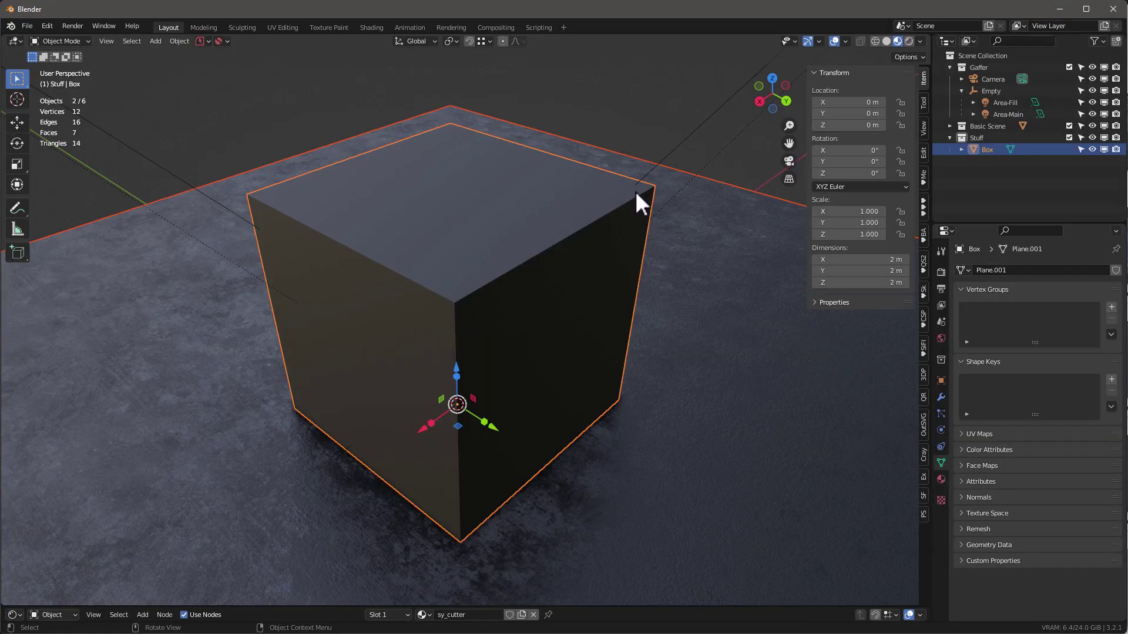
# Step: Insert the bullet-var-sides cutter from the DM- KPACK of KIT OPS onto the top face of the box
pyautogui.click(924, 210)
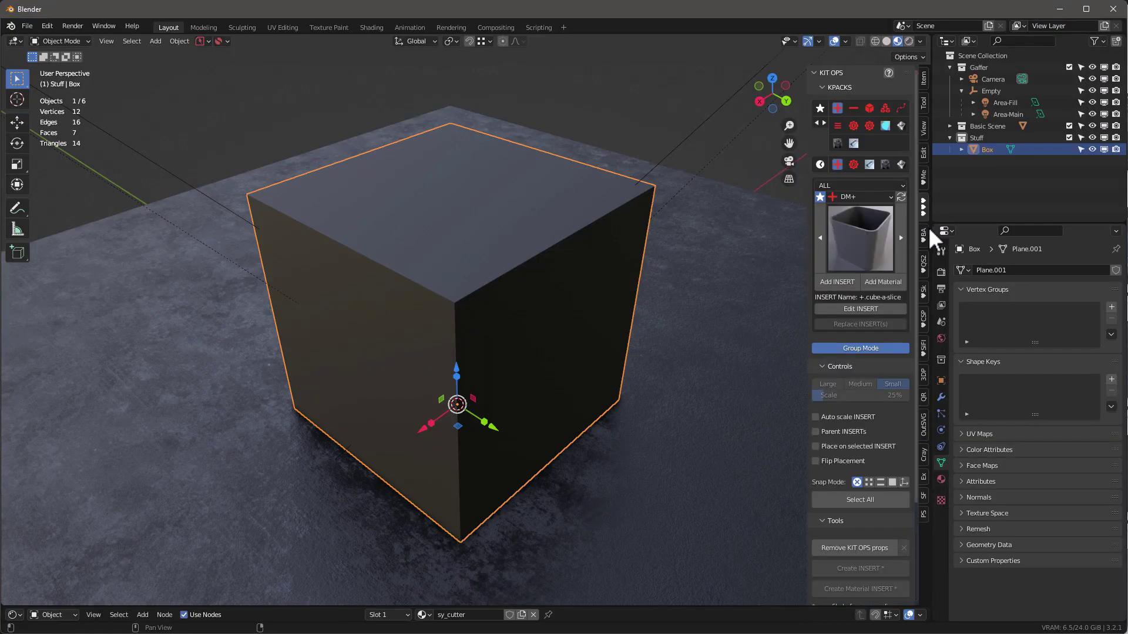
pyautogui.click(853, 108)
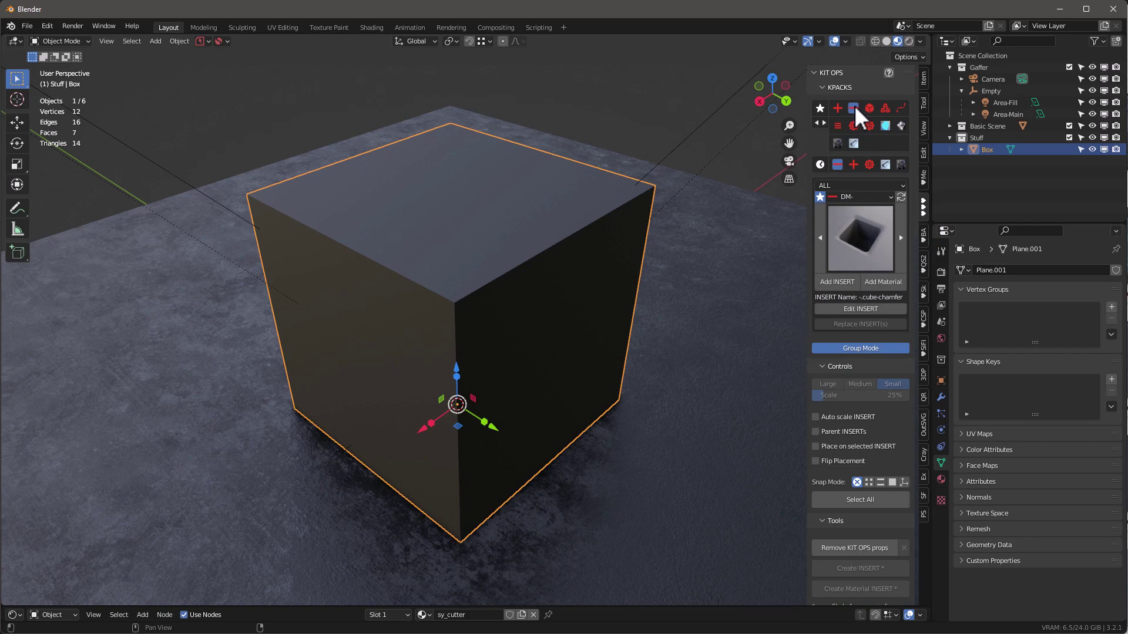
pyautogui.click(858, 241)
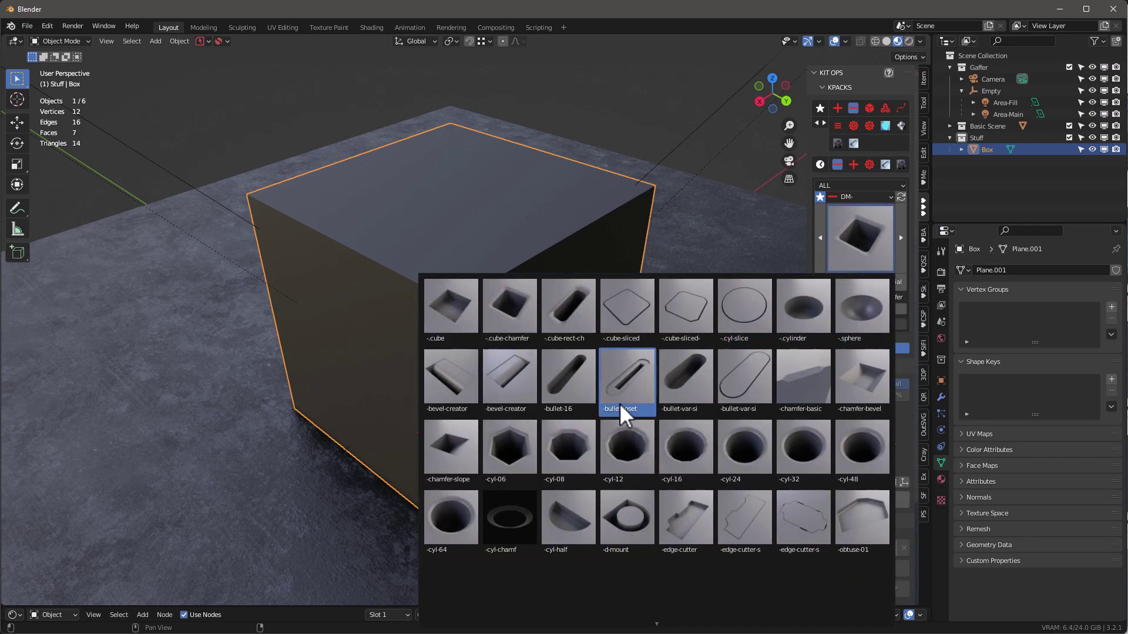
pyautogui.click(675, 380)
pyautogui.click(837, 281)
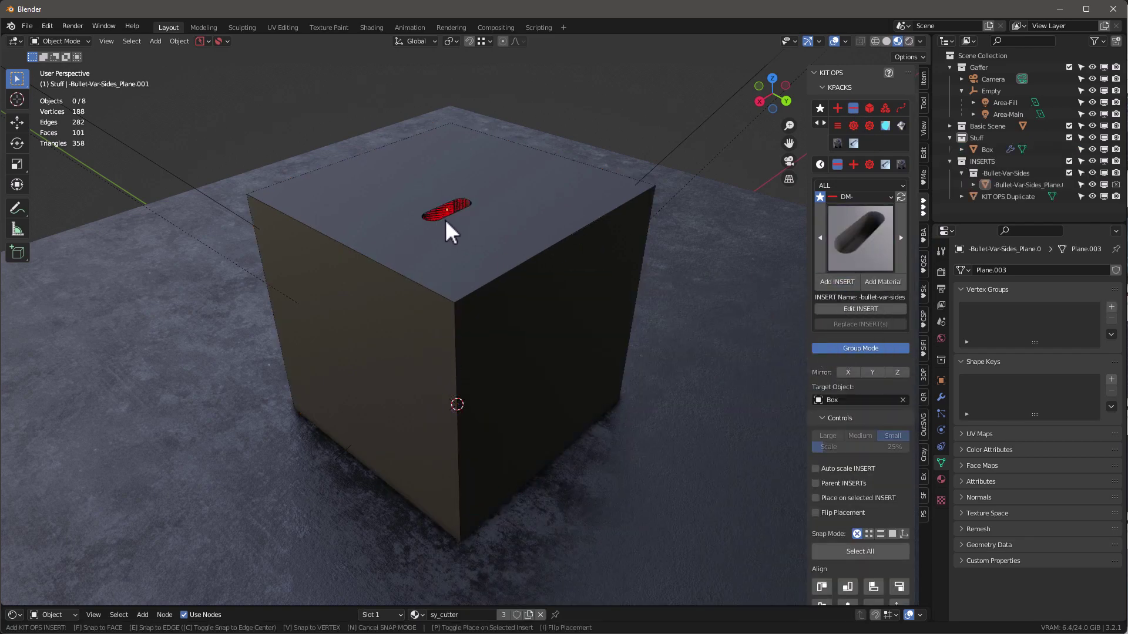
pyautogui.click(420, 219)
pyautogui.press('q')
pyautogui.click(395, 214)
pyautogui.moveTo(431, 213); pyautogui.dragTo(400, 259, button='middle')
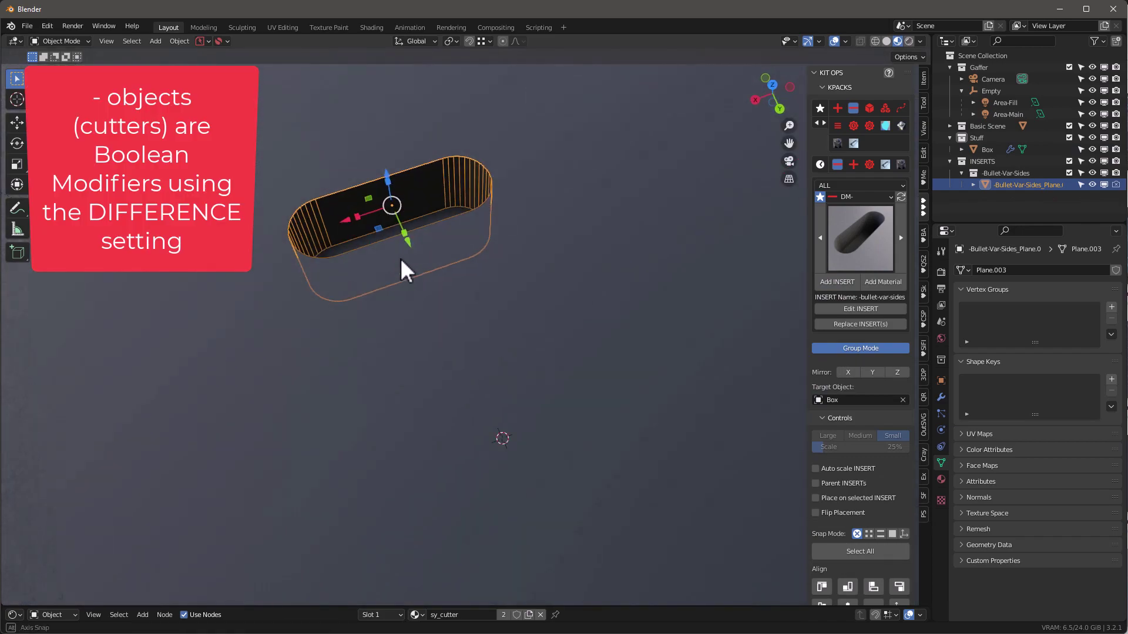
# Step: Raise the slot cutter slightly along the Z axis and delete it from the box
pyautogui.moveTo(387, 150); pyautogui.dragTo(387, 133)
pyautogui.moveTo(405, 167)
pyautogui.mouseDown(button='middle')
pyautogui.moveTo(418, 253)
pyautogui.moveTo(419, 179)
pyautogui.mouseUp(button='middle')
pyautogui.press('x')
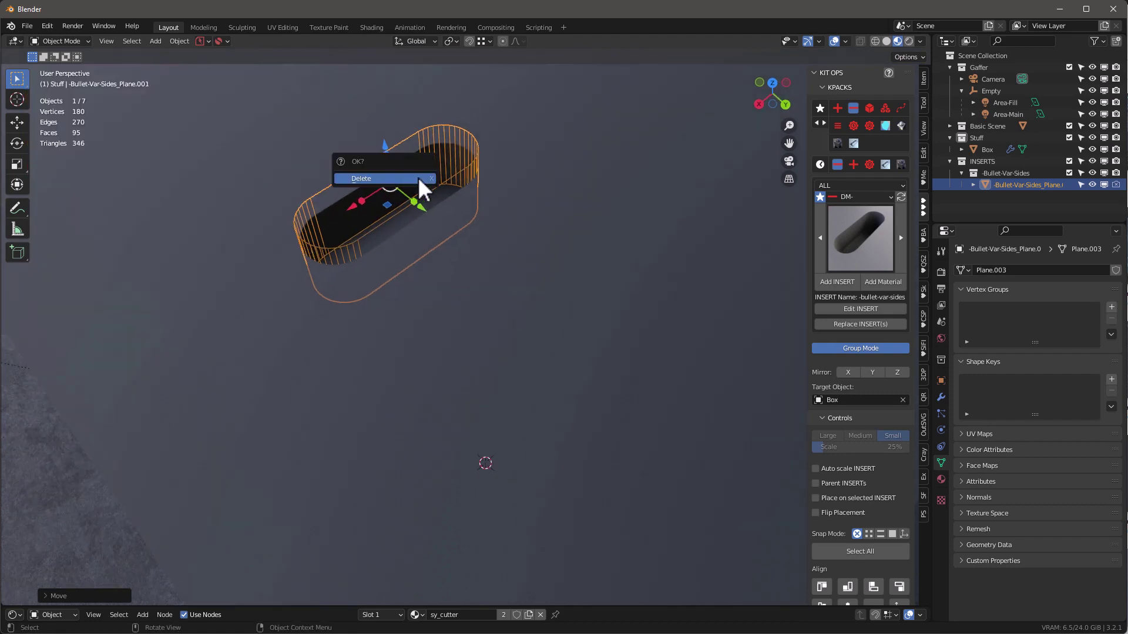
pyautogui.click(418, 178)
# Step: Insert the rib_edge-01 object from the DM+ KPACK onto the top face of the box
pyautogui.click(839, 110)
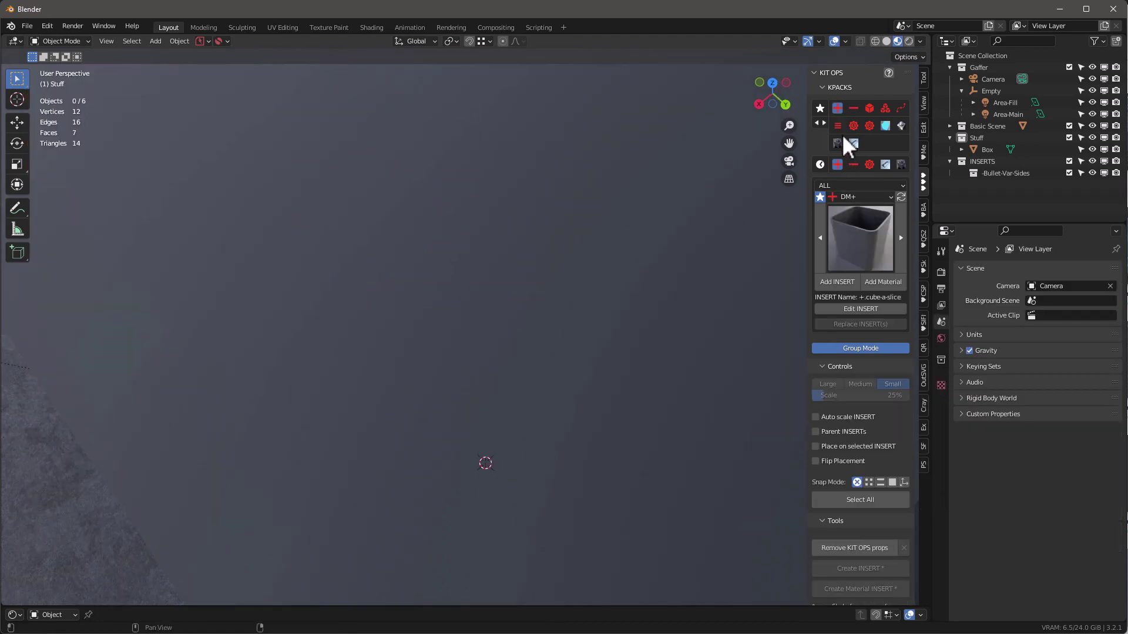
pyautogui.click(857, 224)
pyautogui.click(868, 317)
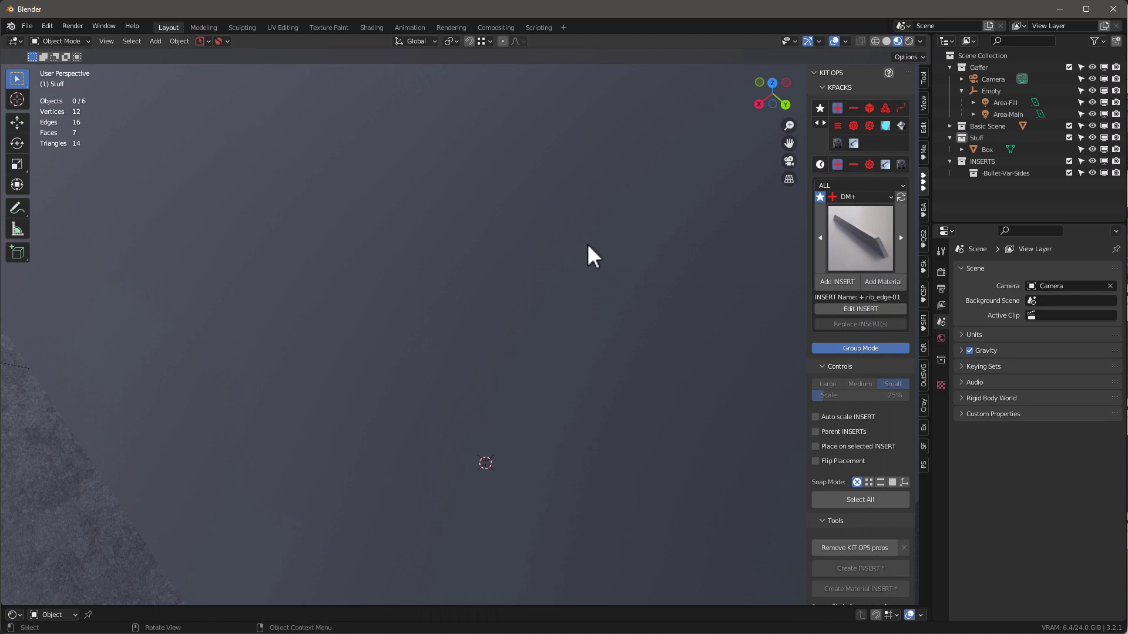
pyautogui.click(628, 294)
pyautogui.press('KP_Decimal')
pyautogui.click(848, 279)
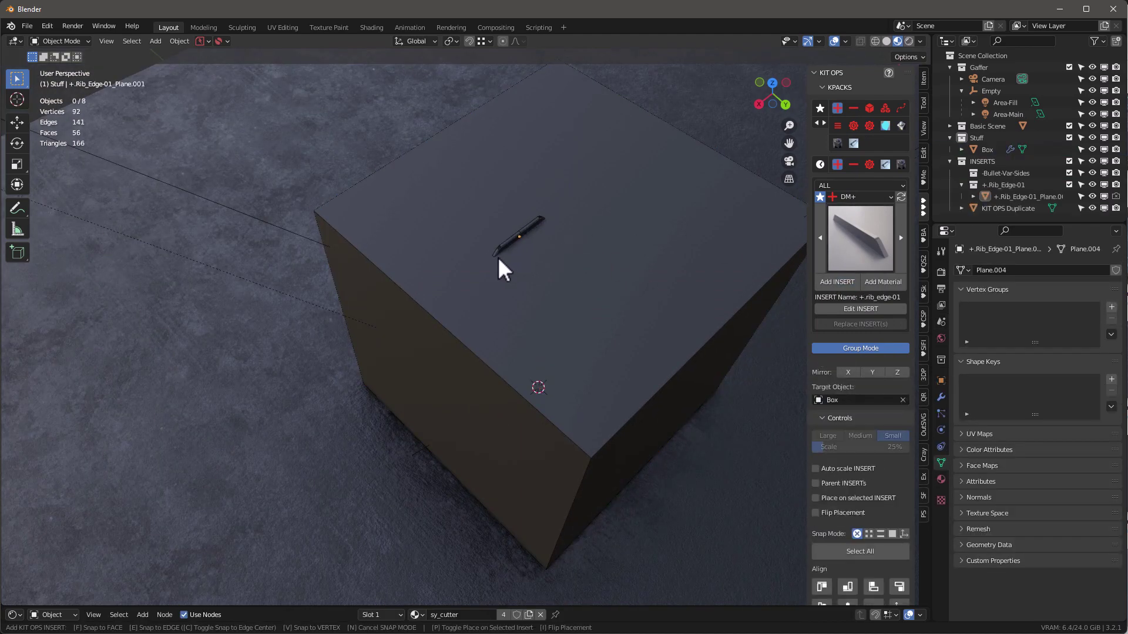
pyautogui.click(481, 237)
pyautogui.scroll(8, 487, 221)
pyautogui.scroll(-8, 485, 222)
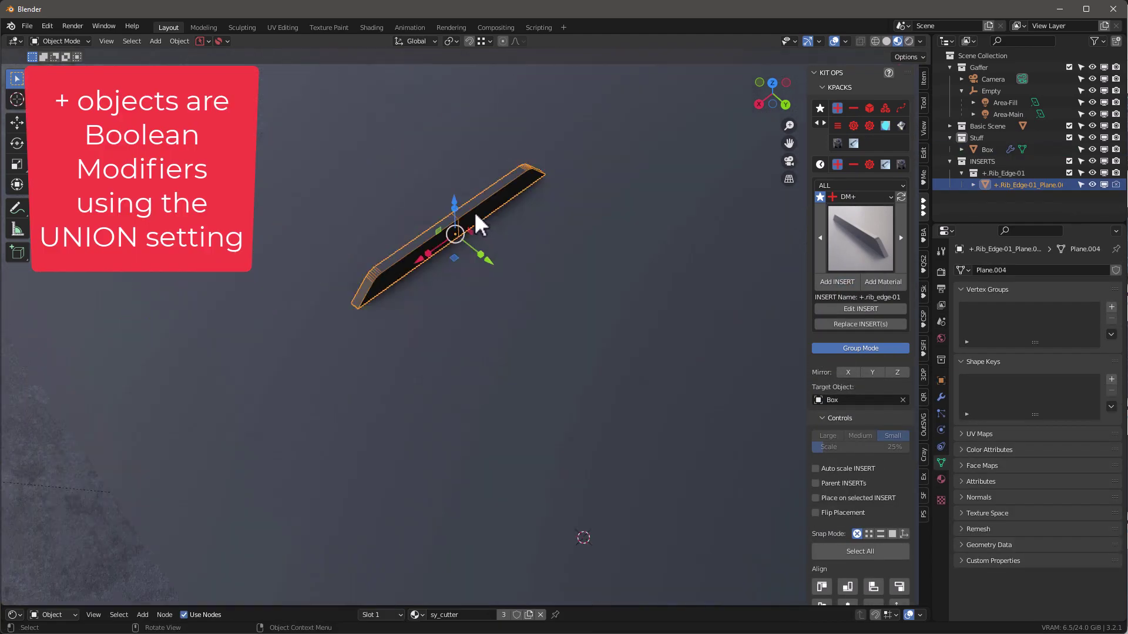
pyautogui.moveTo(474, 219); pyautogui.dragTo(438, 173, button='middle')
pyautogui.scroll(3, 499, 197)
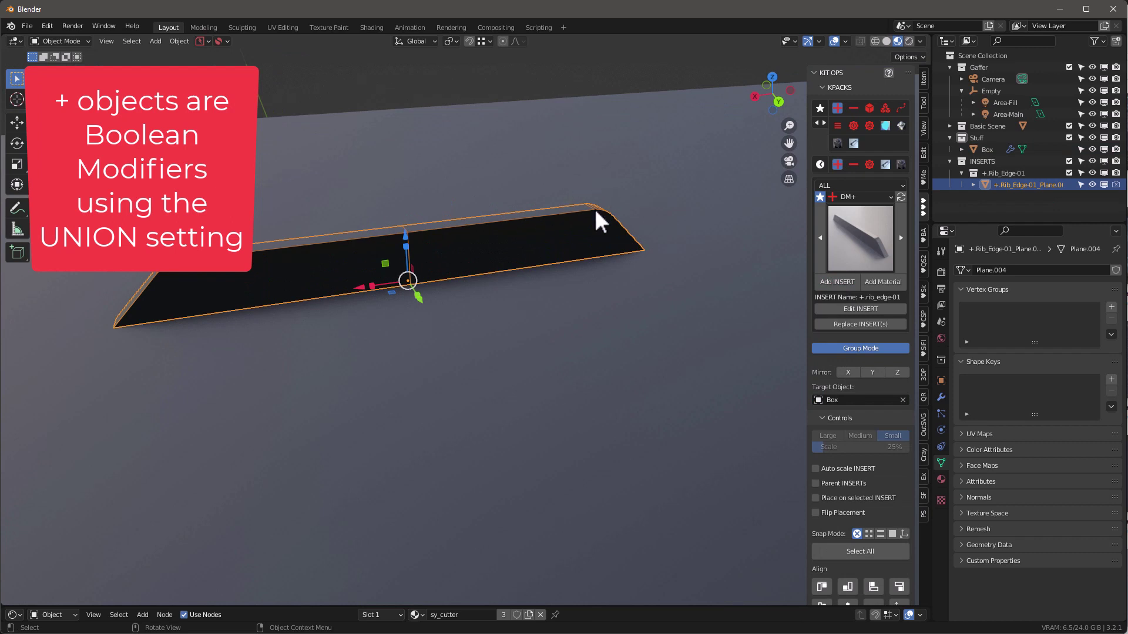
pyautogui.moveTo(594, 209); pyautogui.dragTo(510, 186, button='middle')
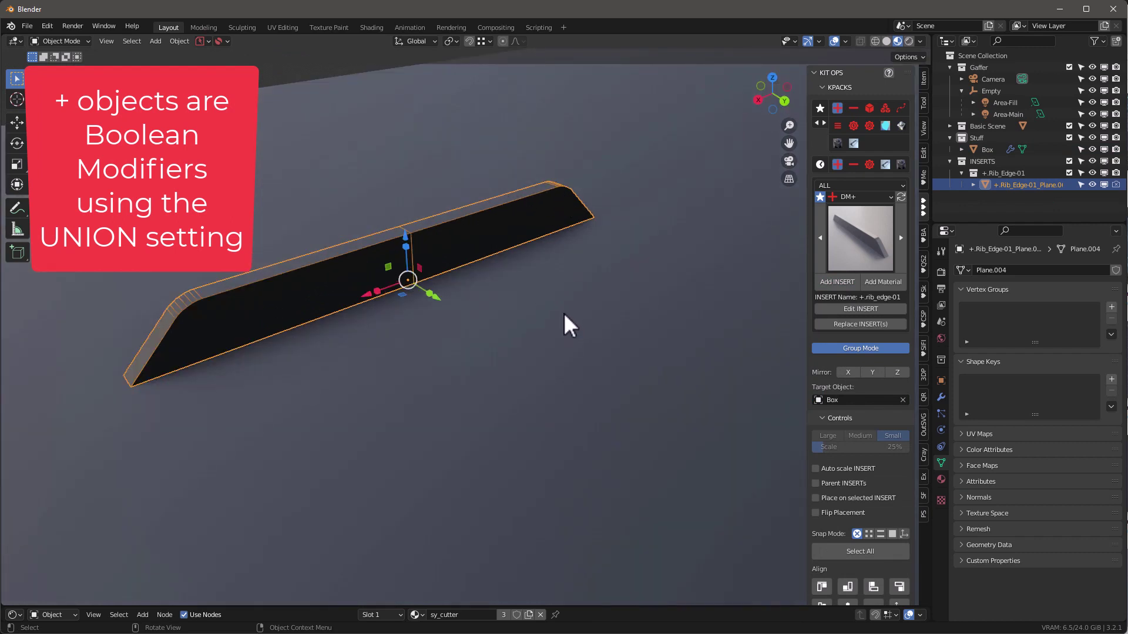
# Step: Insert the cyl solid from the DM-Solids KPACK onto the box's top face, beside the rib
pyautogui.click(868, 109)
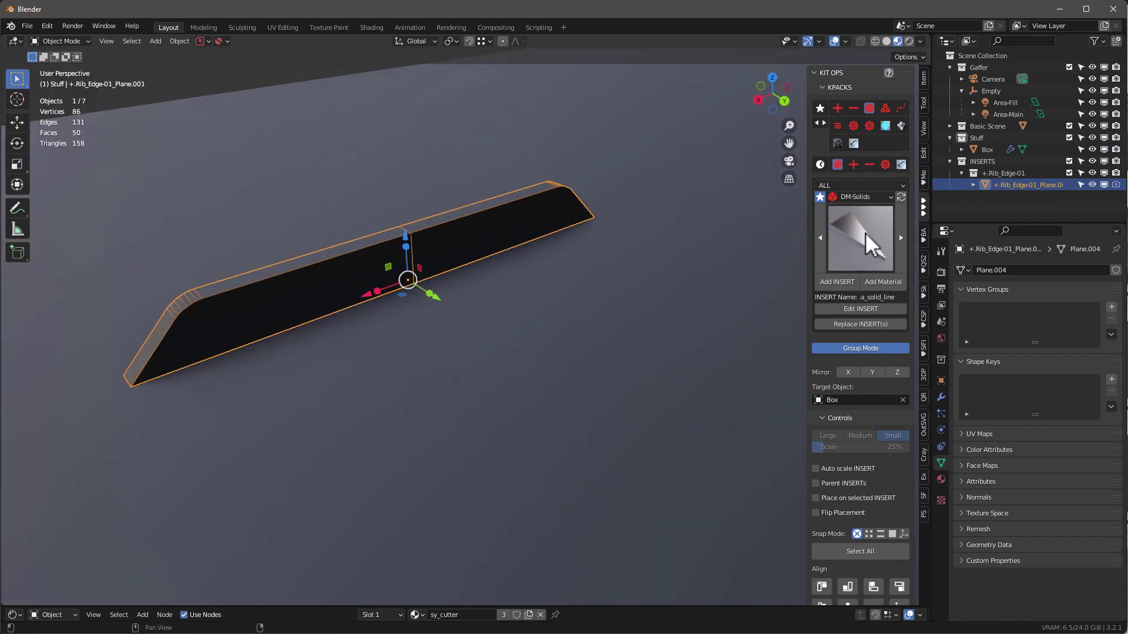
pyautogui.click(872, 238)
pyautogui.click(861, 239)
pyautogui.click(573, 305)
pyautogui.moveTo(573, 306); pyautogui.dragTo(552, 232, button='middle')
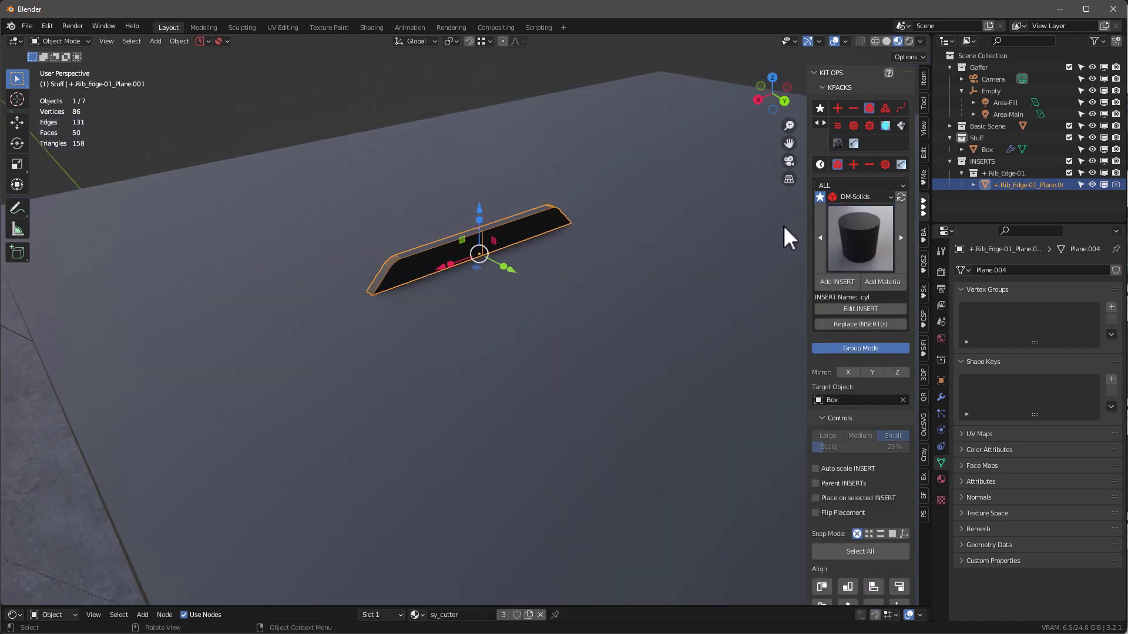
pyautogui.click(836, 281)
pyautogui.click(638, 238)
pyautogui.scroll(6, 678, 217)
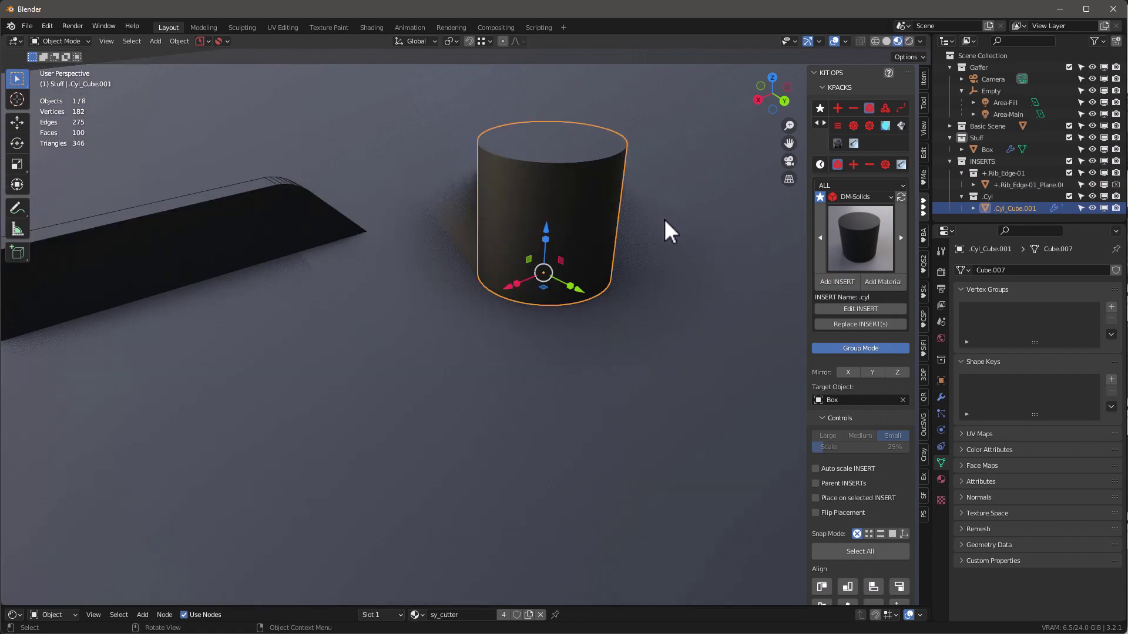
pyautogui.scroll(-3, 658, 220)
# Step: Convert the box to a mesh so that the rib's boolean union is applied to it
pyautogui.click(492, 241)
pyautogui.scroll(-3, 511, 237)
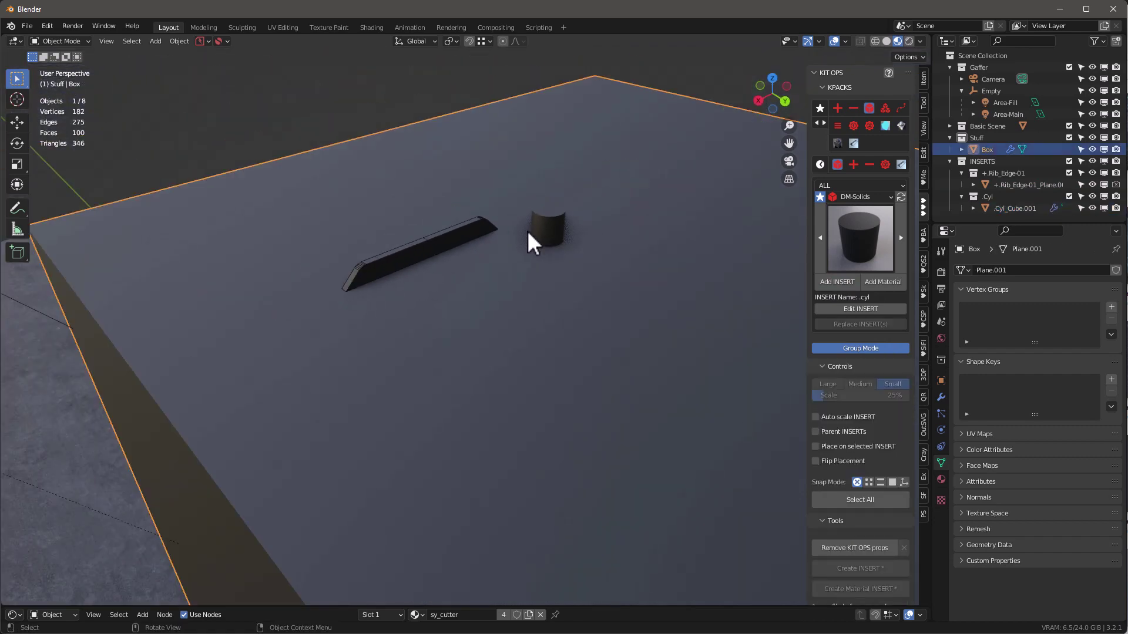
pyautogui.moveTo(496, 236); pyautogui.dragTo(498, 233, button='middle')
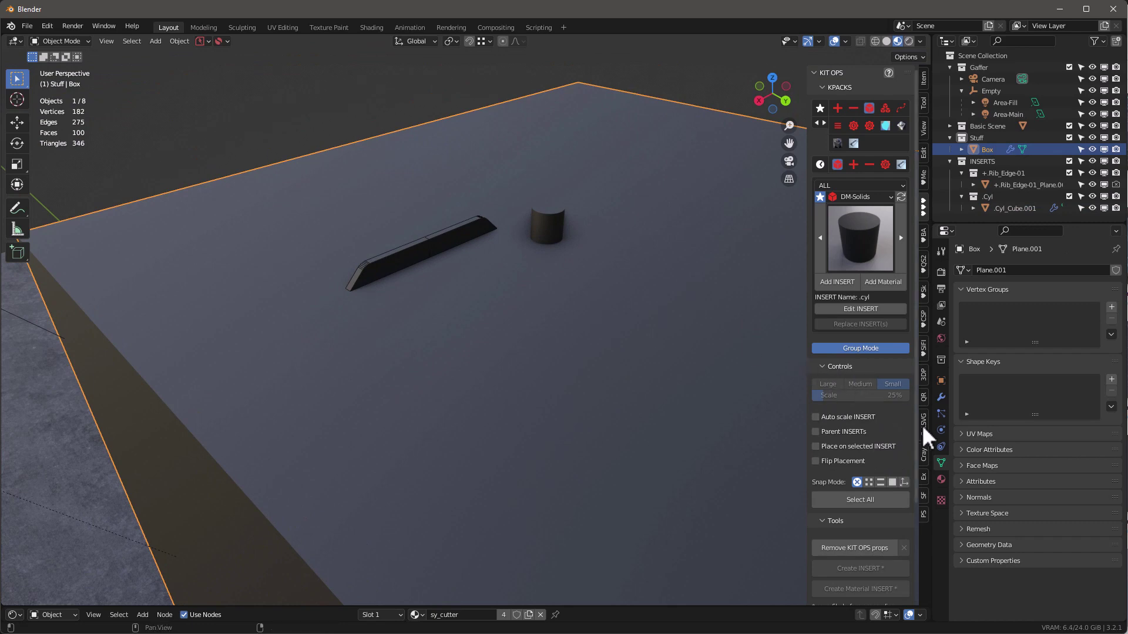
pyautogui.scroll(-5, 858, 390)
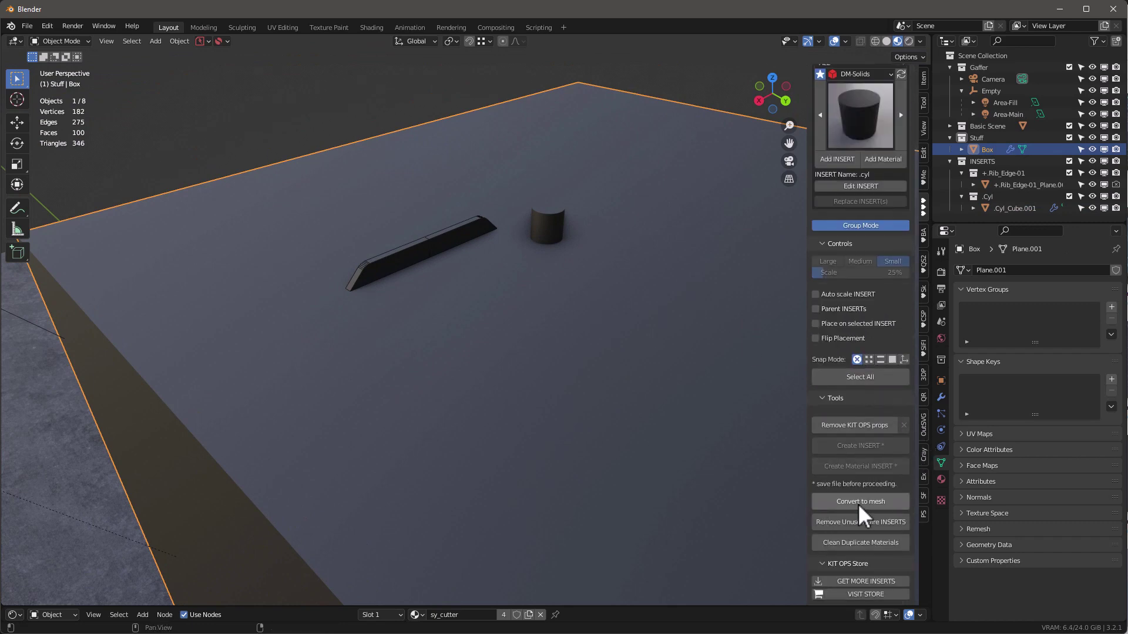
pyautogui.click(856, 520)
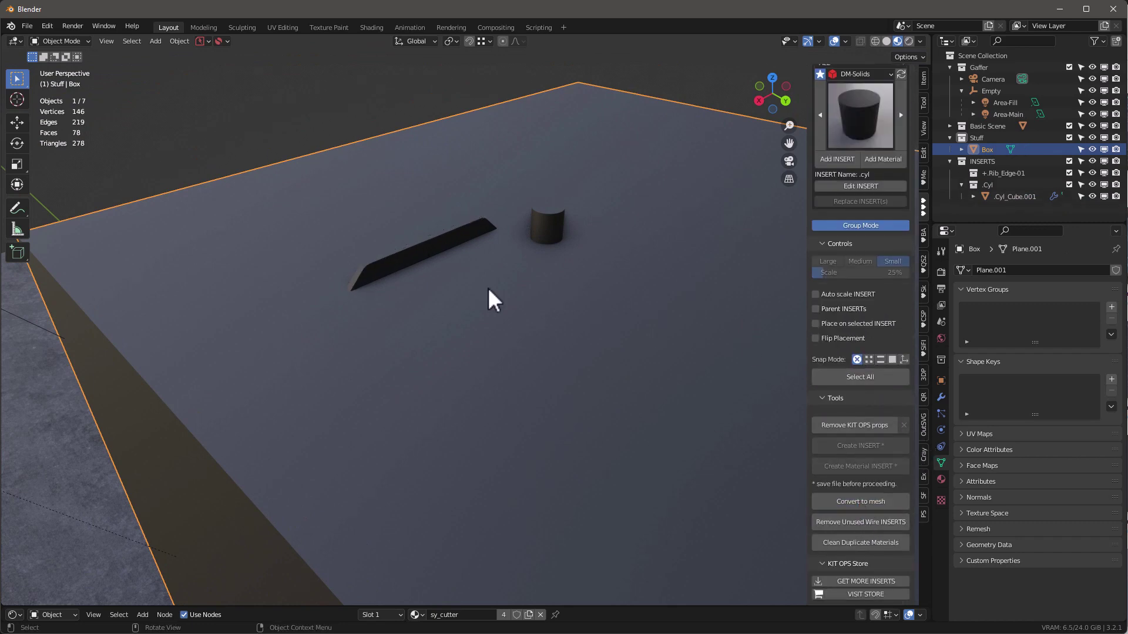
# Step: Examine the box's mesh in Edit Mode with all its geometry selected, comparing it with the cylinder
pyautogui.scroll(4, 479, 264)
pyautogui.press('Tab')
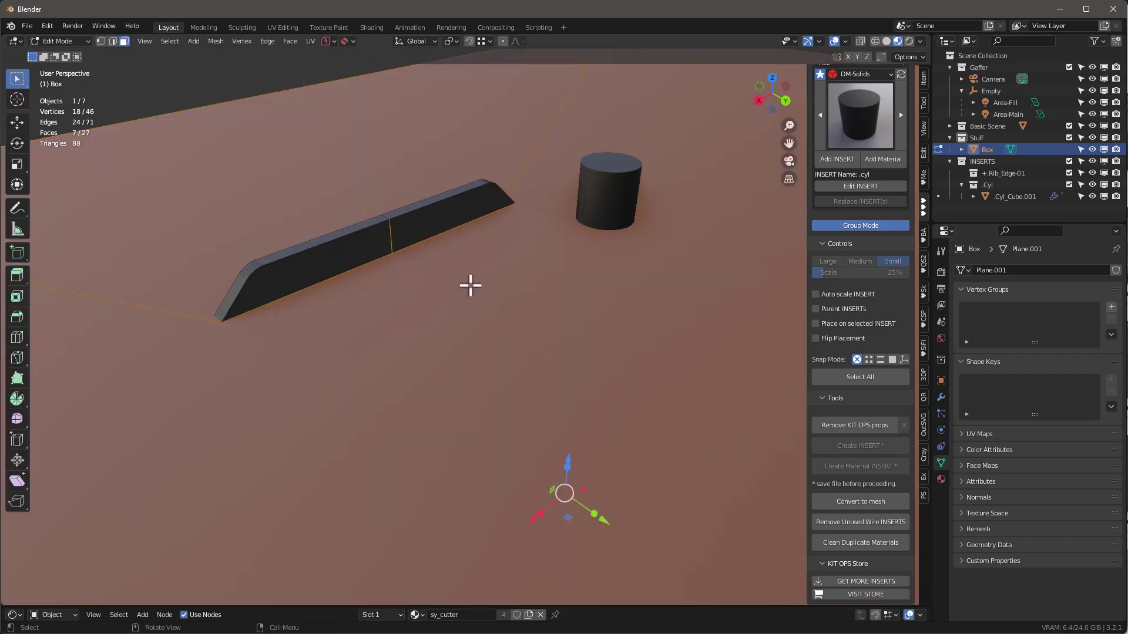
pyautogui.scroll(-5, 461, 277)
pyautogui.press('a')
pyautogui.moveTo(443, 270)
pyautogui.mouseDown(button='middle')
pyautogui.moveTo(585, 270)
pyautogui.moveTo(452, 271)
pyautogui.mouseUp(button='middle')
pyautogui.scroll(5, 529, 244)
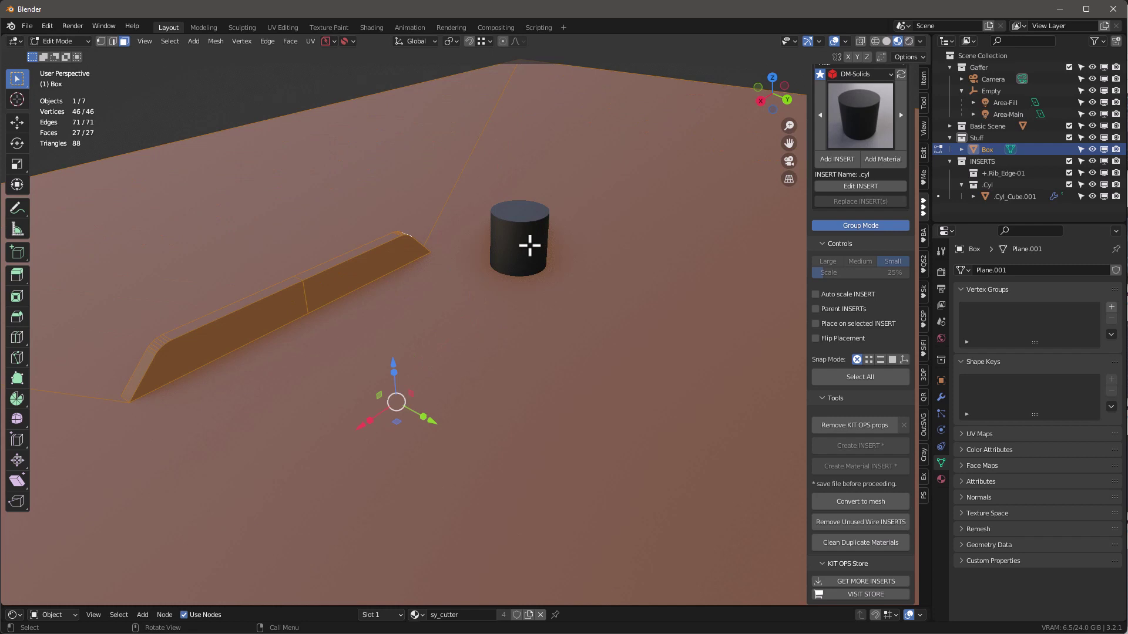
pyautogui.press('Tab')
# Step: Move the cylinder along the X axis and the Y axis to a new spot on the box's top face
pyautogui.click(538, 244)
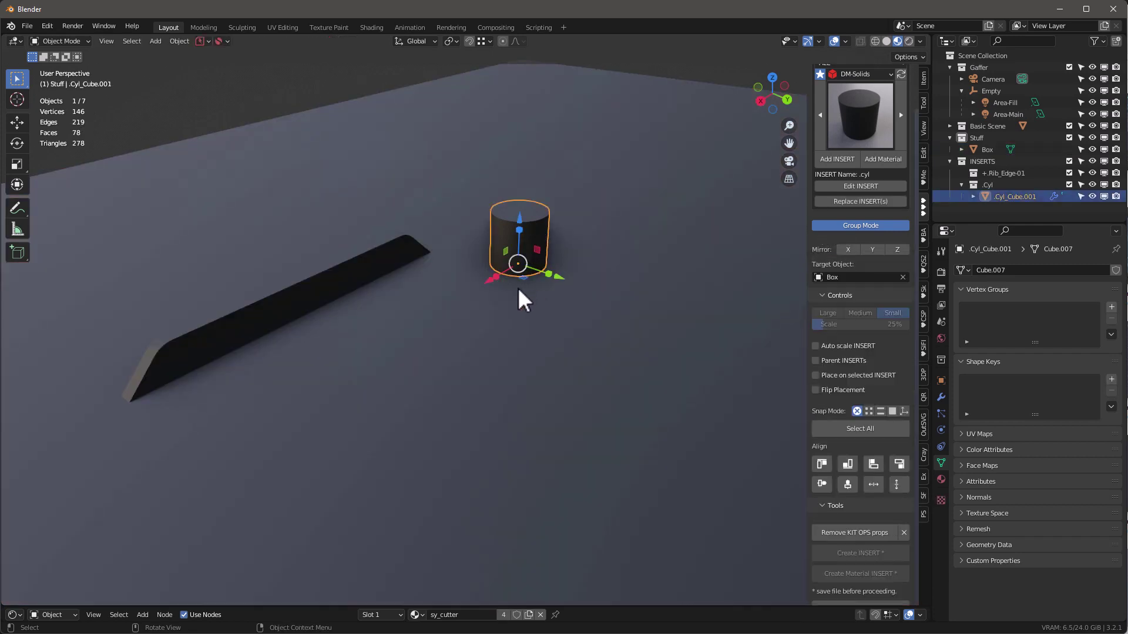
pyautogui.press('g')
pyautogui.press('x')
pyautogui.click(612, 241)
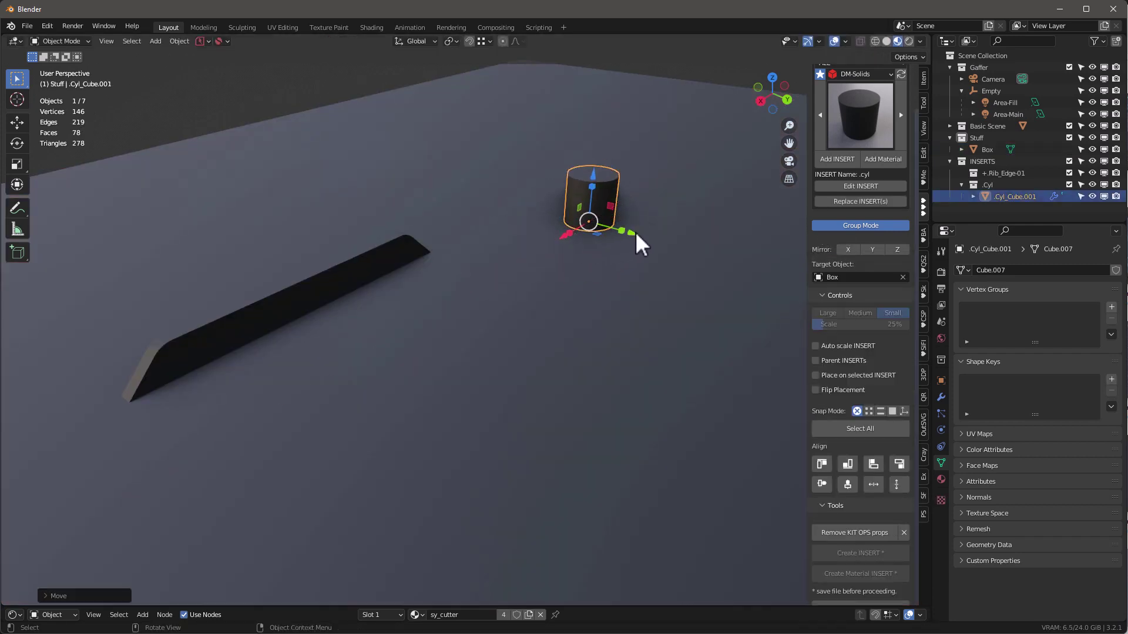
pyautogui.press('g')
pyautogui.press('y')
pyautogui.click(518, 239)
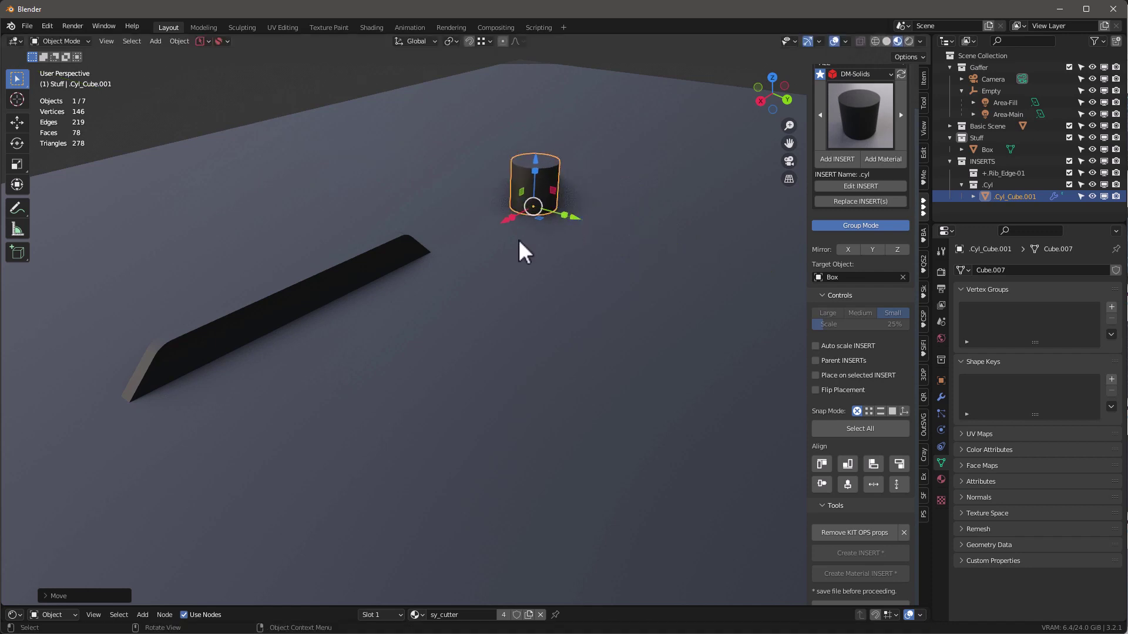
# Step: Select the box and the cylinder in turn to compare the merged rib with the separate solid
pyautogui.click(388, 265)
pyautogui.scroll(-3, 411, 263)
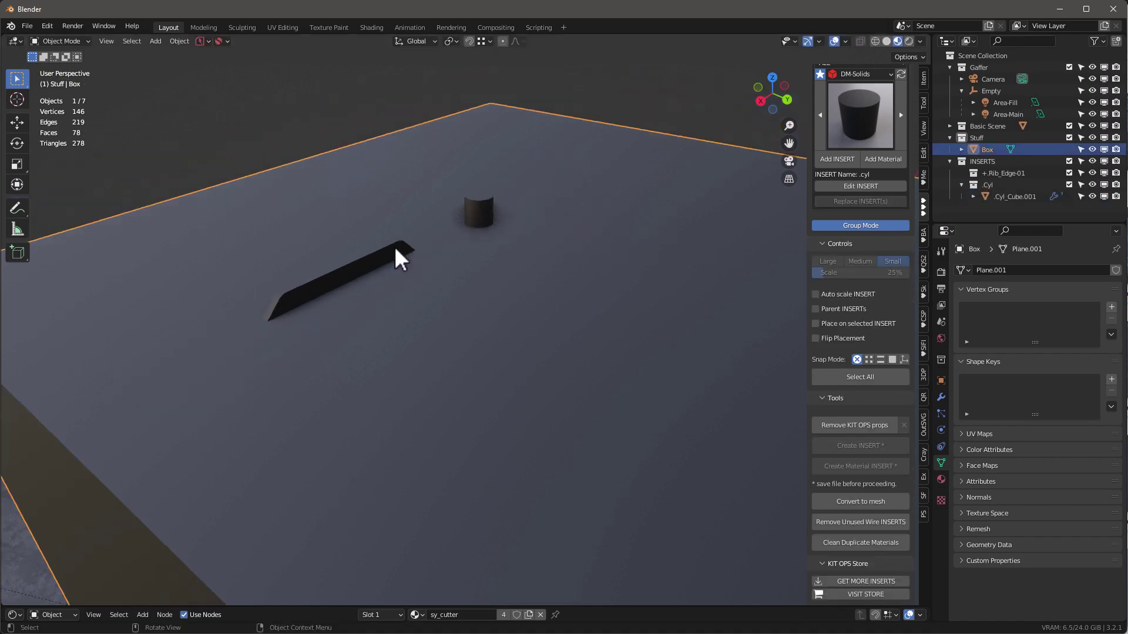
pyautogui.click(491, 198)
pyautogui.moveTo(488, 196); pyautogui.dragTo(495, 198, button='middle')
pyautogui.scroll(3, 506, 197)
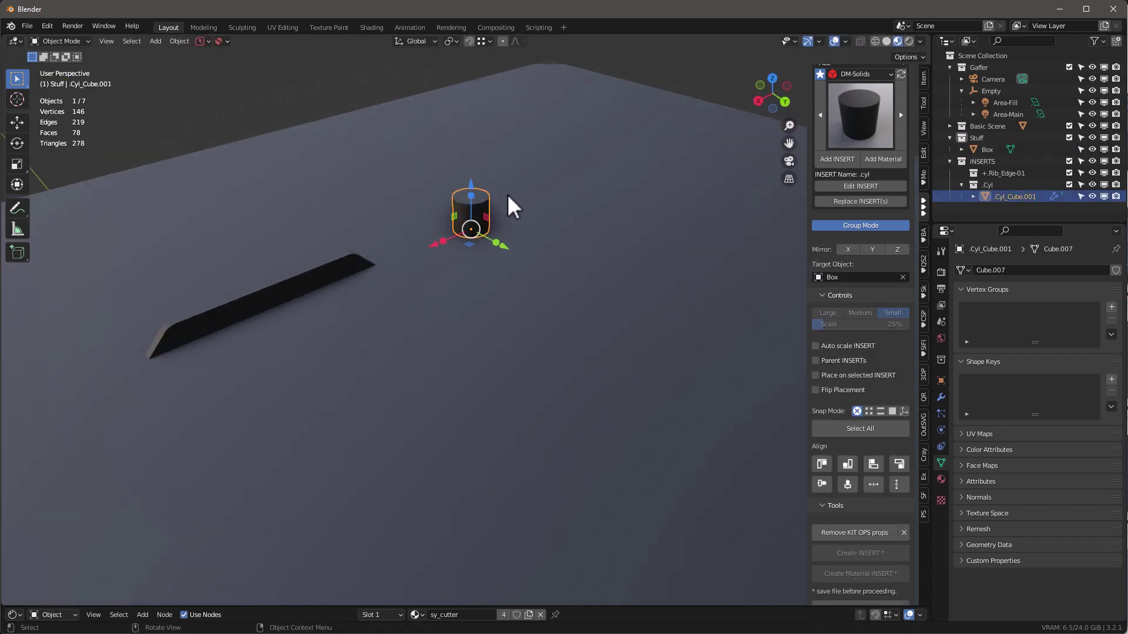
pyautogui.scroll(4, 563, 269)
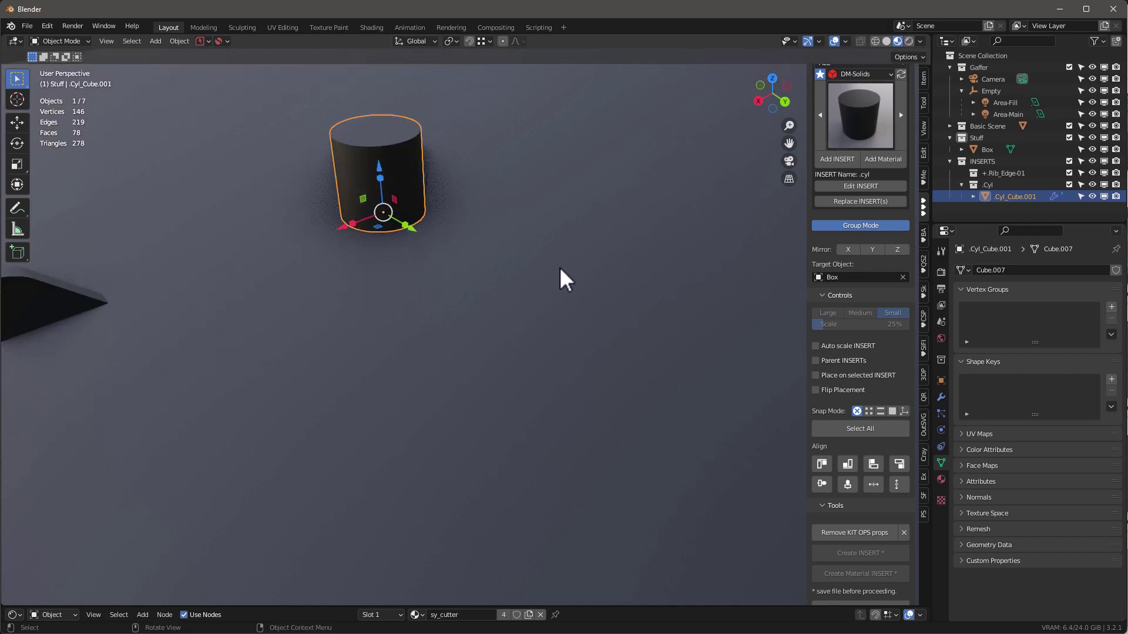
pyautogui.scroll(-7, 566, 258)
pyautogui.scroll(3, 417, 256)
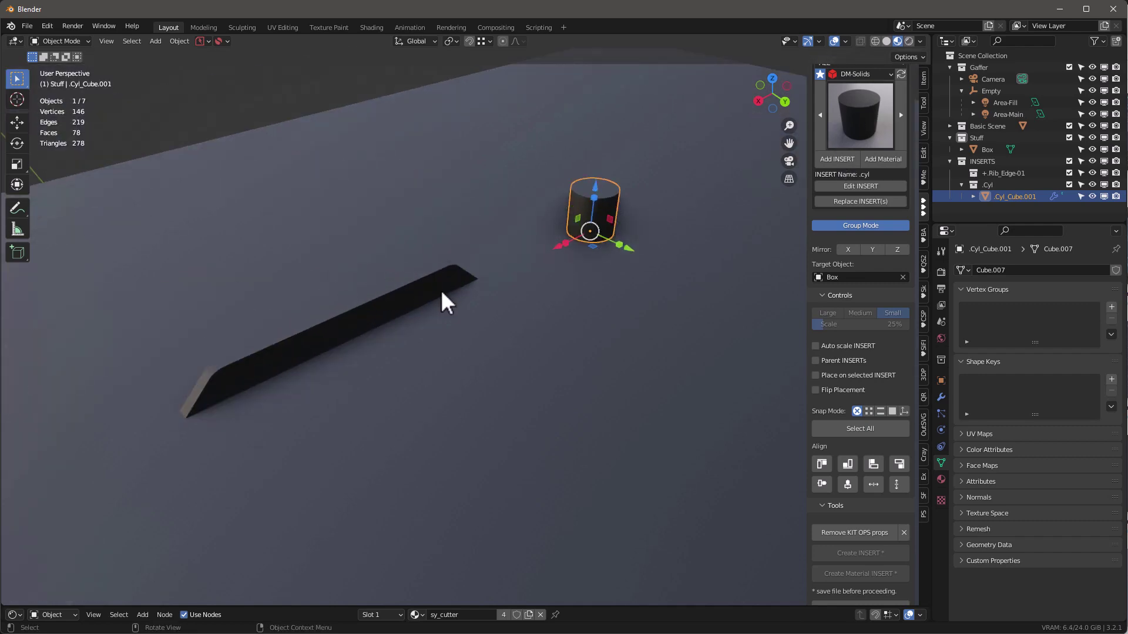
pyautogui.scroll(-5, 411, 258)
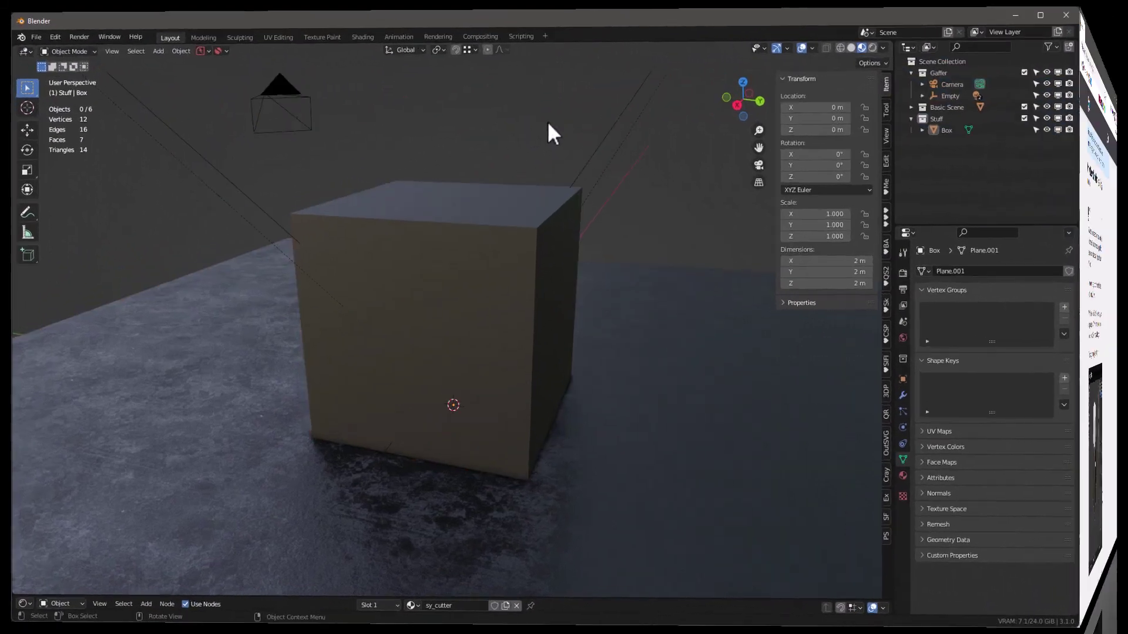
# Step: Delete all objects in the scene, including the box, floor, camera and lights
pyautogui.moveTo(605, 217); pyautogui.dragTo(581, 212, button='middle')
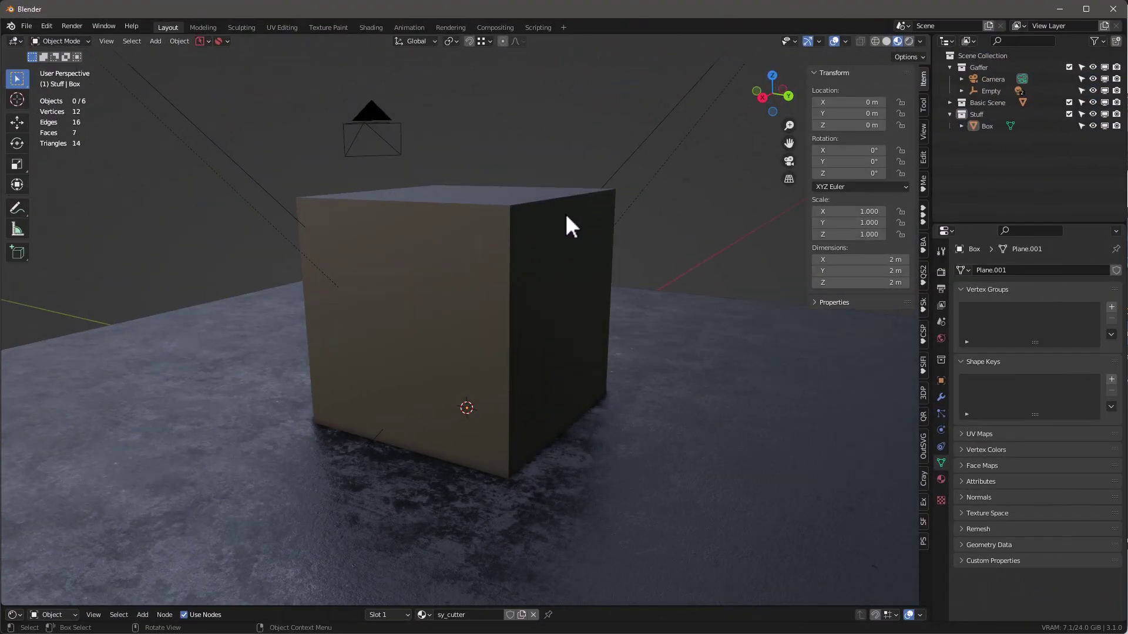
pyautogui.press('a')
pyautogui.press('x')
pyautogui.click(566, 213)
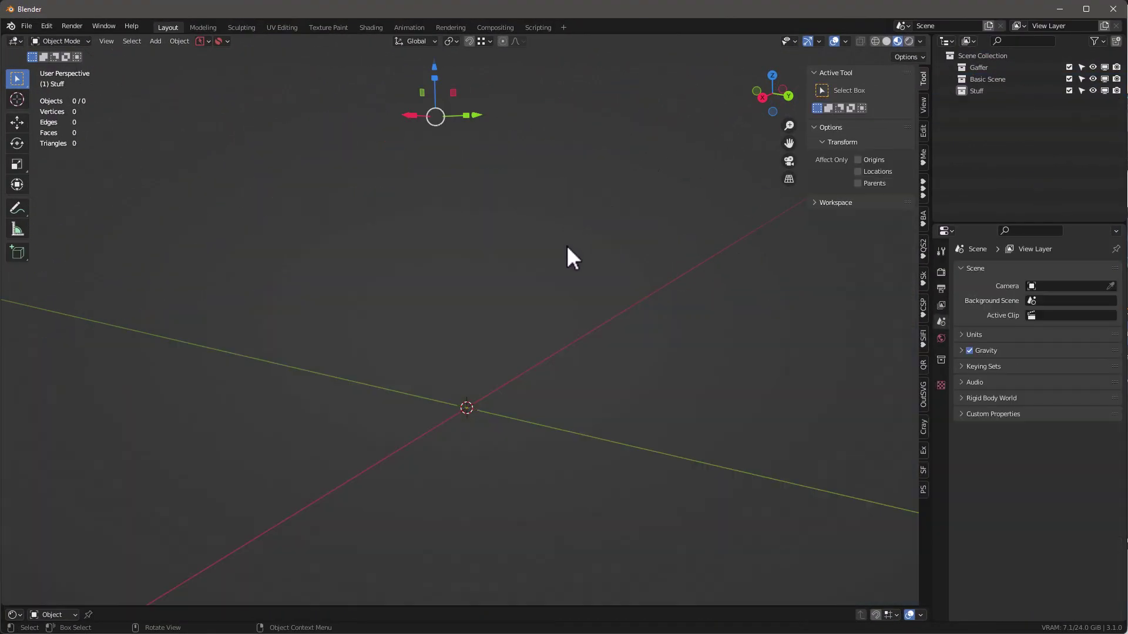
# Step: Add a mesh cube at the world origin
pyautogui.hotkey('shift', 'a')
pyautogui.moveTo(327, 278)
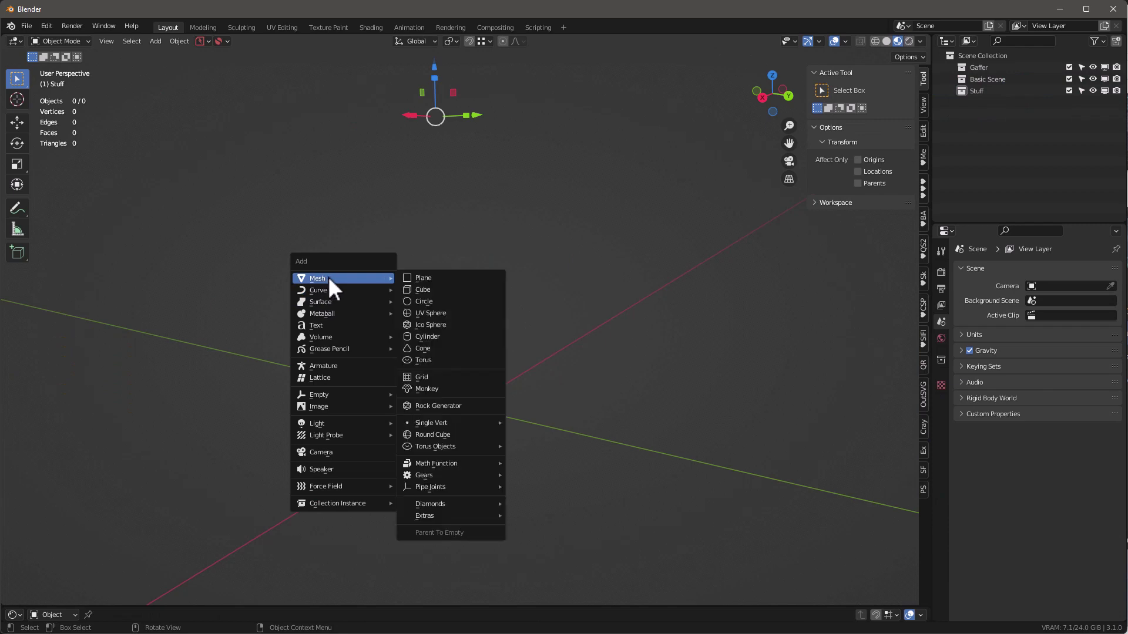
pyautogui.click(453, 304)
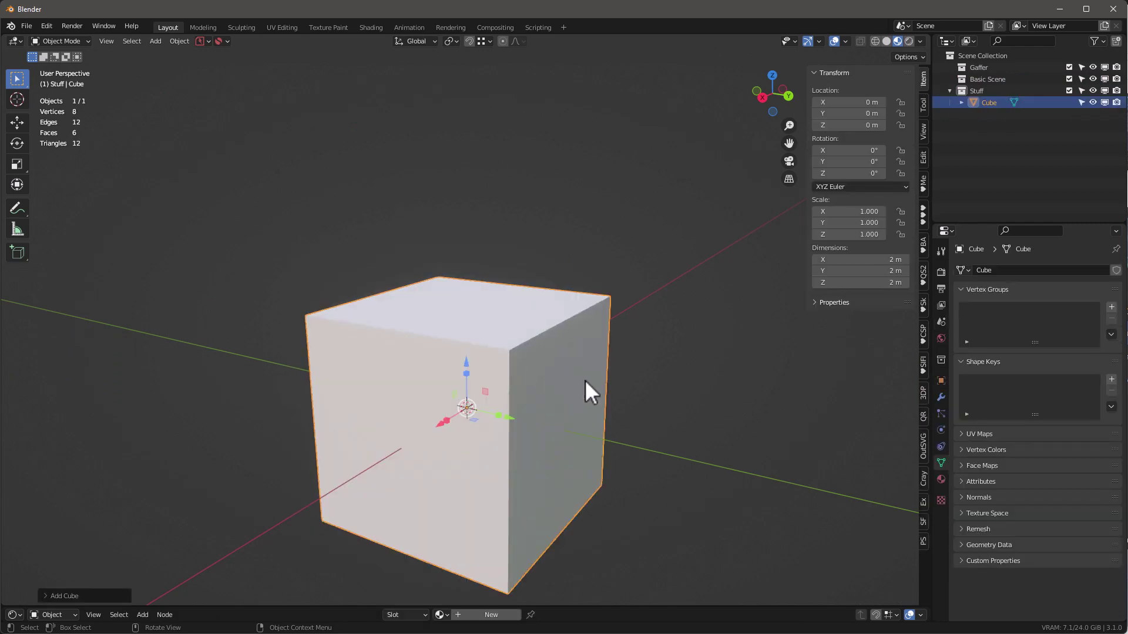
pyautogui.scroll(2, 442, 348)
pyautogui.moveTo(442, 349); pyautogui.dragTo(468, 357, button='middle')
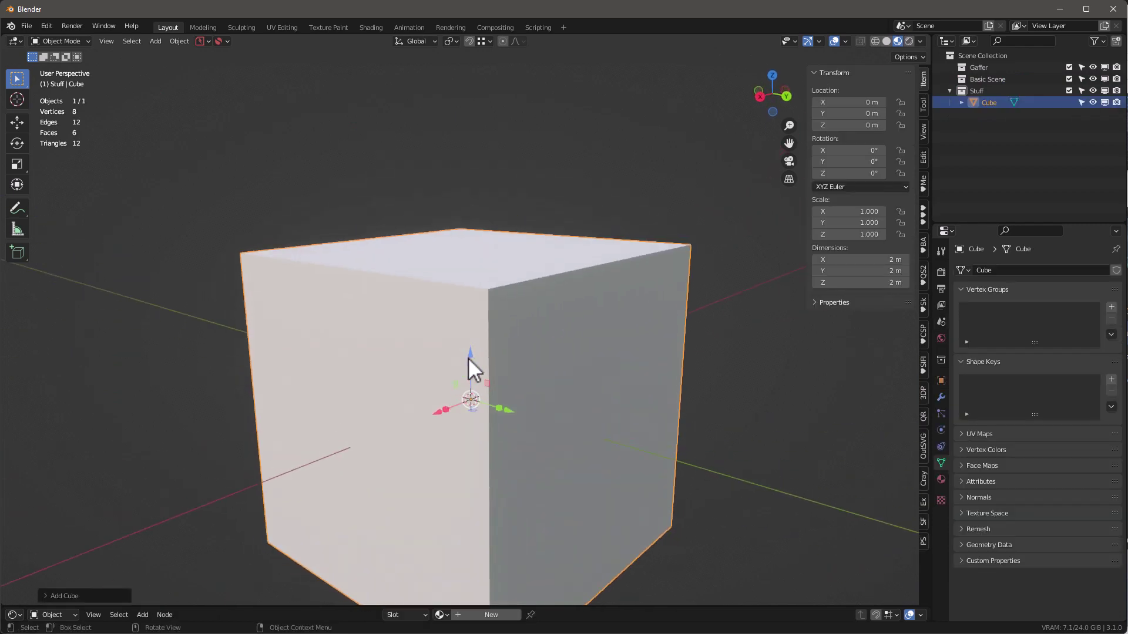
pyautogui.scroll(-4, 520, 330)
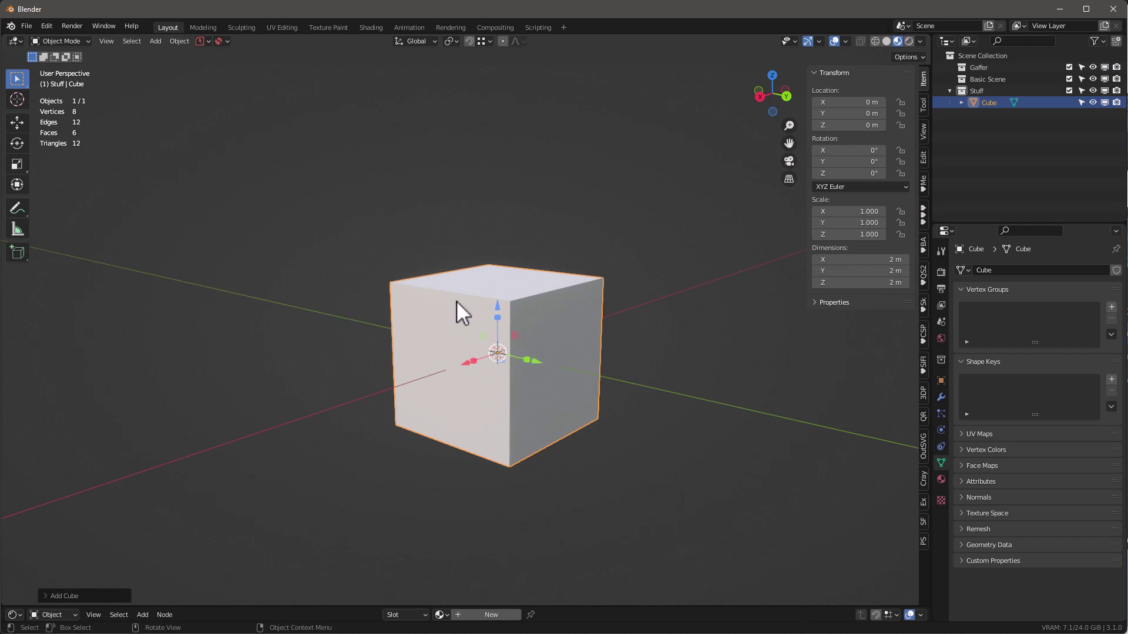
# Step: Assign the existing sy_cutter material to the cube
pyautogui.scroll(3, 494, 299)
pyautogui.scroll(2, 547, 360)
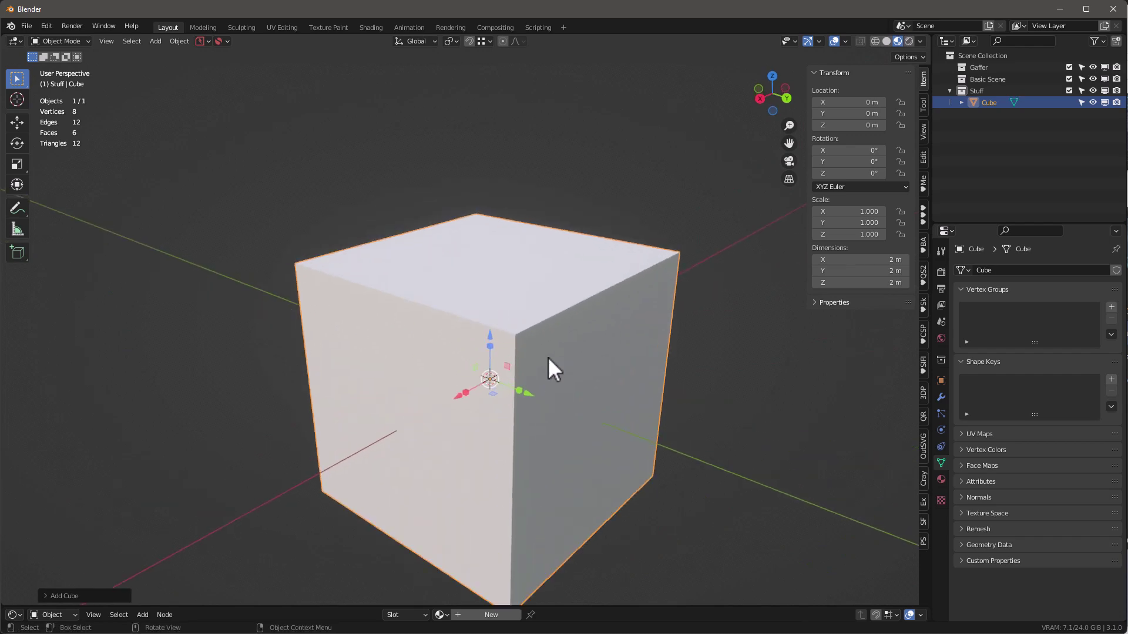
pyautogui.scroll(1, 565, 338)
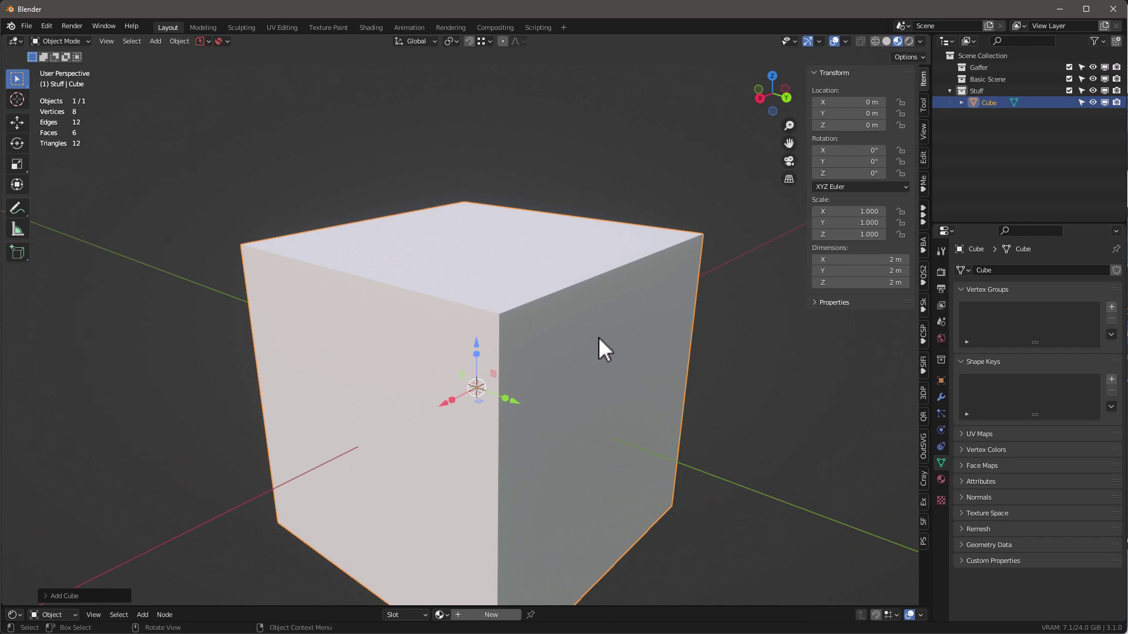
pyautogui.scroll(-3, 599, 344)
pyautogui.scroll(2, 588, 327)
pyautogui.moveTo(586, 327)
pyautogui.mouseDown(button='middle')
pyautogui.moveTo(593, 364)
pyautogui.moveTo(579, 347)
pyautogui.mouseUp(button='middle')
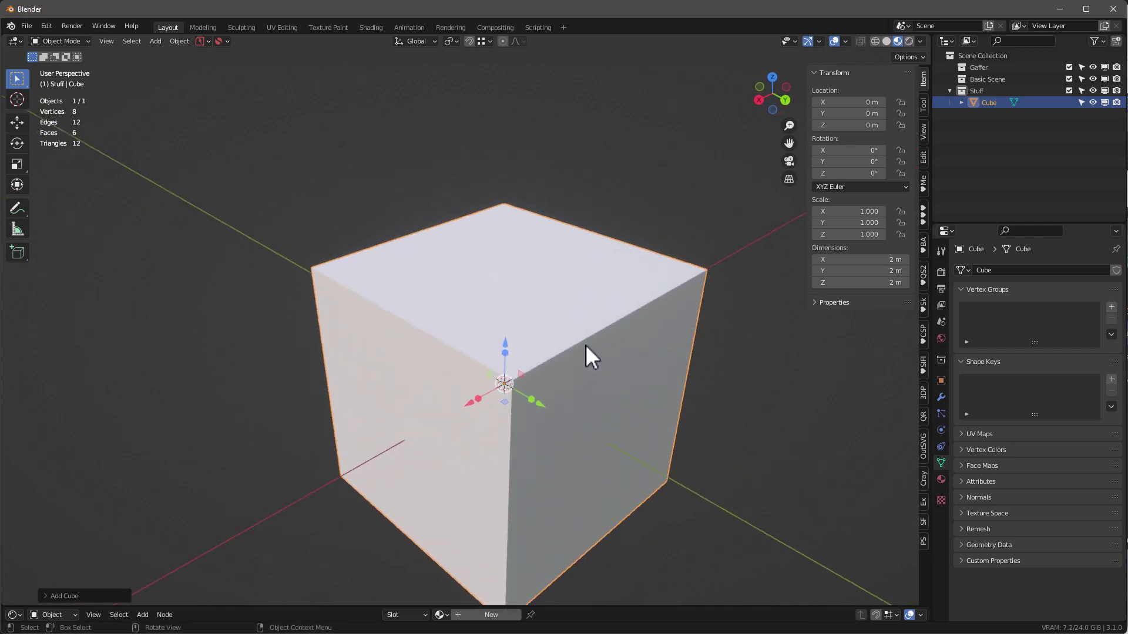
pyautogui.click(442, 614)
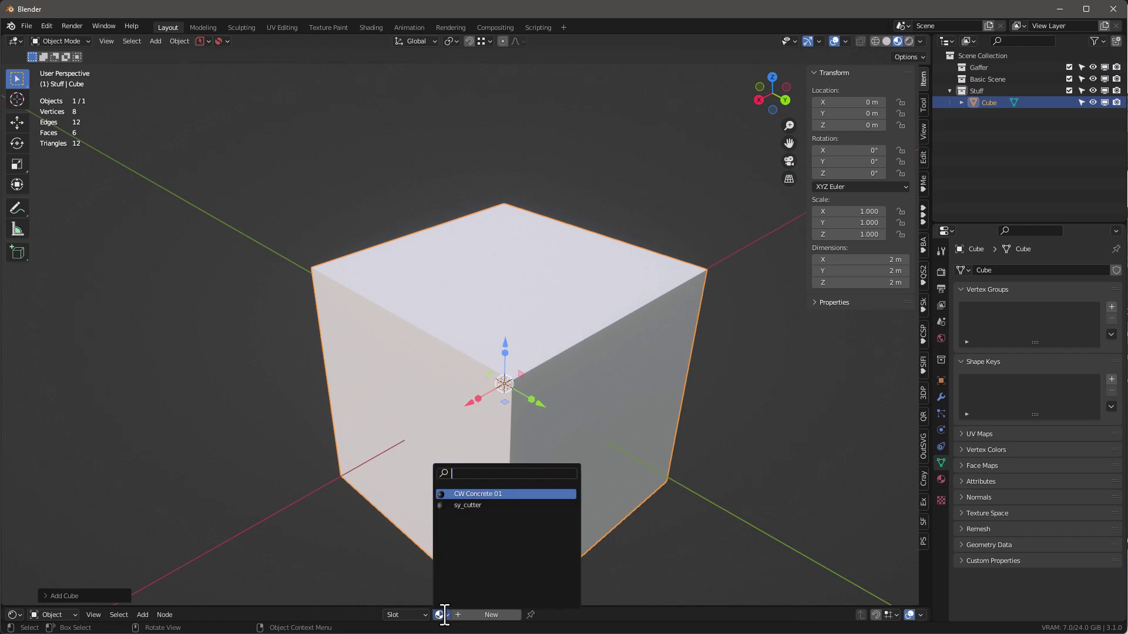
pyautogui.click(480, 509)
pyautogui.scroll(-2, 523, 330)
pyautogui.scroll(2, 534, 371)
pyautogui.moveTo(533, 371); pyautogui.dragTo(529, 370, button='middle')
# Step: Shade the cube smooth and enable Auto Smooth for its normals at 30°
pyautogui.rightClick(525, 265)
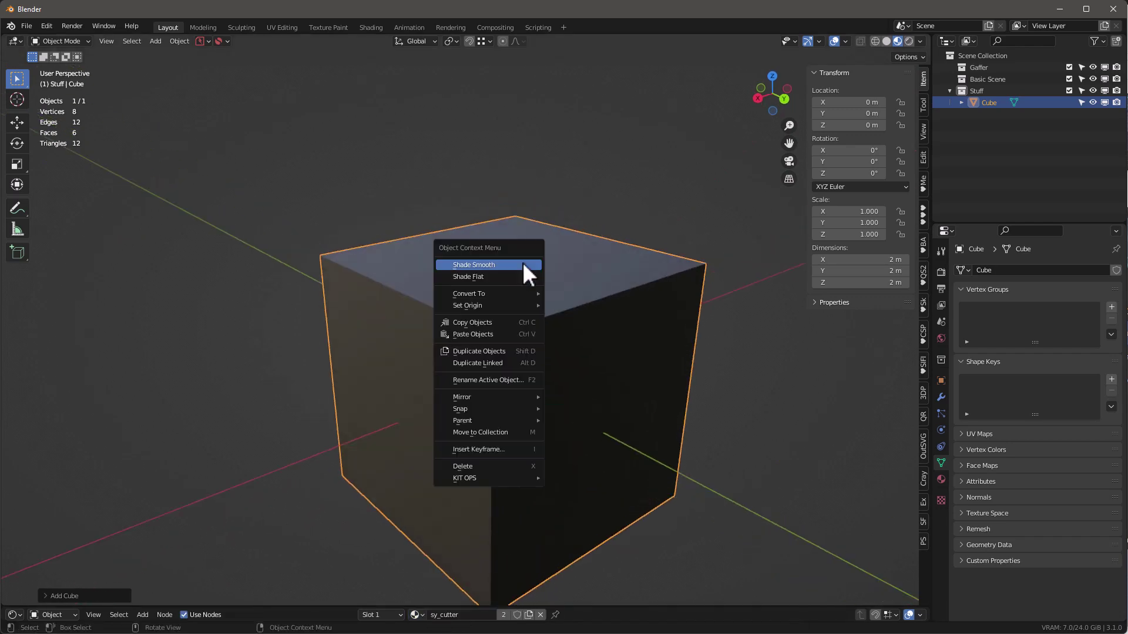
pyautogui.rightClick(486, 263)
pyautogui.click(485, 262)
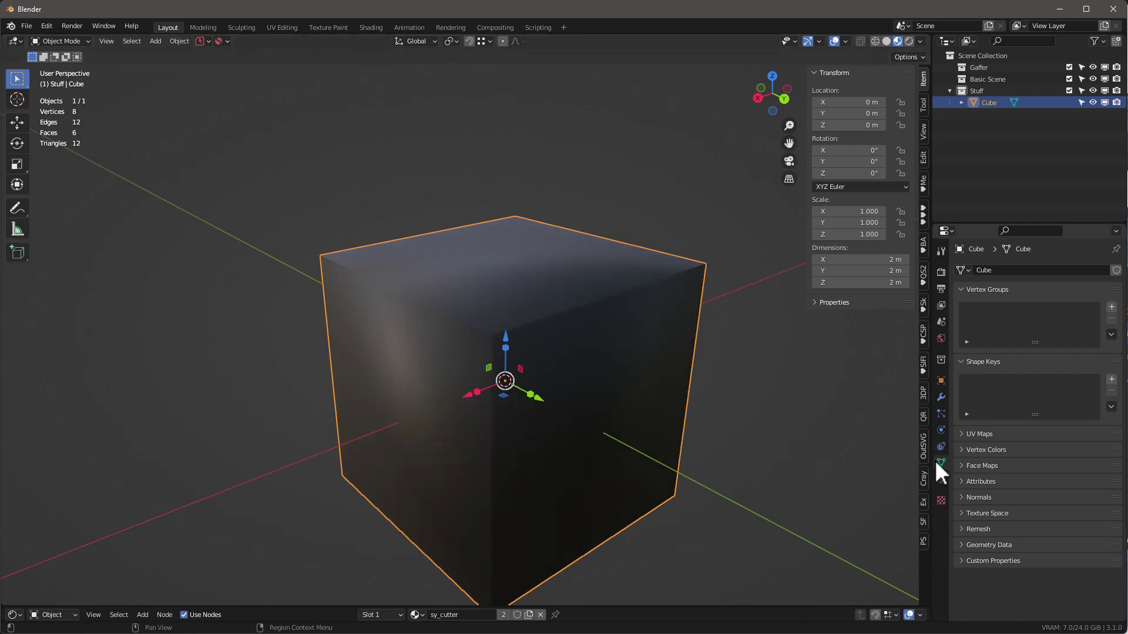
pyautogui.click(964, 497)
pyautogui.click(1024, 515)
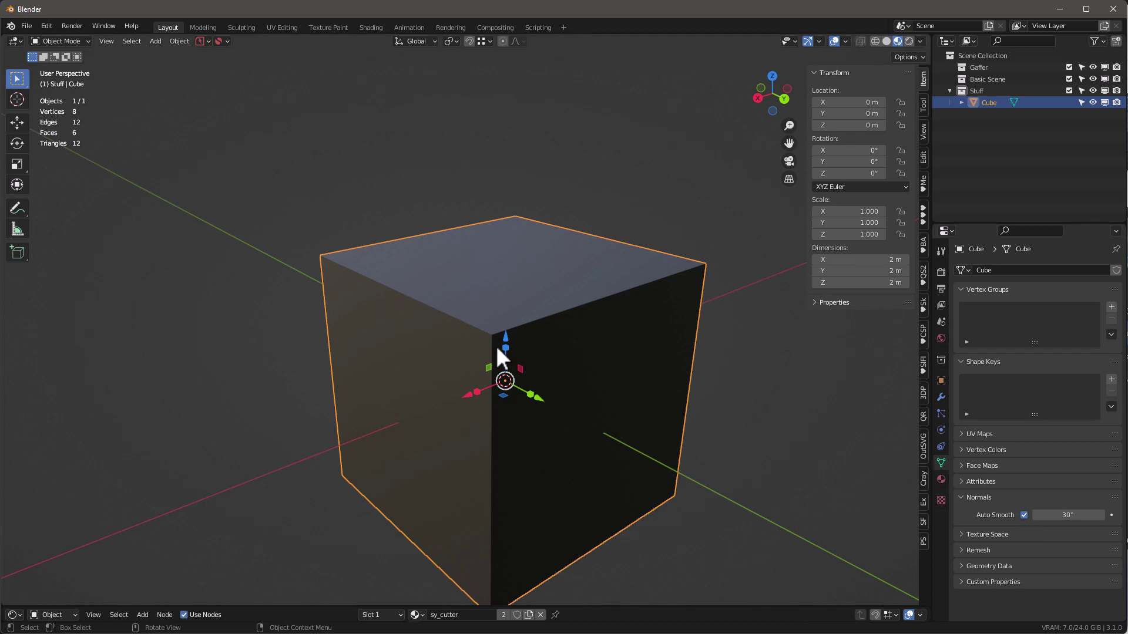
# Step: Switch the viewport from material preview to solid shading
pyautogui.rightClick(514, 292)
pyautogui.rightClick(456, 351)
pyautogui.click(417, 392)
pyautogui.moveTo(567, 347)
pyautogui.keyDown('shift'); pyautogui.mouseDown(button='middle')
pyautogui.moveTo(555, 306)
pyautogui.moveTo(557, 333)
pyautogui.mouseUp(button='middle'); pyautogui.keyUp('shift')
pyautogui.press('z')
pyautogui.click(578, 314)
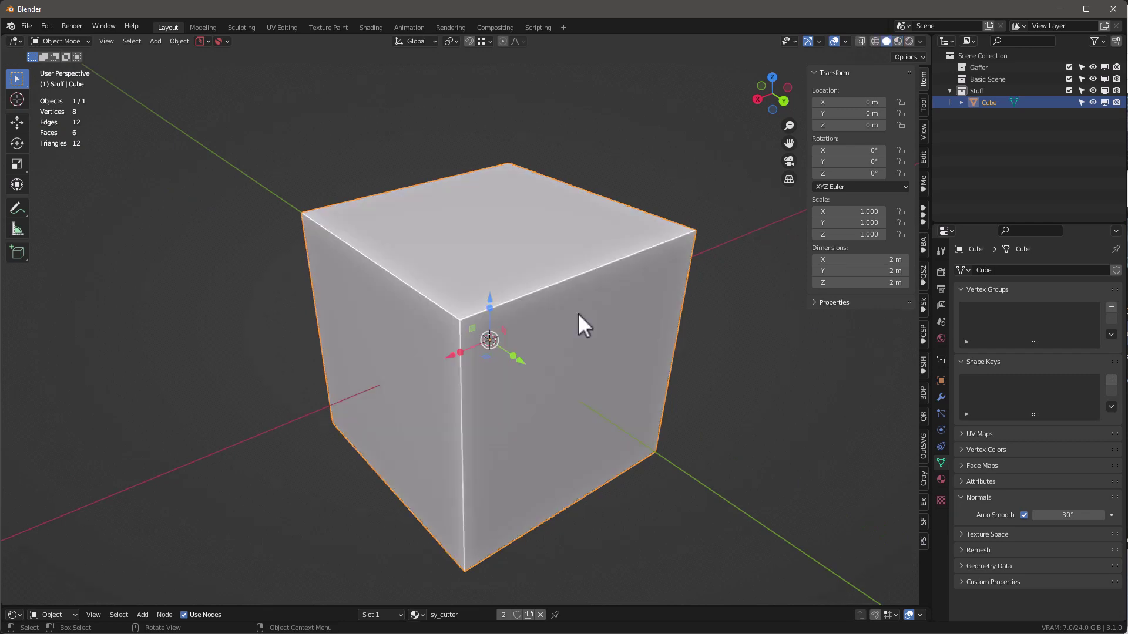
# Step: Add a second mesh cube at the origin and raise it along Z so it sticks out above the first cube
pyautogui.scroll(4, 502, 259)
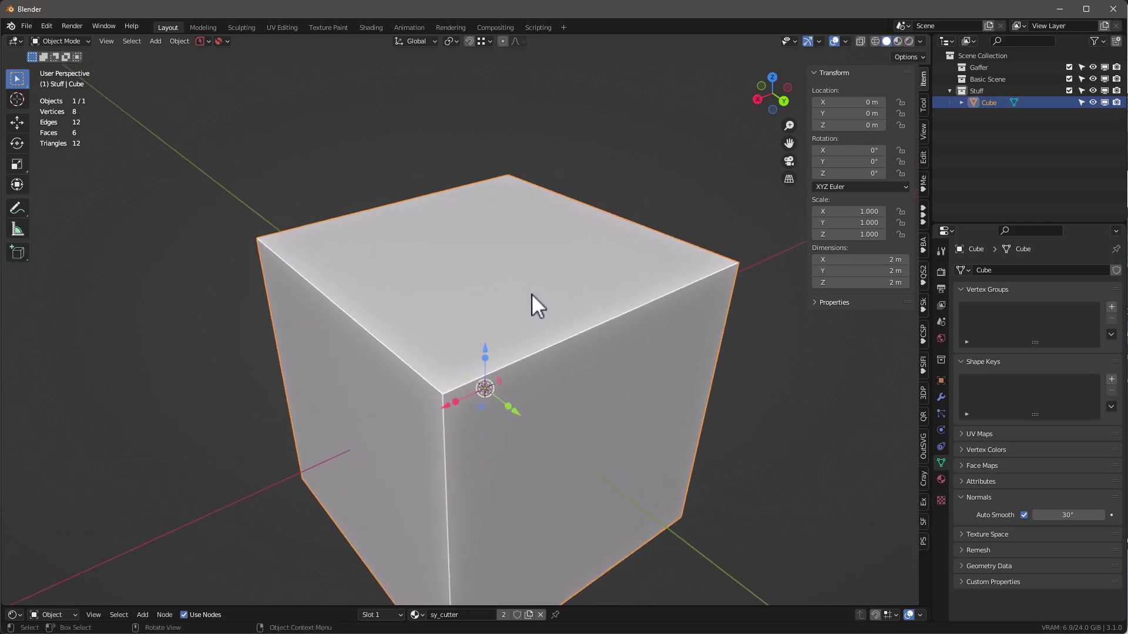
pyautogui.click(922, 219)
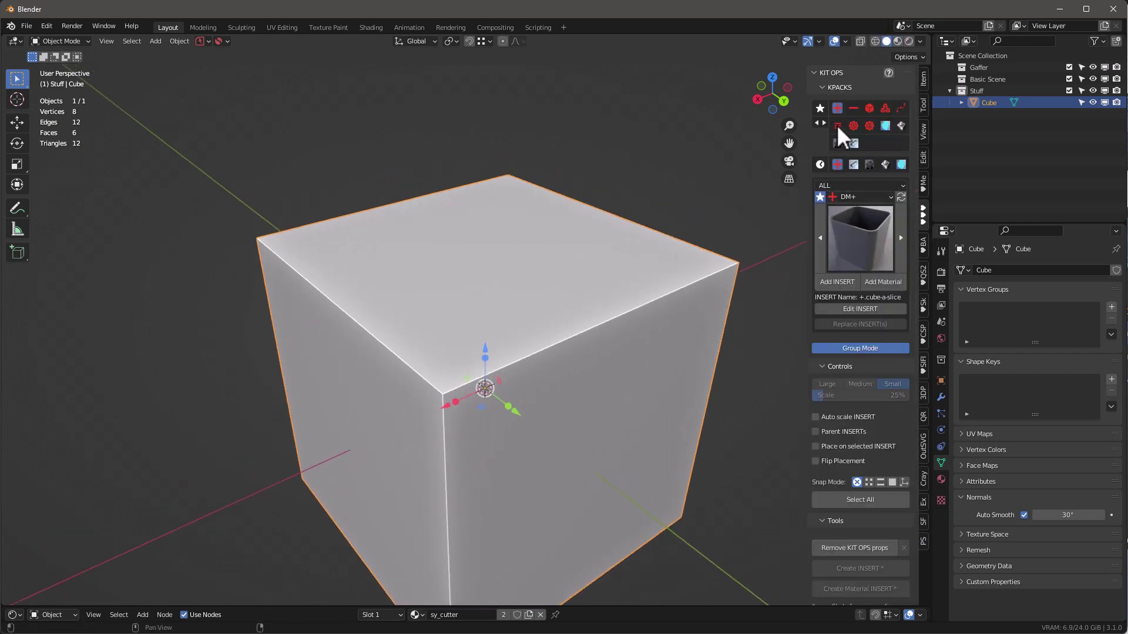
pyautogui.moveTo(523, 276); pyautogui.dragTo(495, 285, button='middle')
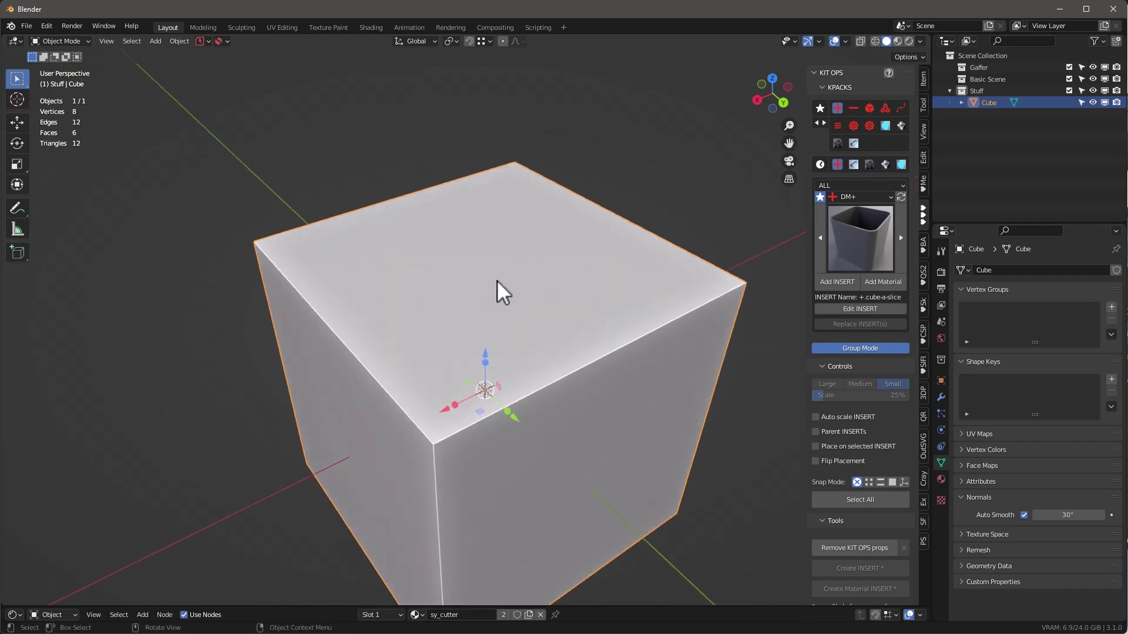
pyautogui.hotkey('shift', 'a')
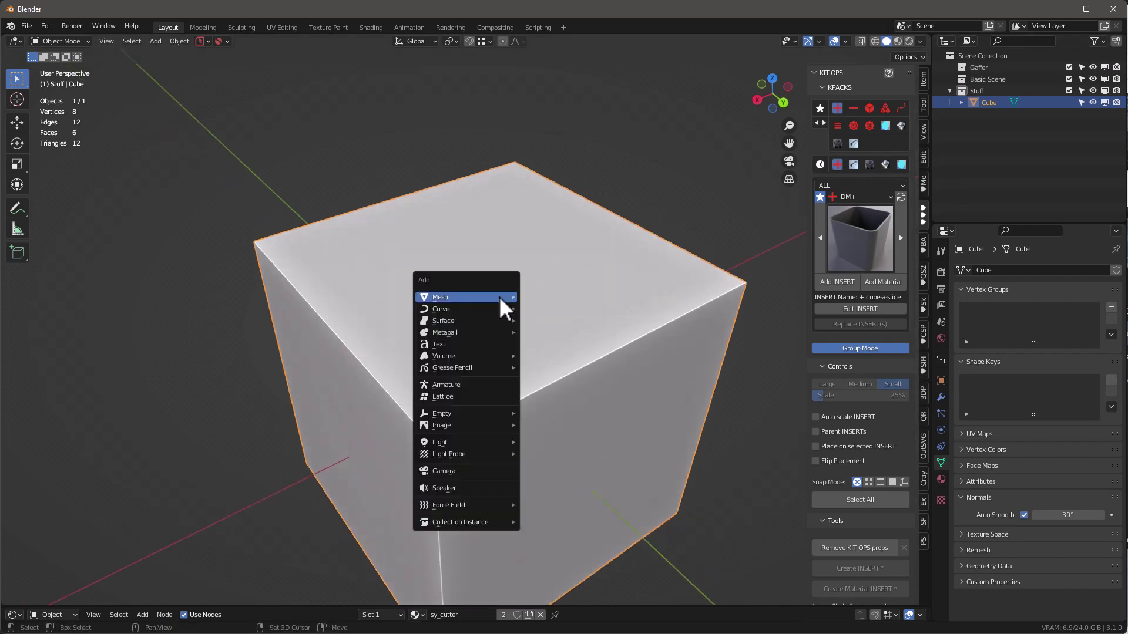
pyautogui.moveTo(499, 296)
pyautogui.click(565, 313)
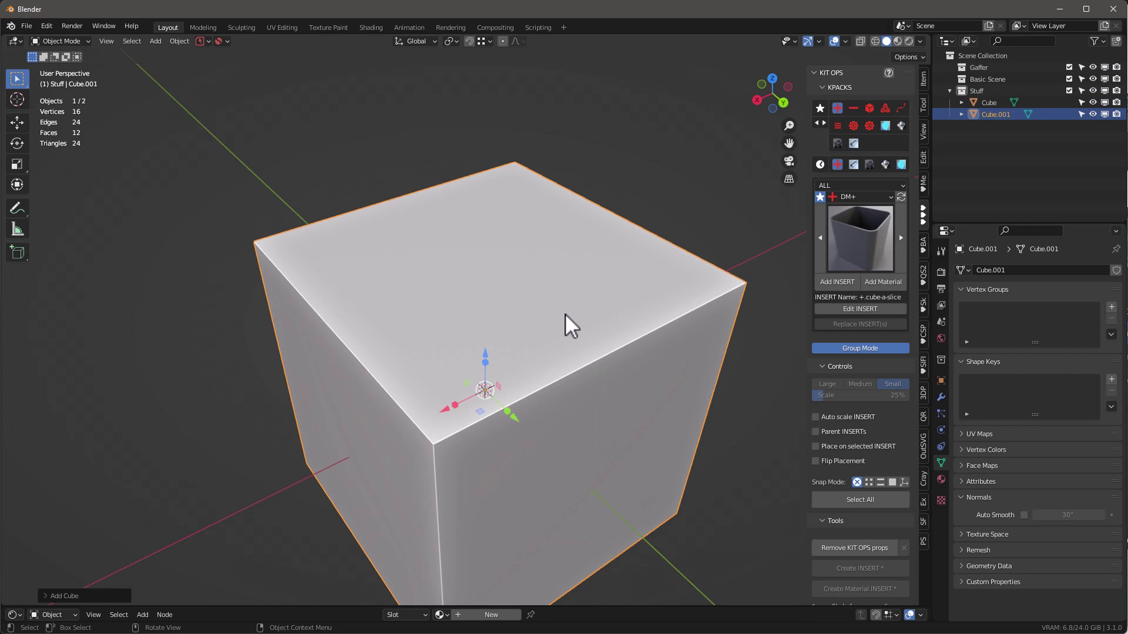
pyautogui.moveTo(485, 355); pyautogui.dragTo(487, 270)
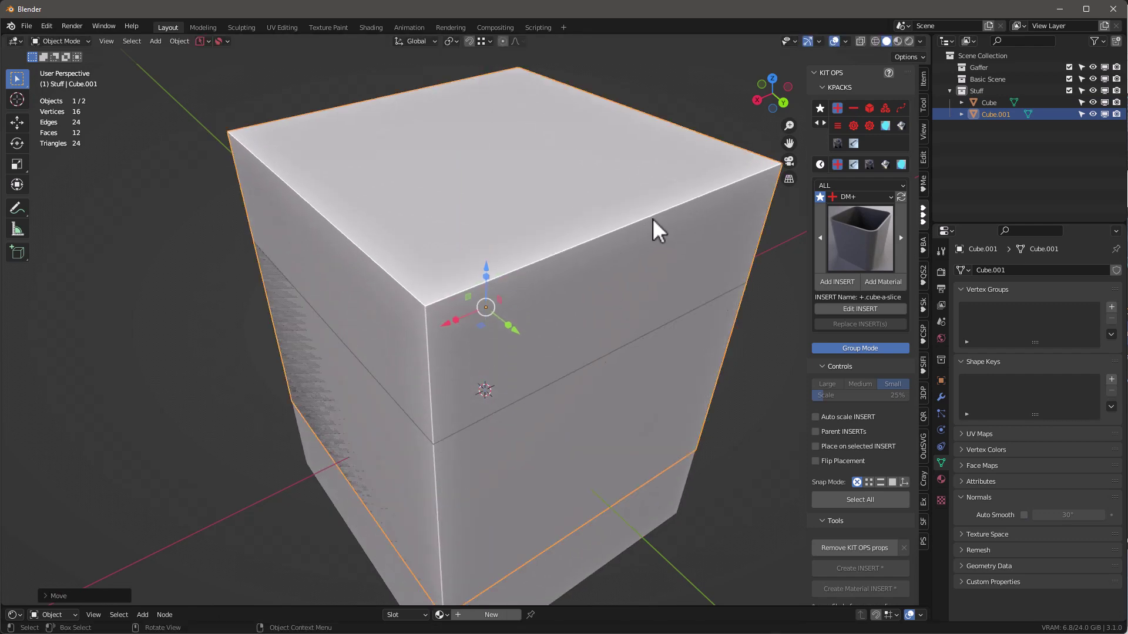
# Step: Scale the second cube down uniformly and narrow it along Y into an elongated block protruding from the first cube's top face
pyautogui.press('s')
pyautogui.click(583, 258)
pyautogui.moveTo(523, 279); pyautogui.dragTo(470, 289, button='middle')
pyautogui.press('s')
pyautogui.press('y')
pyautogui.click(496, 315)
pyautogui.moveTo(449, 313); pyautogui.dragTo(439, 316)
pyautogui.moveTo(488, 327); pyautogui.dragTo(488, 314, button='middle')
pyautogui.scroll(3, 554, 284)
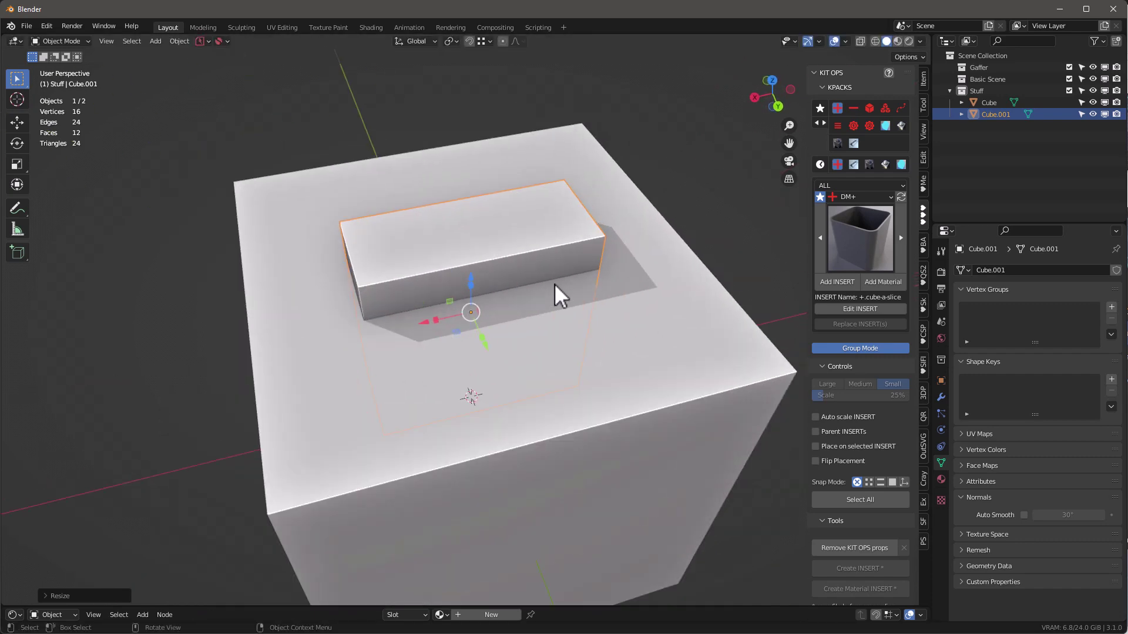
# Step: Add a loop cut across the elongated block's width and slide it toward one short end
pyautogui.press('Tab')
pyautogui.hotkey('ctrl', 'r')
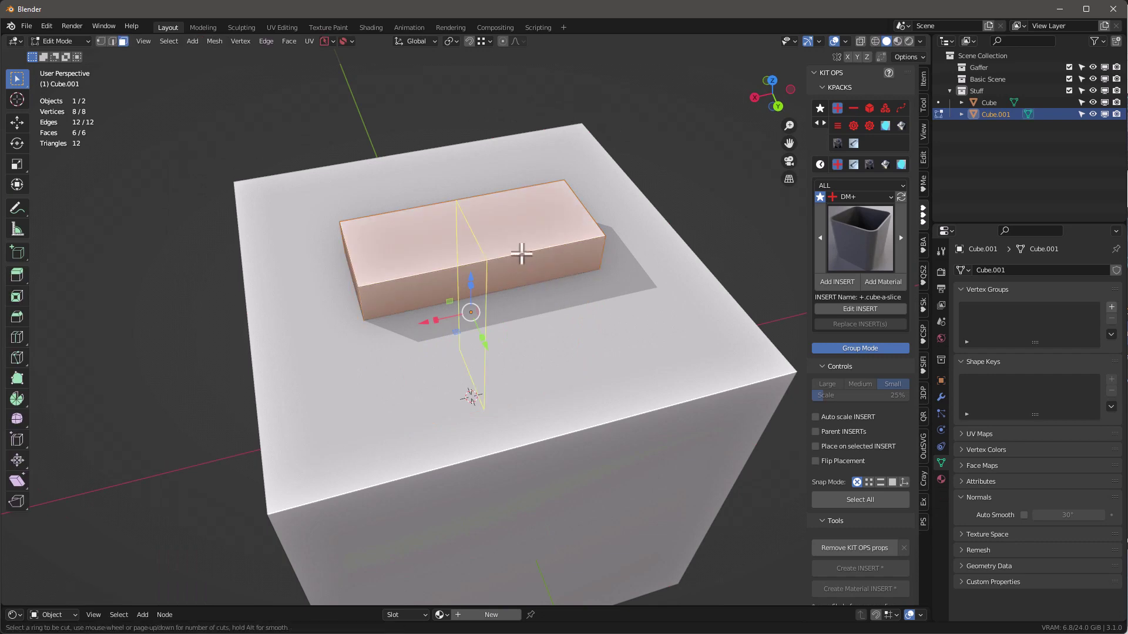
pyautogui.click(527, 243)
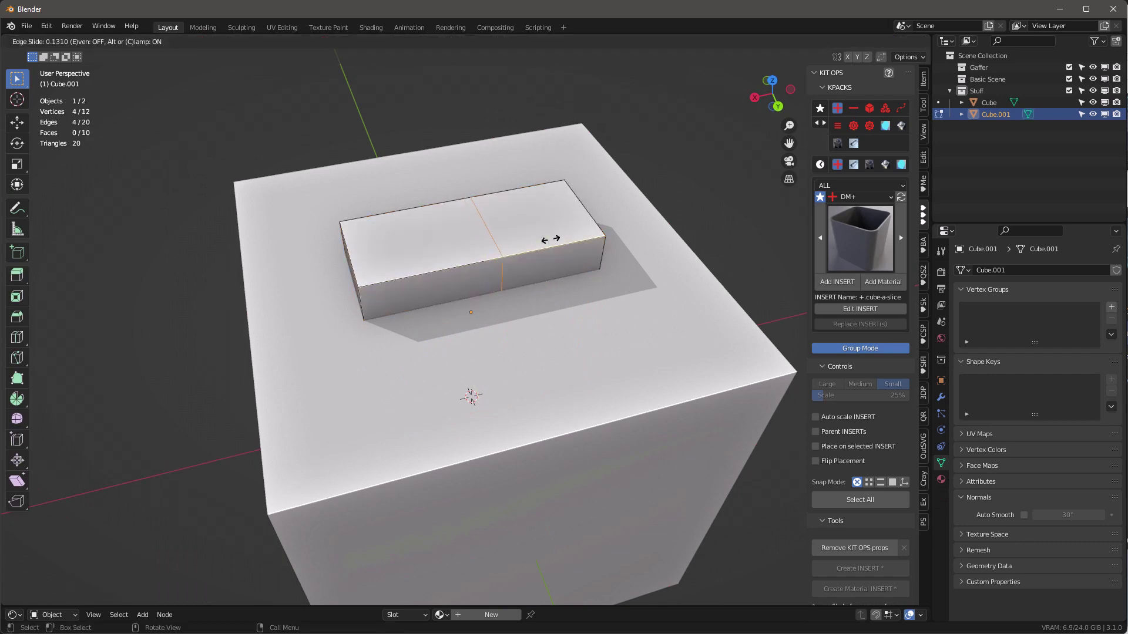
pyautogui.click(593, 233)
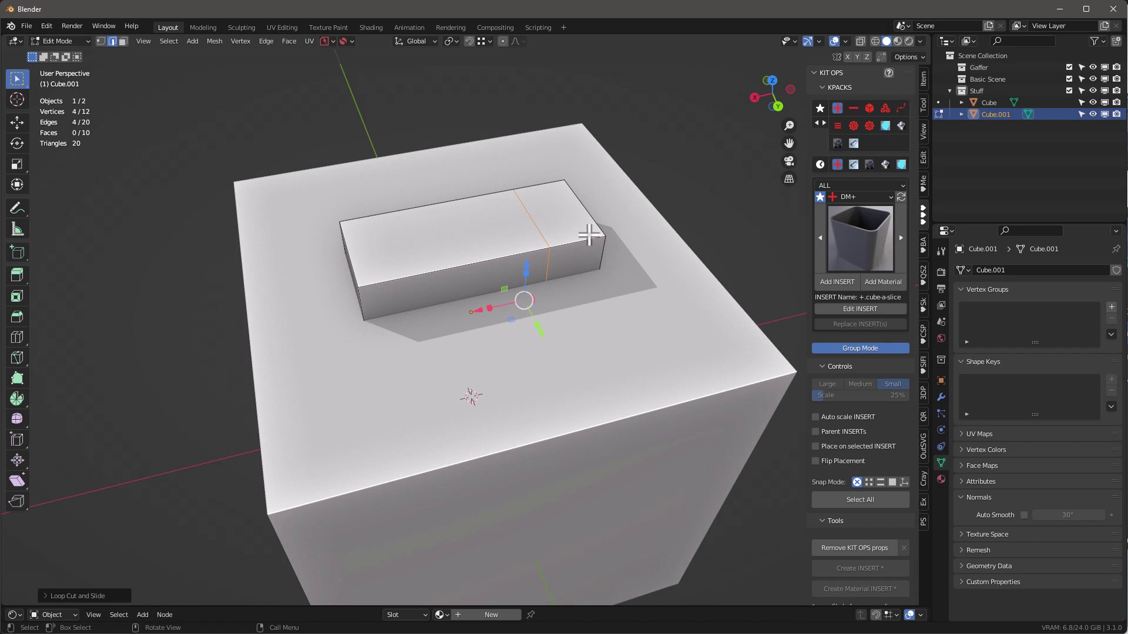
# Step: Select the two vertical edges at the block's short end and scale them to 0 along Y to form a point
pyautogui.moveTo(587, 236); pyautogui.dragTo(538, 267, button='middle')
pyautogui.click(533, 265)
pyautogui.keyDown('shift'); pyautogui.click(605, 233); pyautogui.keyUp('shift')
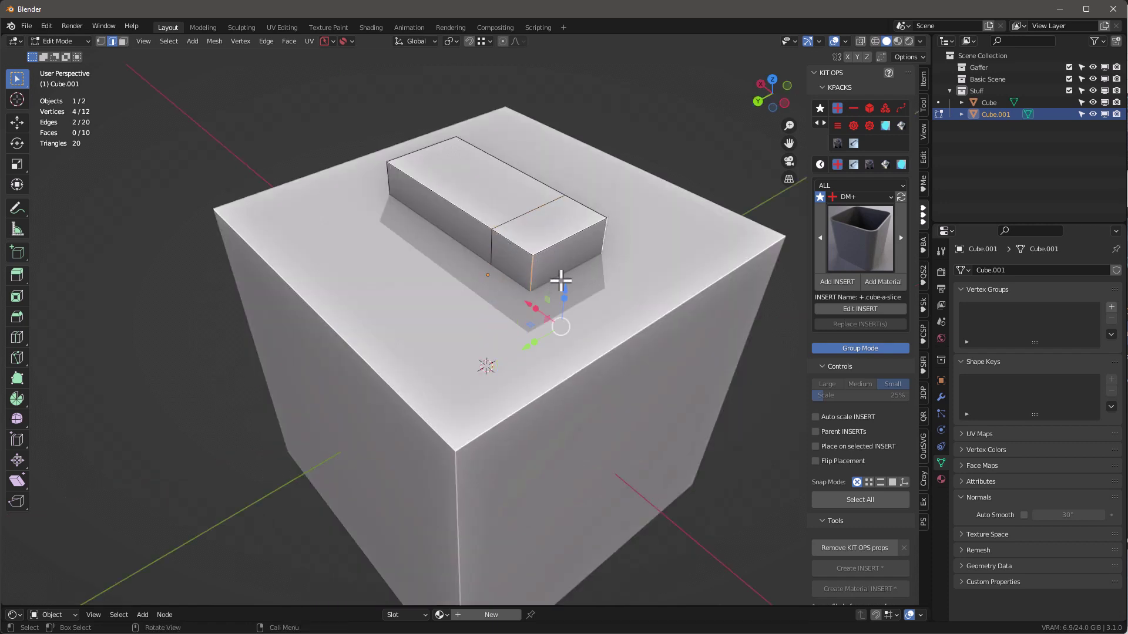
pyautogui.press('s')
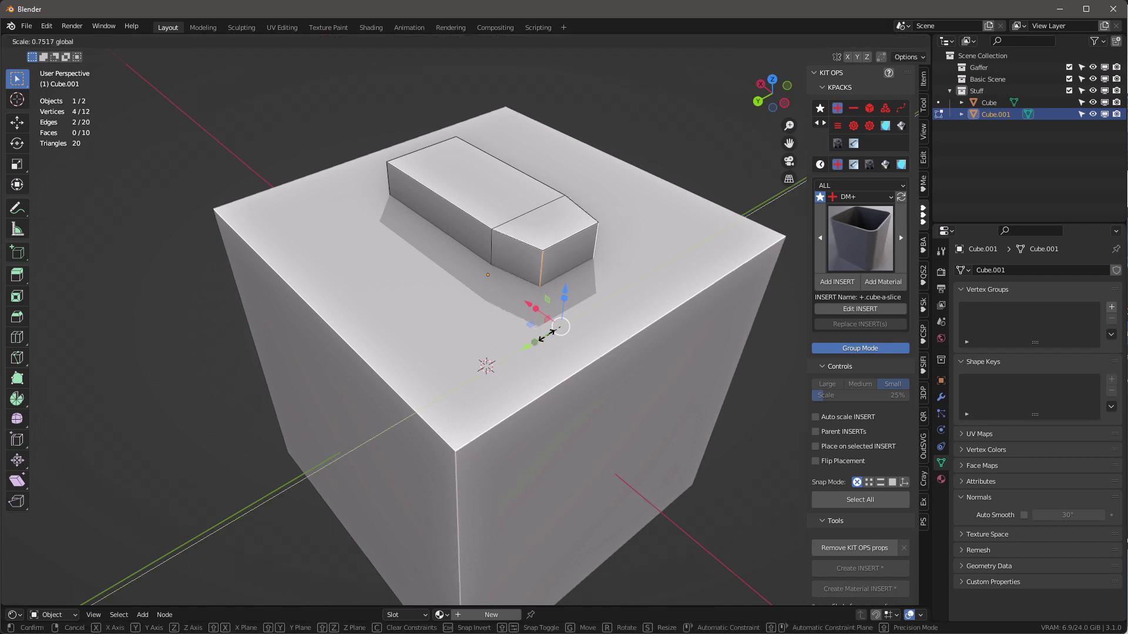
pyautogui.click(534, 341)
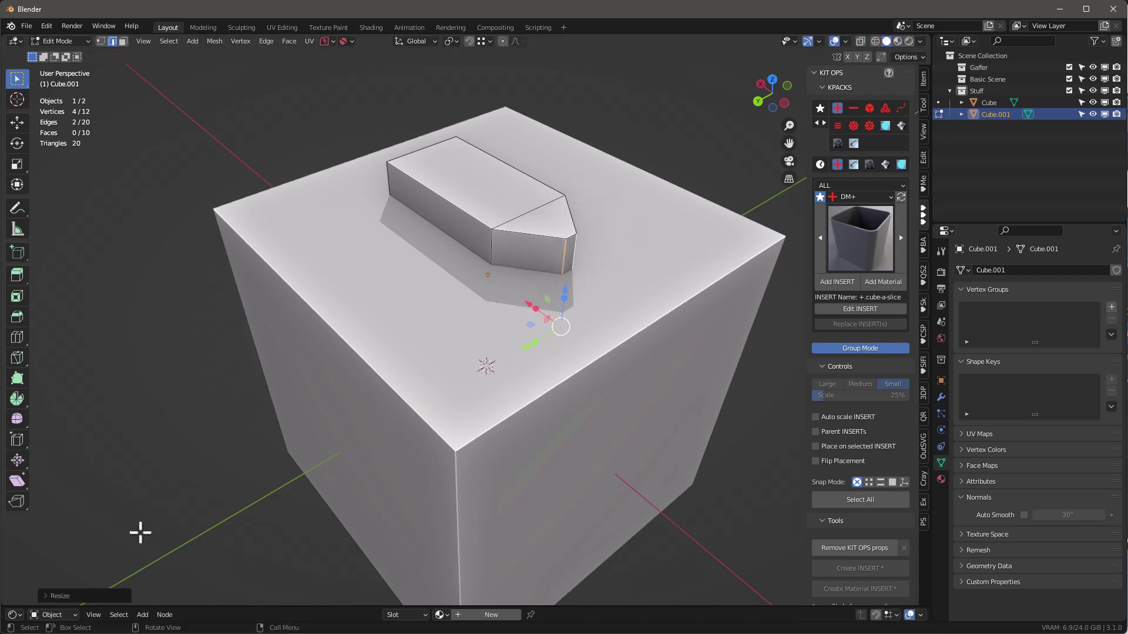
pyautogui.click(45, 596)
pyautogui.click(162, 554)
pyautogui.write('0')
pyautogui.press('Return')
pyautogui.rightClick(161, 554)
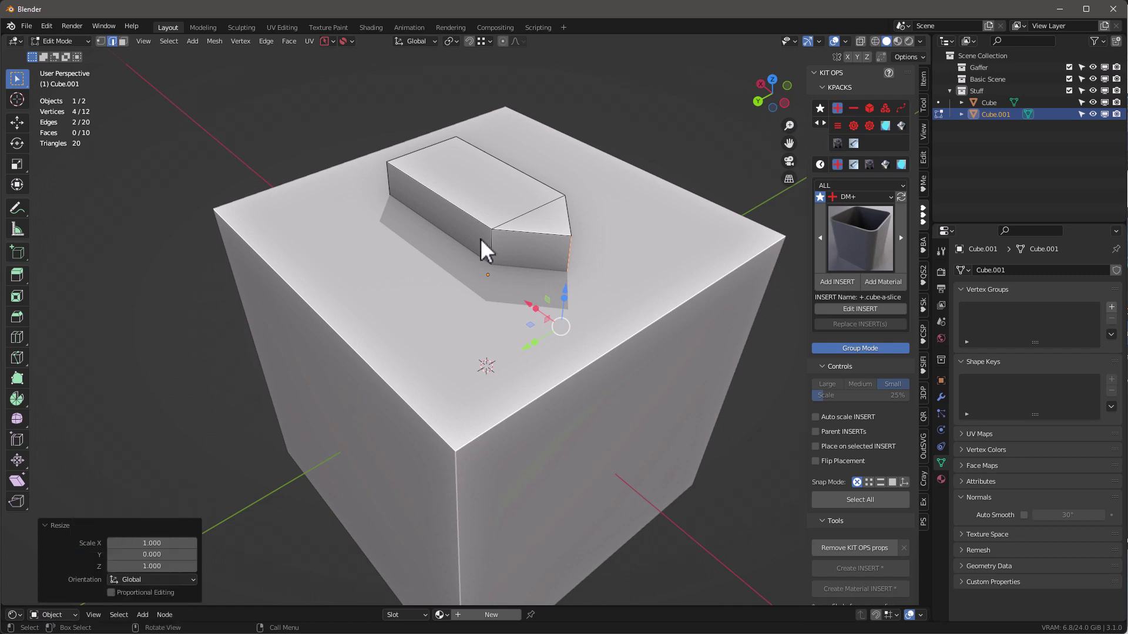
# Step: Merge all of the pointed block's vertices by distance and return to Object Mode
pyautogui.press('a')
pyautogui.press('m')
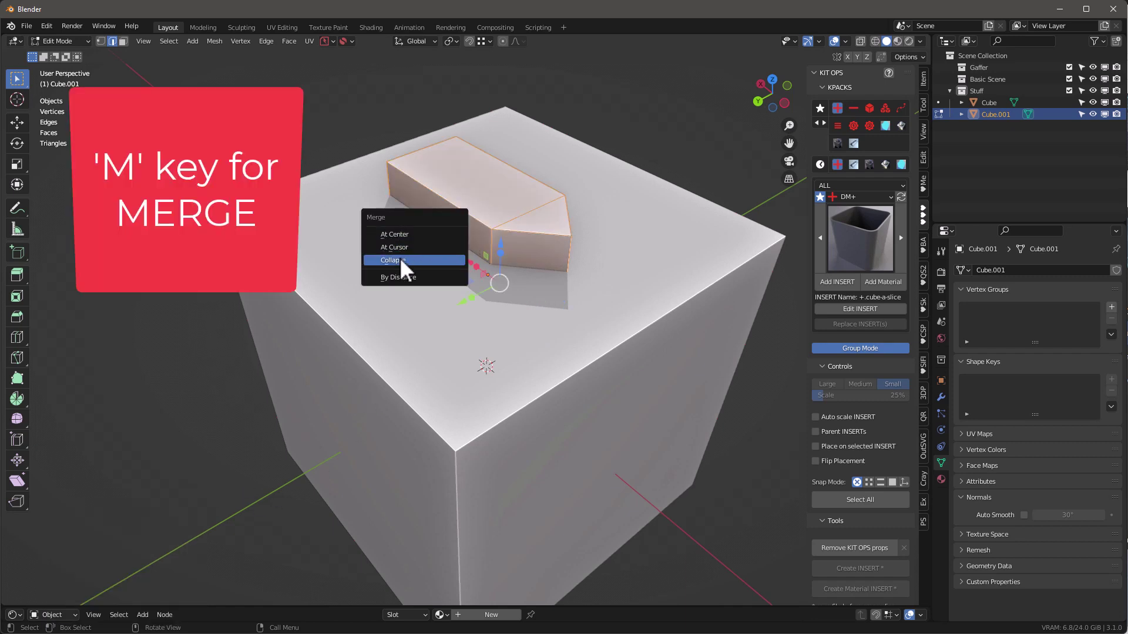
pyautogui.click(410, 276)
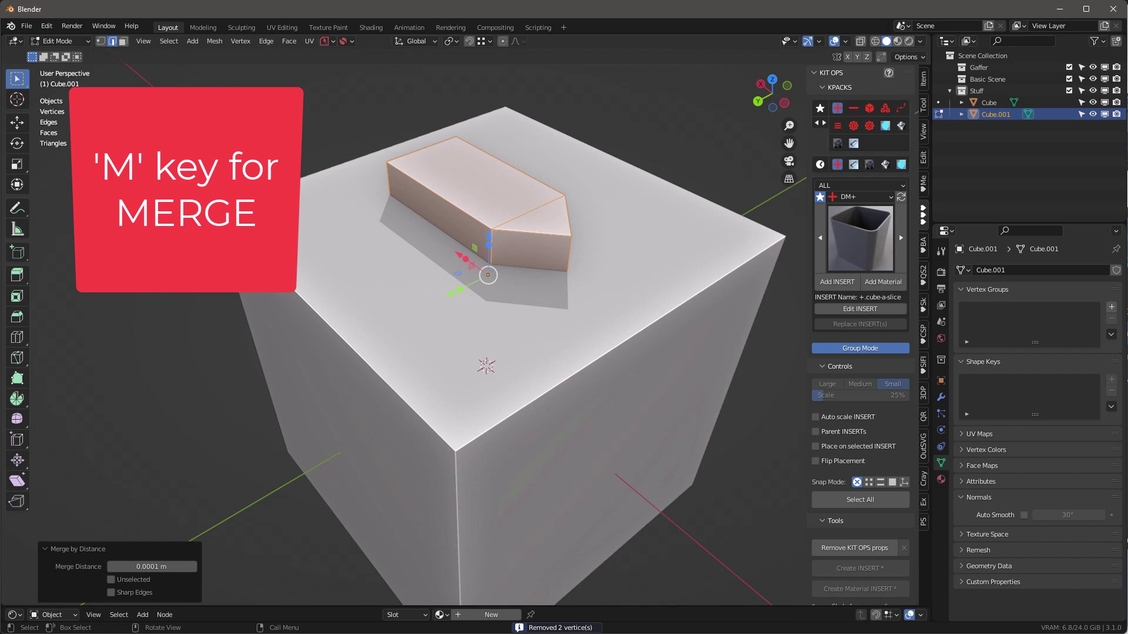
pyautogui.moveTo(433, 212); pyautogui.dragTo(552, 219, button='middle')
pyautogui.press('Tab')
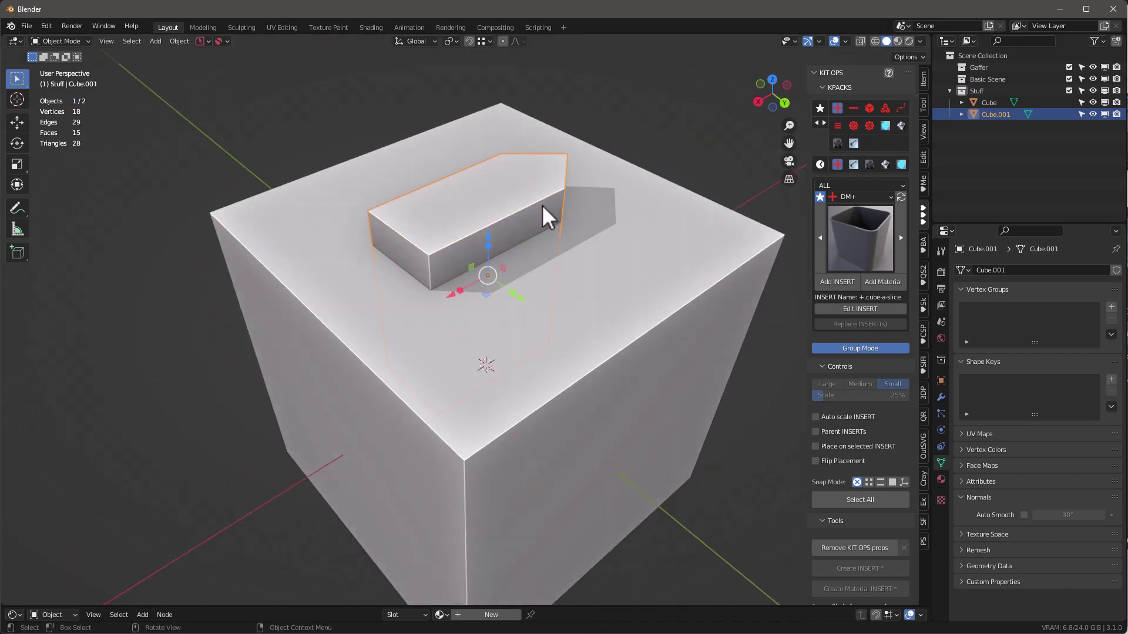
# Step: Subtract the pointed block from the large cube with Bool Tool's Brush Boolean Difference and show the cube's modifiers
pyautogui.keyDown('shift'); pyautogui.click(659, 223); pyautogui.keyUp('shift')
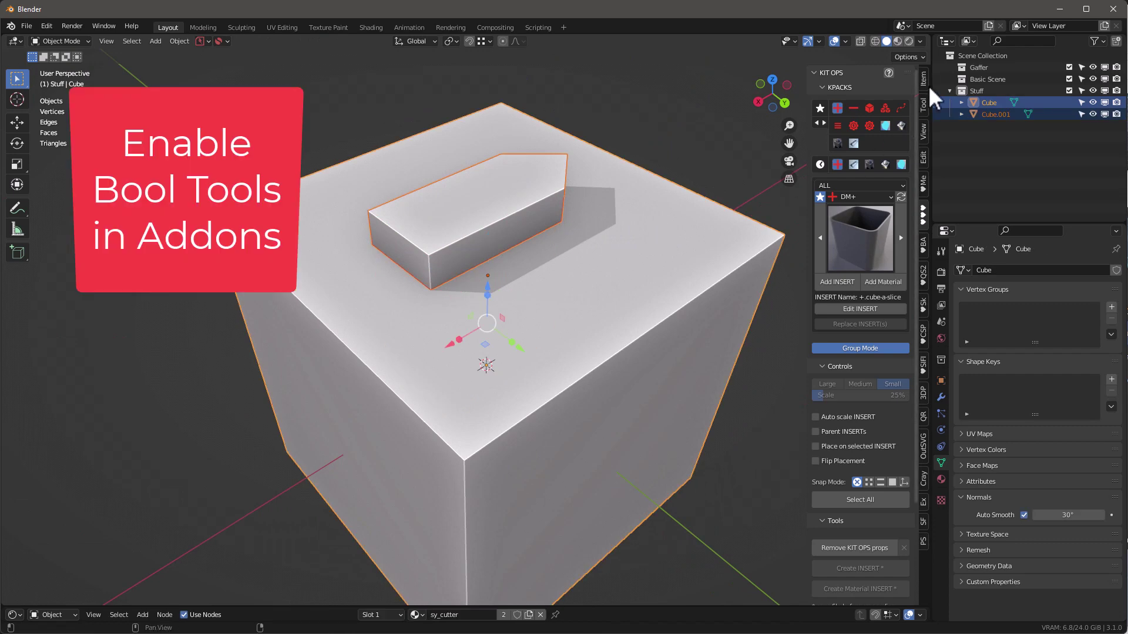
pyautogui.click(923, 103)
pyautogui.click(862, 179)
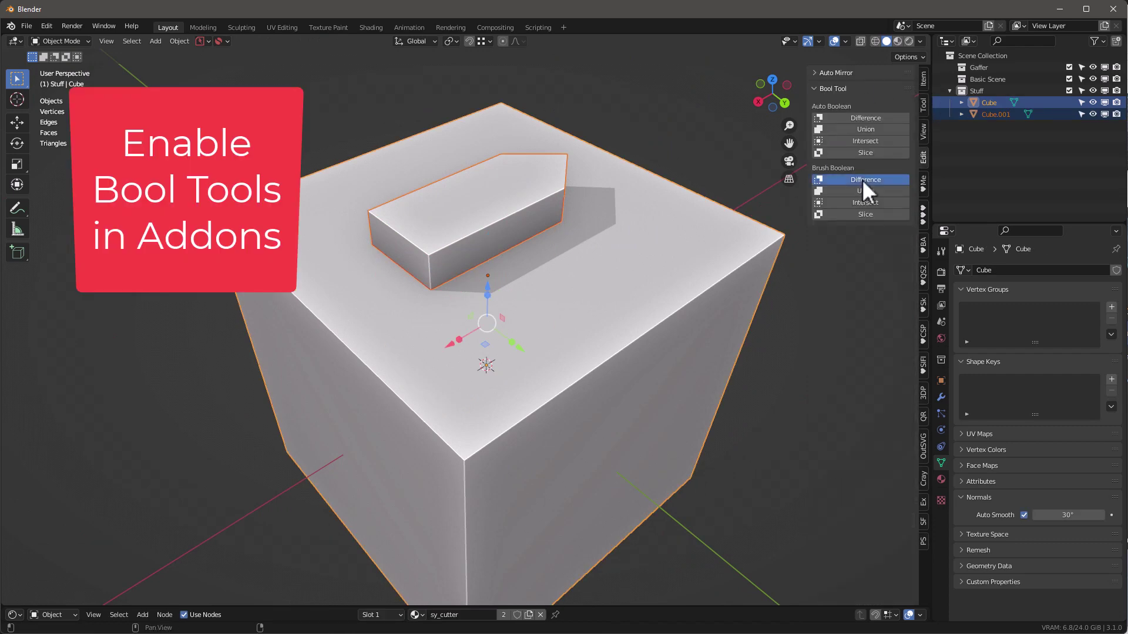
pyautogui.moveTo(565, 219)
pyautogui.mouseDown(button='middle')
pyautogui.moveTo(554, 268)
pyautogui.moveTo(557, 232)
pyautogui.mouseUp(button='middle')
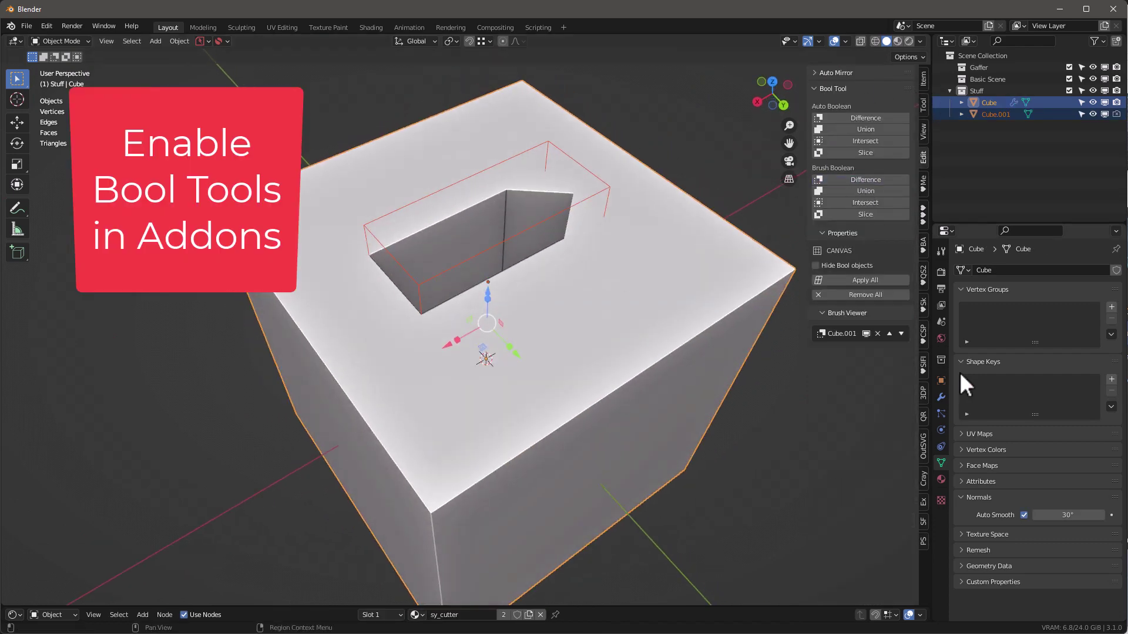
pyautogui.click(940, 397)
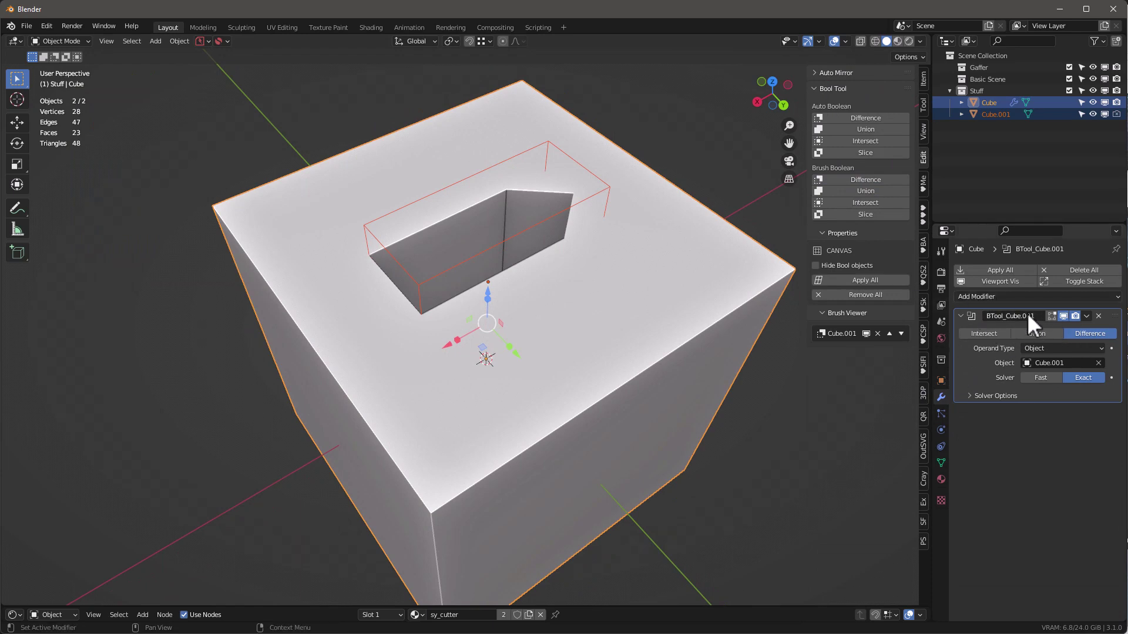
# Step: Raise the pointed cutter along Z until it leaves only a shallow pocket in the cube's top face
pyautogui.click(598, 191)
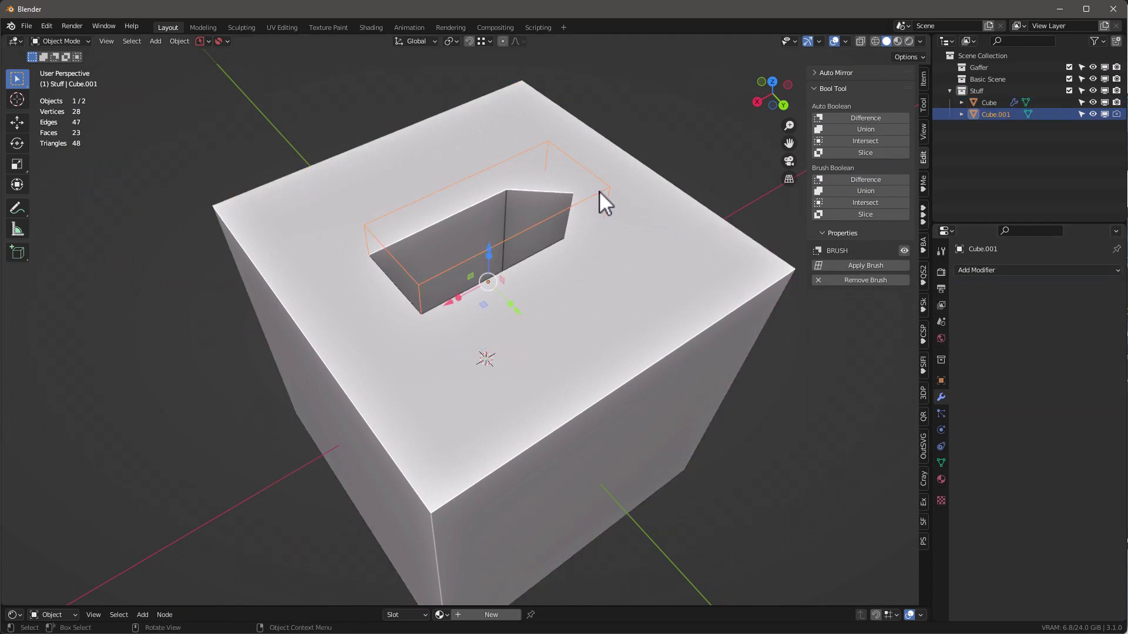
pyautogui.click(644, 85)
pyautogui.scroll(3, 606, 200)
pyautogui.moveTo(605, 200); pyautogui.dragTo(566, 197, button='middle')
pyautogui.scroll(-2, 565, 197)
pyautogui.moveTo(566, 197); pyautogui.dragTo(569, 157)
pyautogui.click(569, 195)
pyautogui.click(570, 195)
pyautogui.moveTo(457, 262); pyautogui.dragTo(461, 141)
pyautogui.scroll(2, 679, 153)
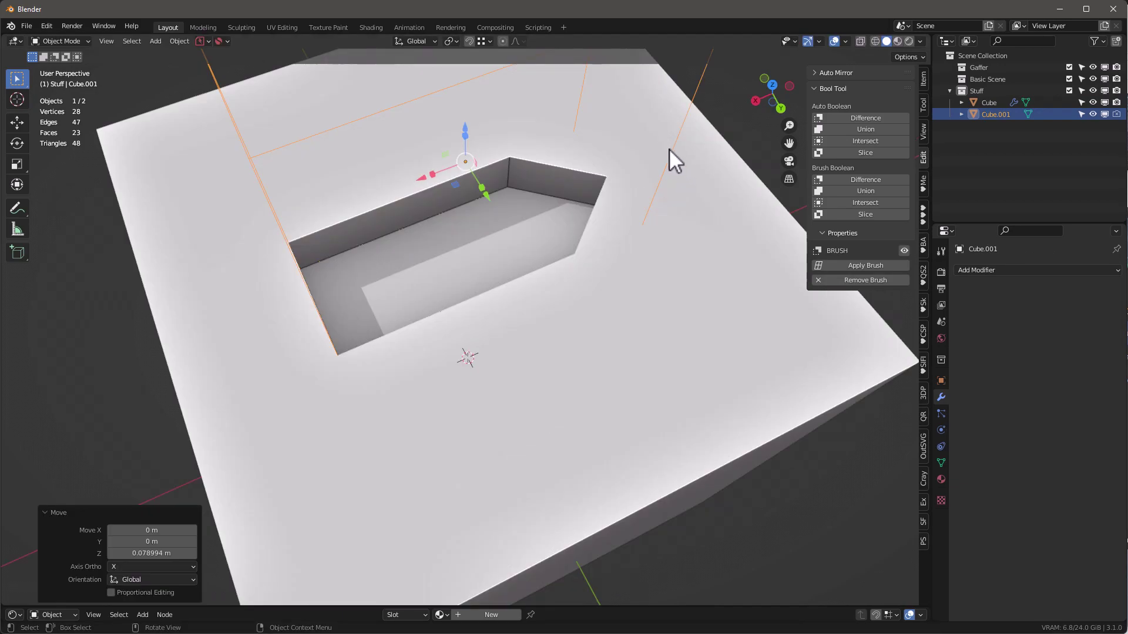
# Step: Isolate the pointed cutter in local view and enter Edit Mode on it
pyautogui.press('KP_Divide')
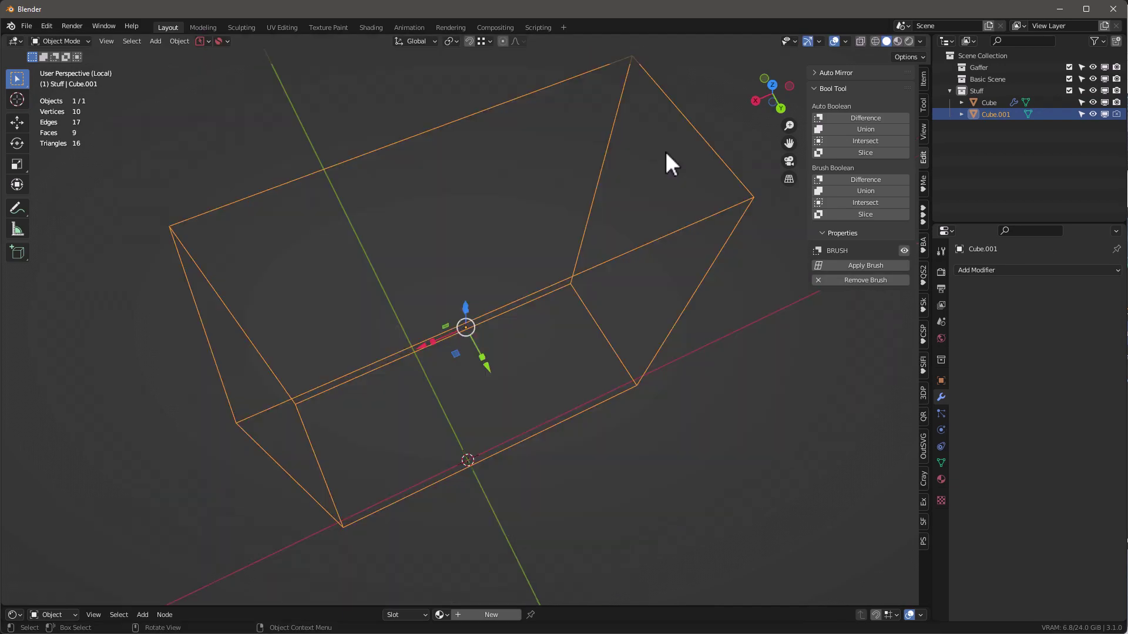
pyautogui.moveTo(573, 344); pyautogui.dragTo(584, 326, button='middle')
pyautogui.scroll(-2, 584, 326)
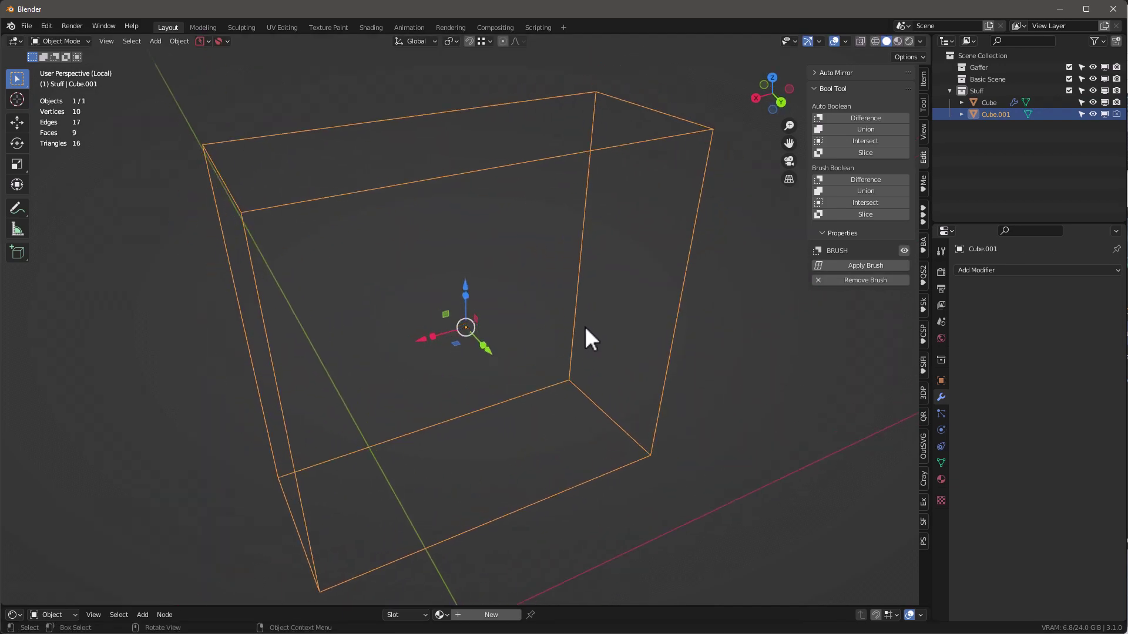
pyautogui.press('Tab')
pyautogui.scroll(-2, 506, 462)
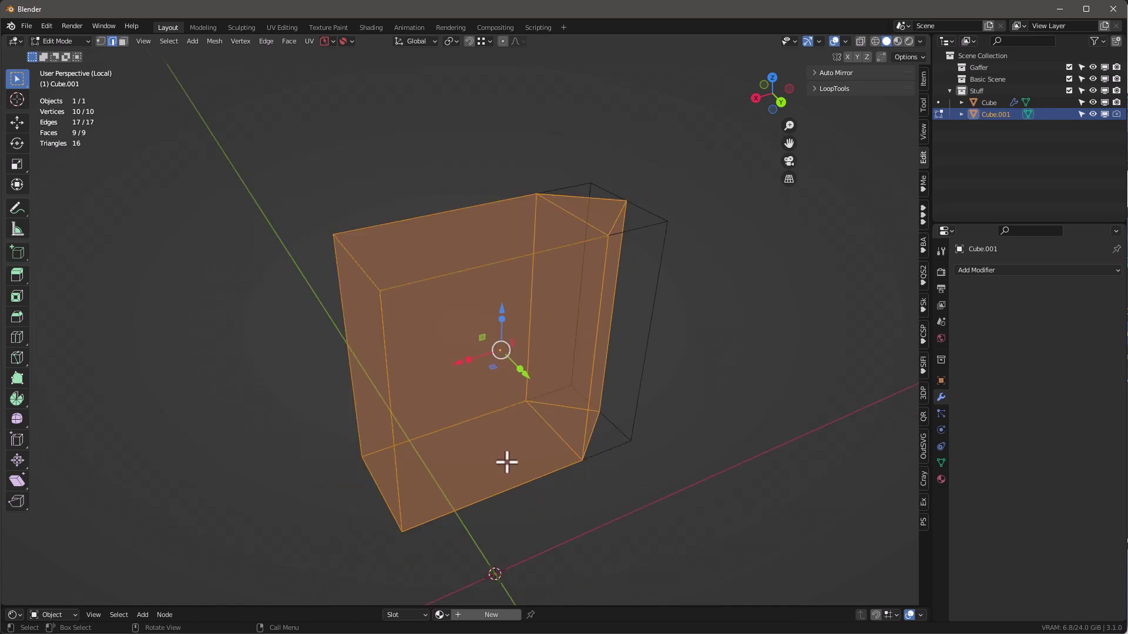
# Step: Select the pointed cutter's two bottom faces in face mode and try insetting them together
pyautogui.press('3')
pyautogui.click(477, 457)
pyautogui.moveTo(534, 516); pyautogui.dragTo(565, 424, button='middle')
pyautogui.keyDown('shift'); pyautogui.click(565, 424); pyautogui.keyUp('shift')
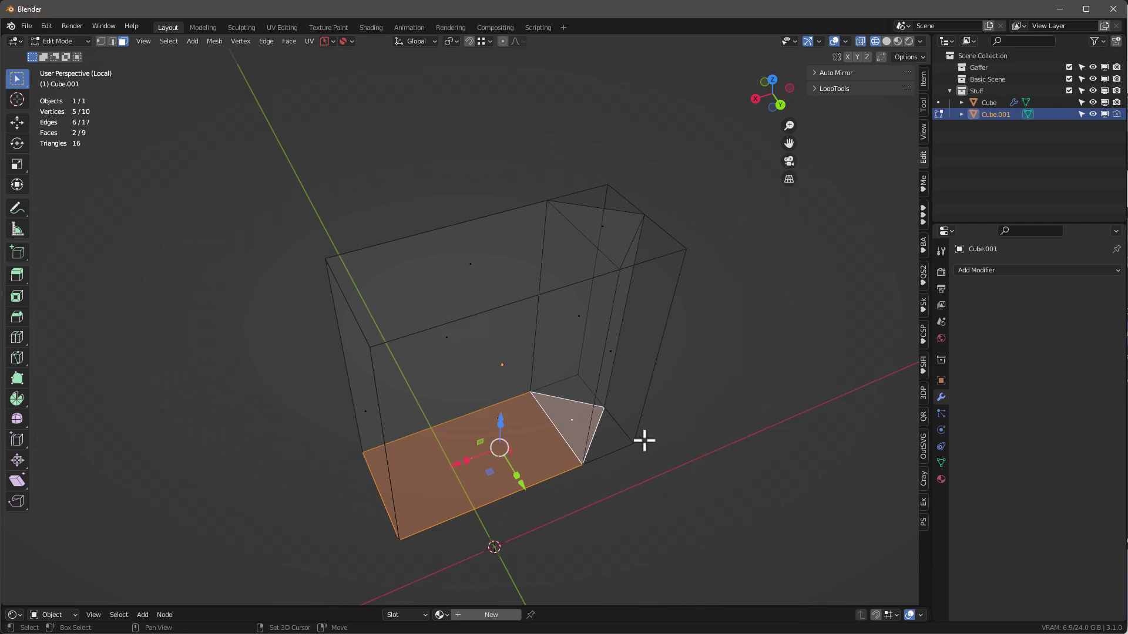
pyautogui.press('i')
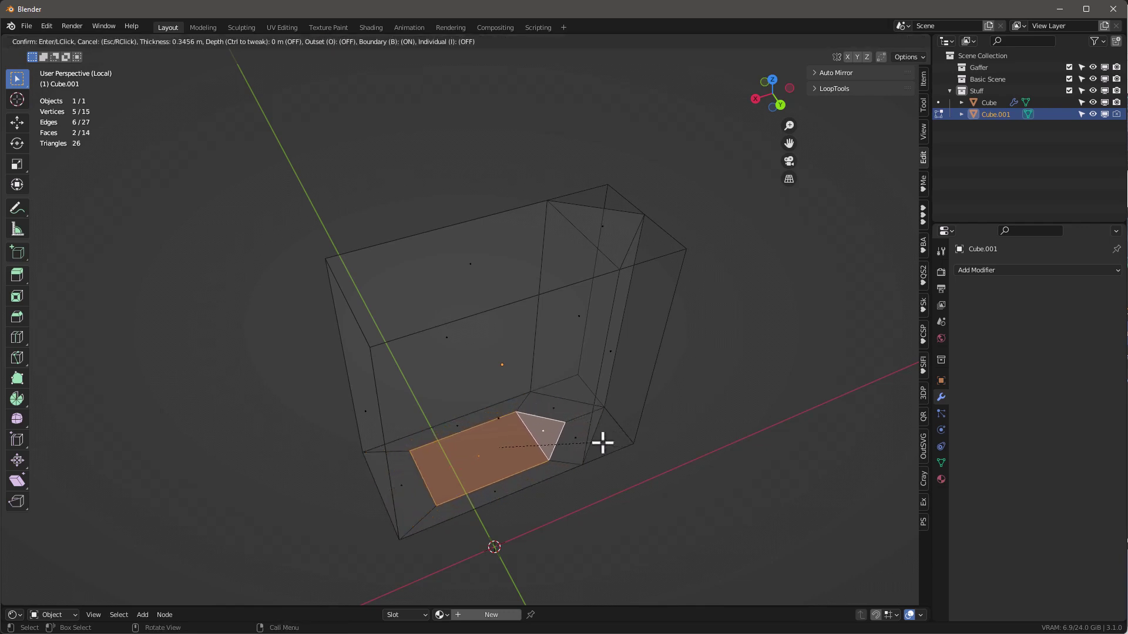
pyautogui.press('Escape')
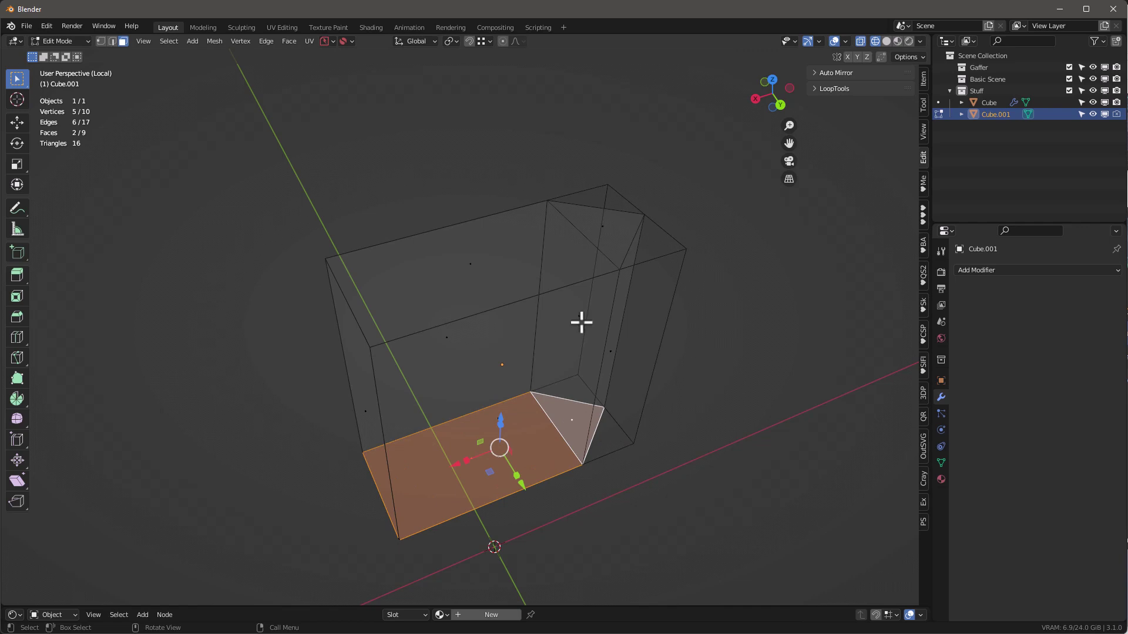
# Step: Apply the cutter's scale in Object Mode and return to Edit Mode
pyautogui.press('Tab')
pyautogui.hotkey('ctrl', 'a')
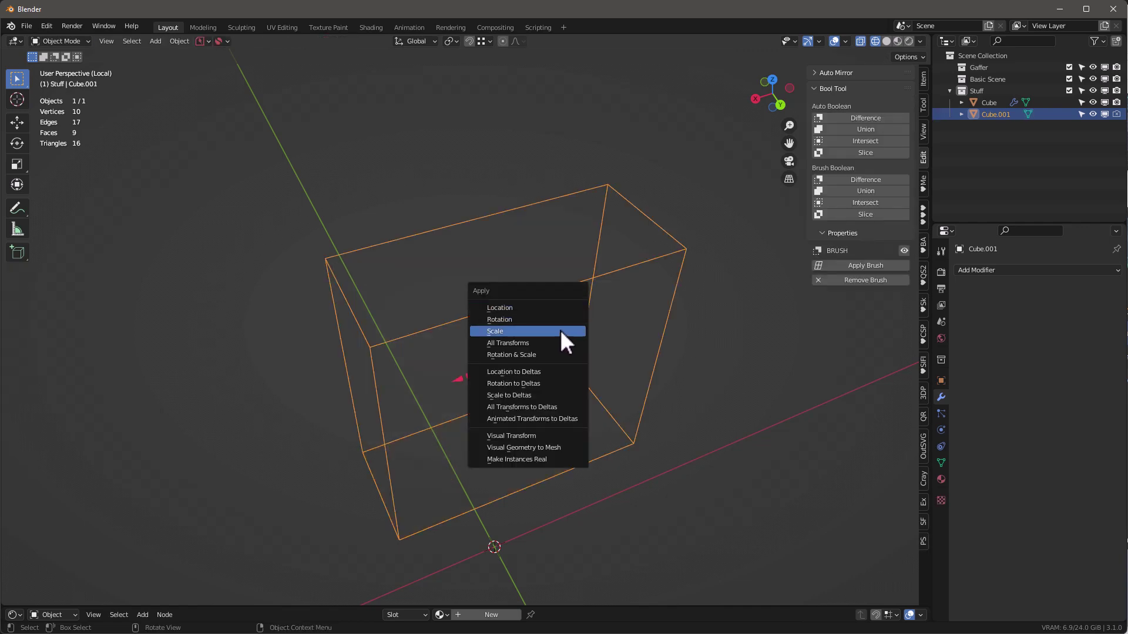
pyautogui.click(559, 329)
pyautogui.press('Tab')
# Step: Inset the selected bottom faces by about 0.04 m and extrude them about 0.25 m up into the cutter
pyautogui.press('i')
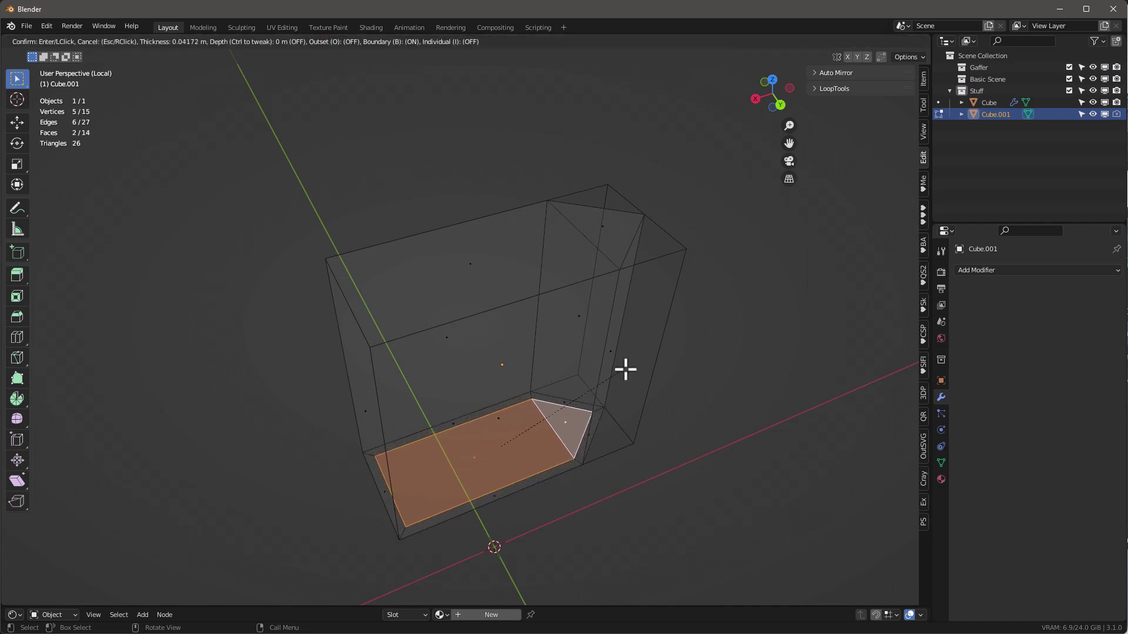
pyautogui.click(626, 369)
pyautogui.press('e')
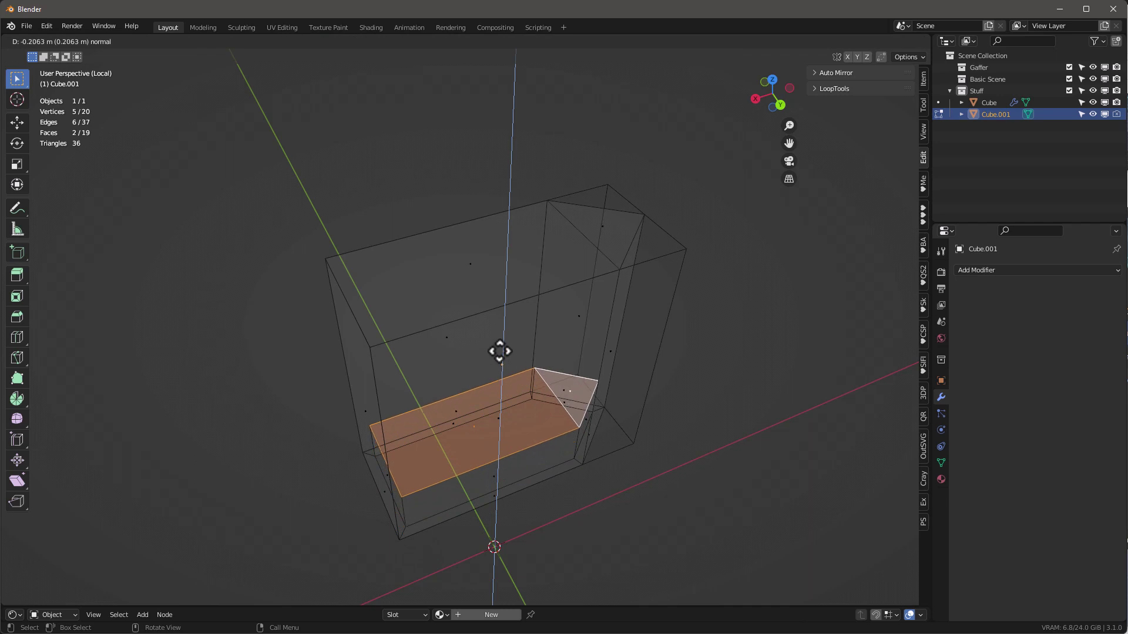
pyautogui.click(499, 347)
pyautogui.moveTo(501, 345); pyautogui.dragTo(518, 295, button='middle')
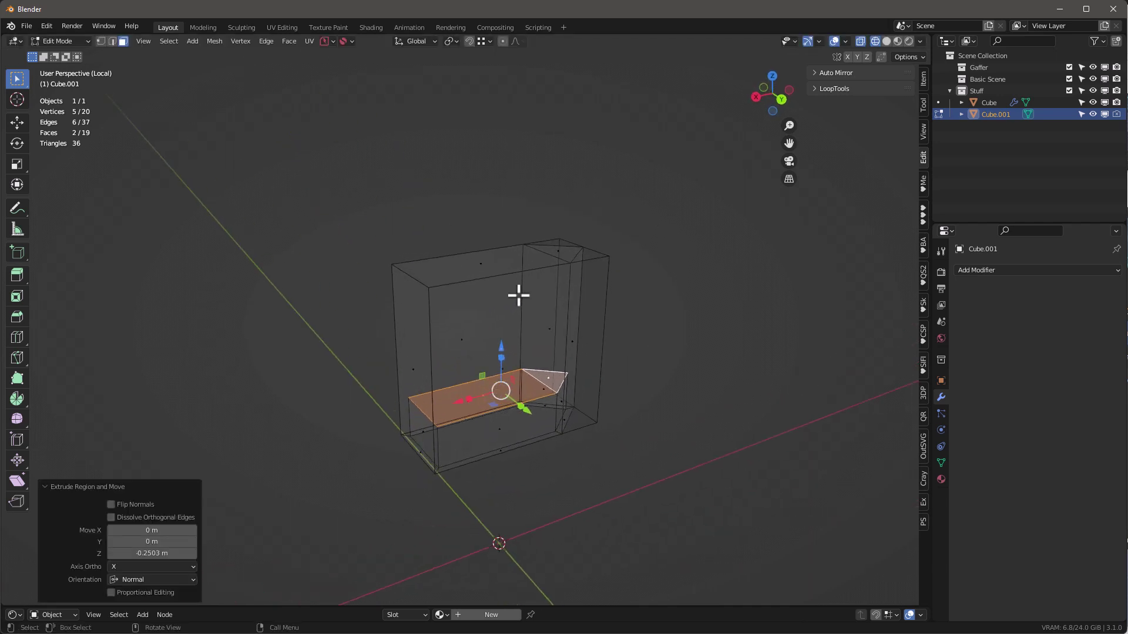
# Step: Leave local view, switch to an orthographic view and check the extruded inset against the cube in solid shading
pyautogui.press('KP_Divide')
pyautogui.moveTo(477, 371); pyautogui.dragTo(479, 280, button='middle')
pyautogui.press('KP_5')
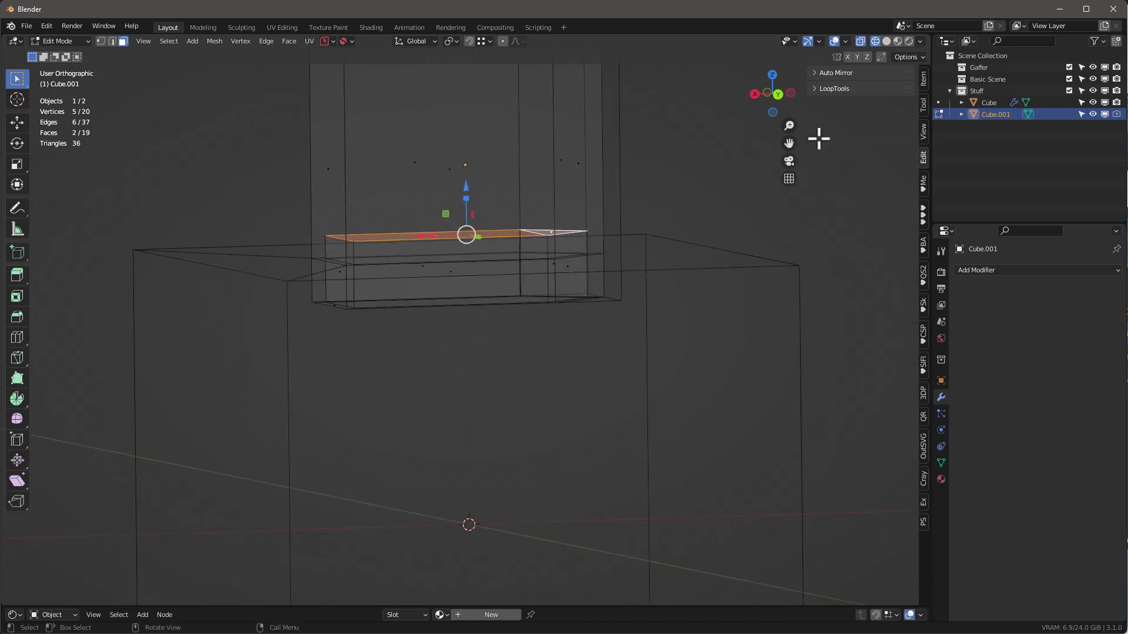
pyautogui.click(788, 175)
pyautogui.click(788, 182)
pyautogui.moveTo(560, 232)
pyautogui.mouseDown(button='middle')
pyautogui.moveTo(461, 196)
pyautogui.moveTo(479, 220)
pyautogui.moveTo(523, 209)
pyautogui.mouseUp(button='middle')
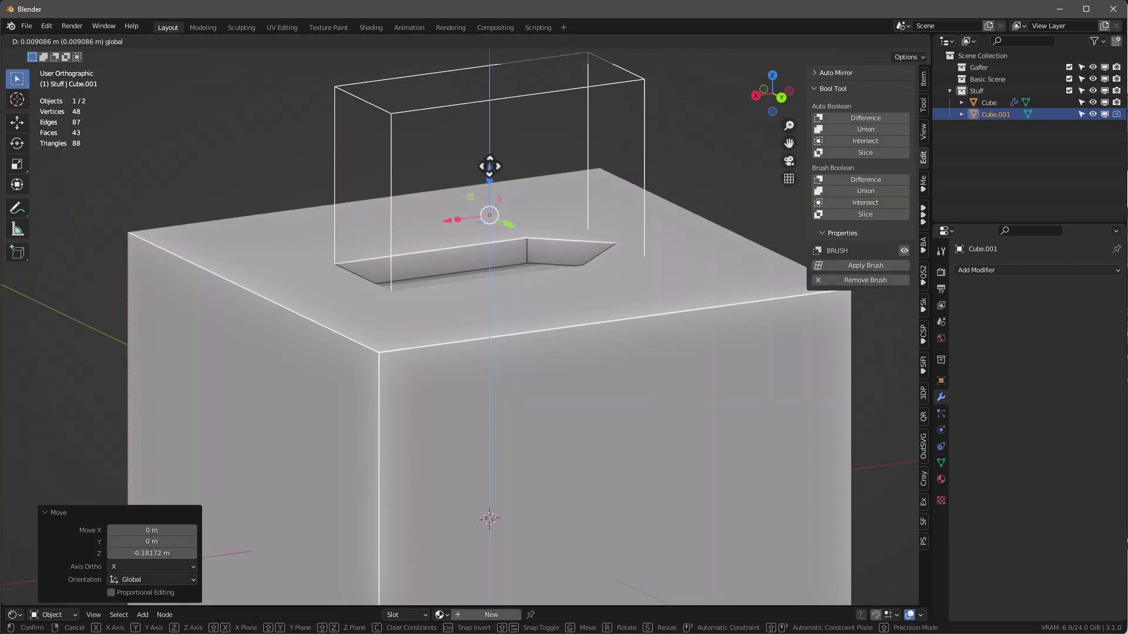
pyautogui.moveTo(488, 168); pyautogui.dragTo(489, 164)
pyautogui.moveTo(488, 164); pyautogui.dragTo(493, 262, button='middle')
pyautogui.scroll(2, 475, 270)
pyautogui.press('Tab')
pyautogui.moveTo(520, 201); pyautogui.dragTo(472, 276, button='middle')
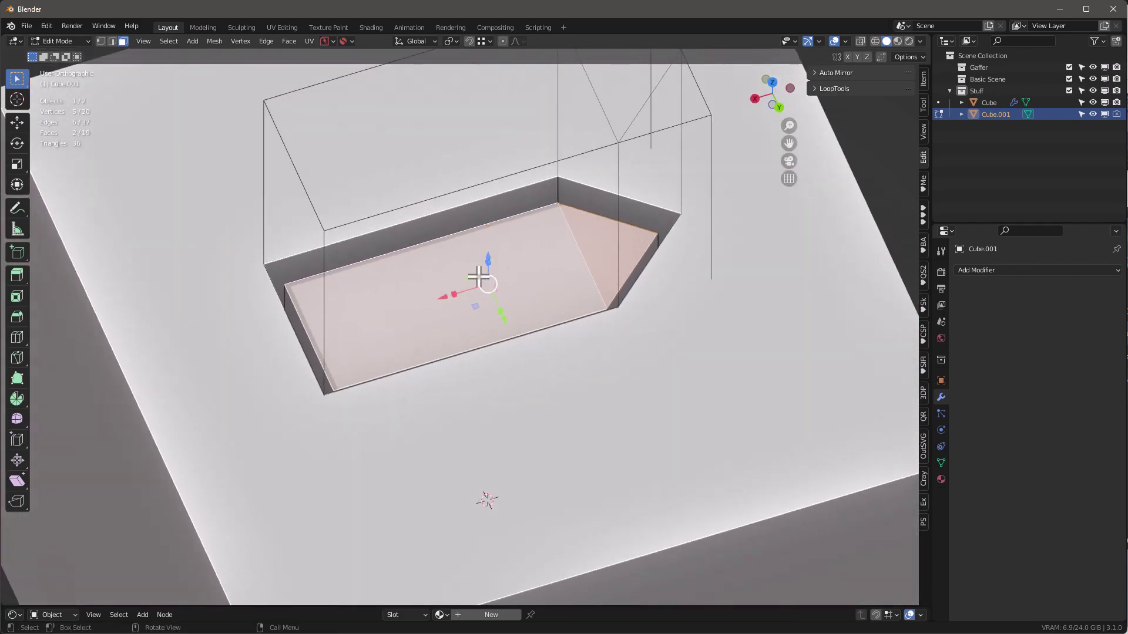
# Step: Turn on X-ray and select only the large rectangular face of the raised inset, excluding the triangular tip
pyautogui.click(474, 284)
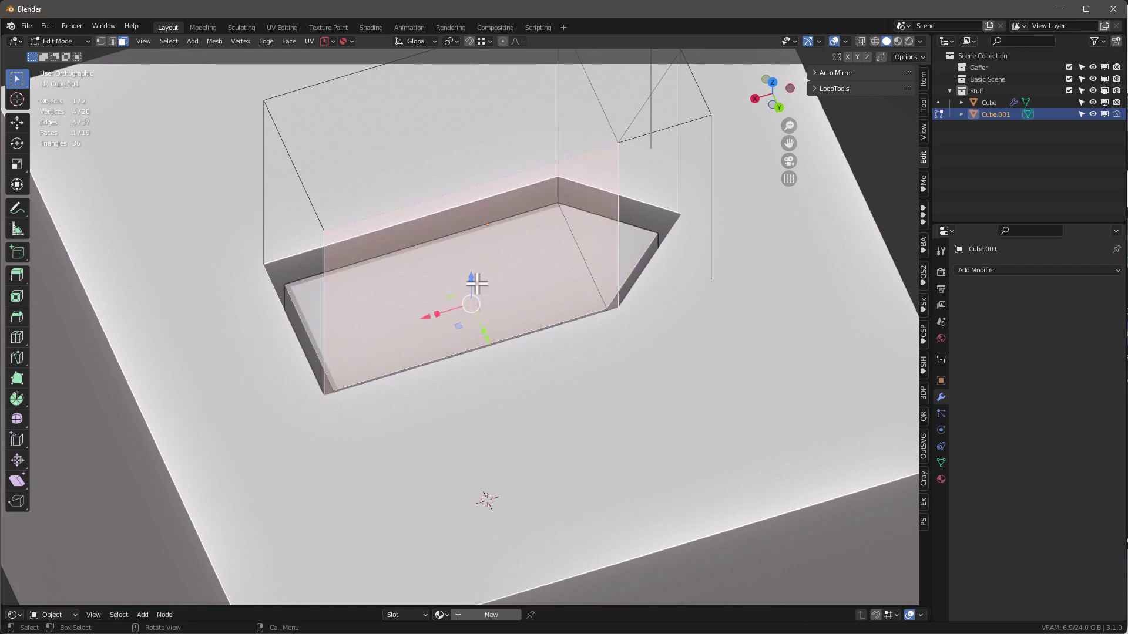
pyautogui.click(433, 154)
pyautogui.click(327, 253)
pyautogui.click(859, 41)
pyautogui.click(452, 309)
pyautogui.moveTo(453, 307); pyautogui.dragTo(481, 284, button='middle')
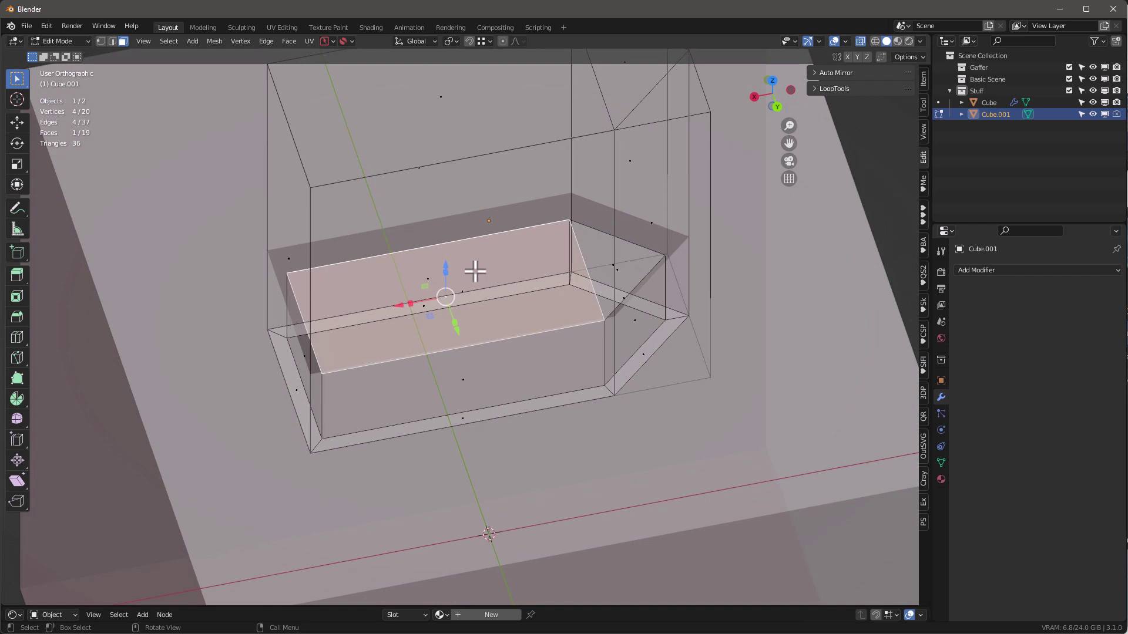
# Step: Subdivide the selected rectangular face with 4 cuts
pyautogui.rightClick(521, 239)
pyautogui.click(484, 262)
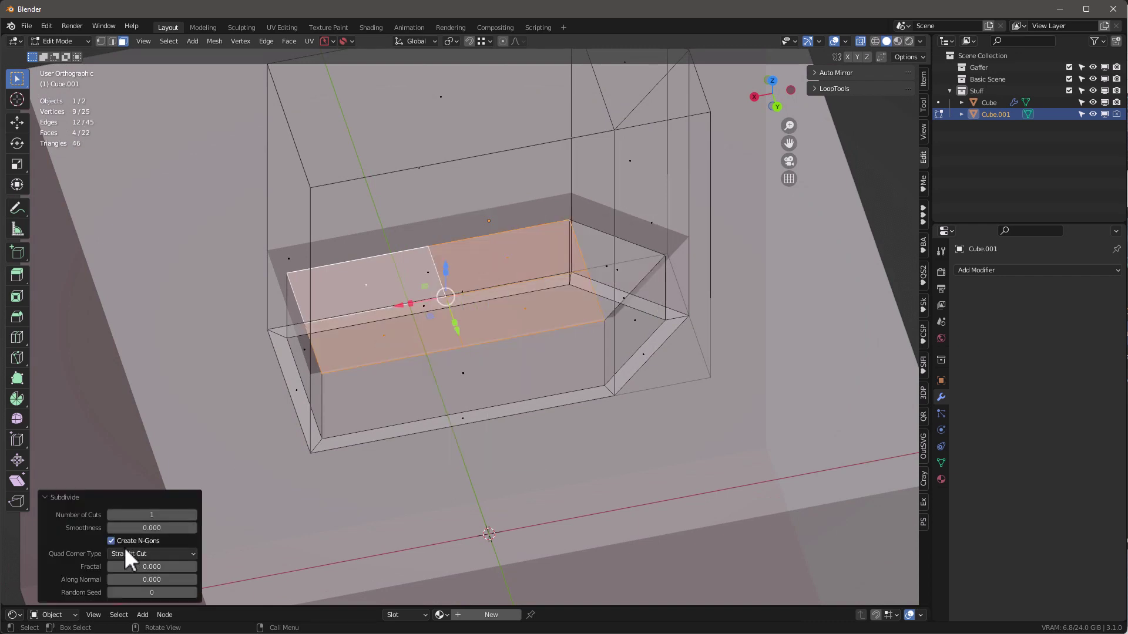
pyautogui.click(192, 515)
pyautogui.click(193, 515)
pyautogui.click(192, 515)
pyautogui.moveTo(409, 320); pyautogui.dragTo(480, 239, button='middle')
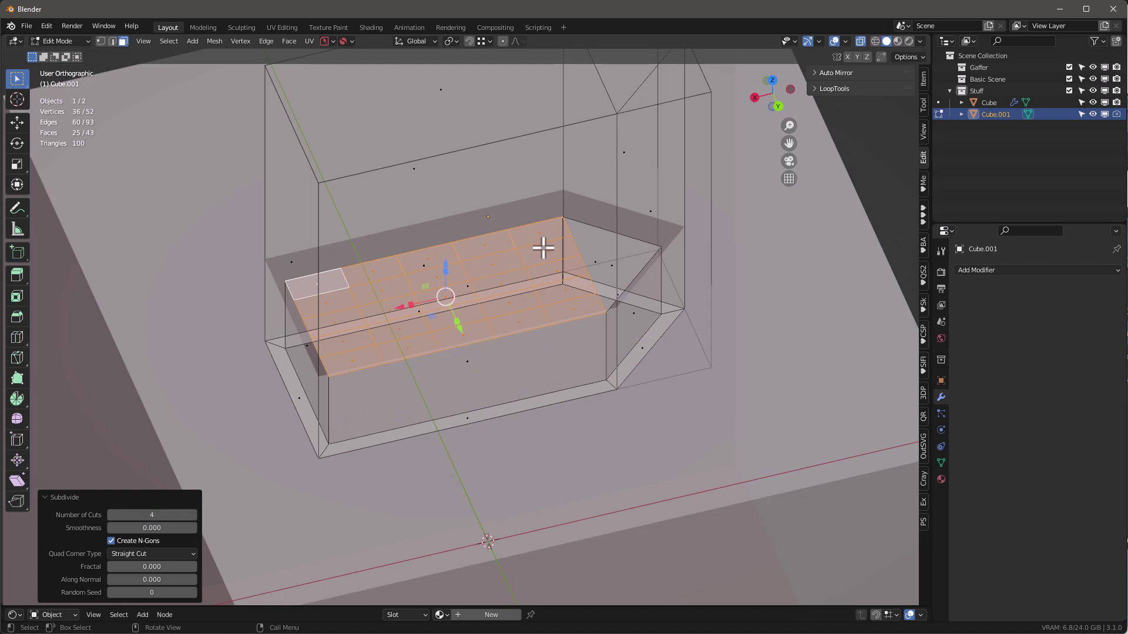
# Step: Inset each grid face individually by about 0.023 m and subdivide the resulting faces with 2 cuts
pyautogui.press('i')
pyautogui.press('i')
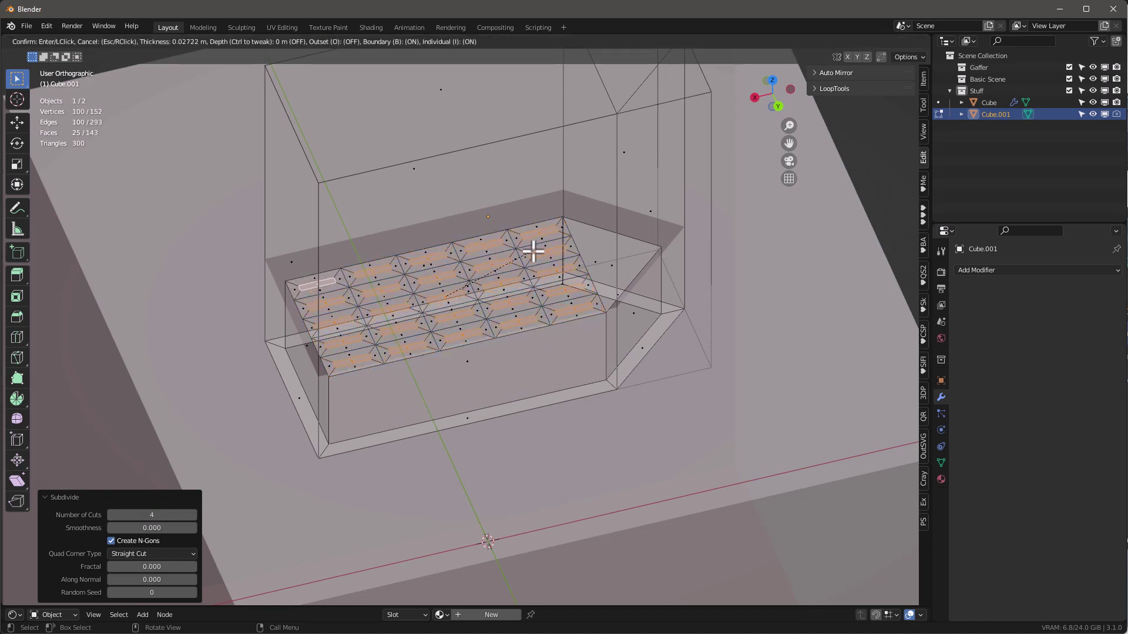
pyautogui.click(534, 252)
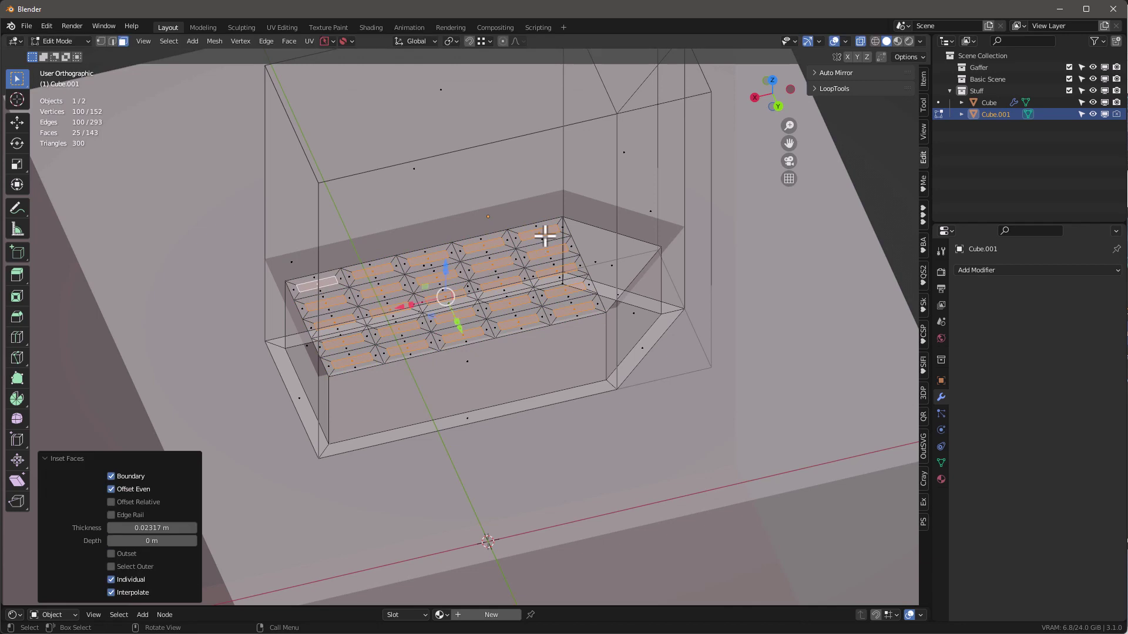
pyautogui.rightClick(542, 231)
pyautogui.click(542, 231)
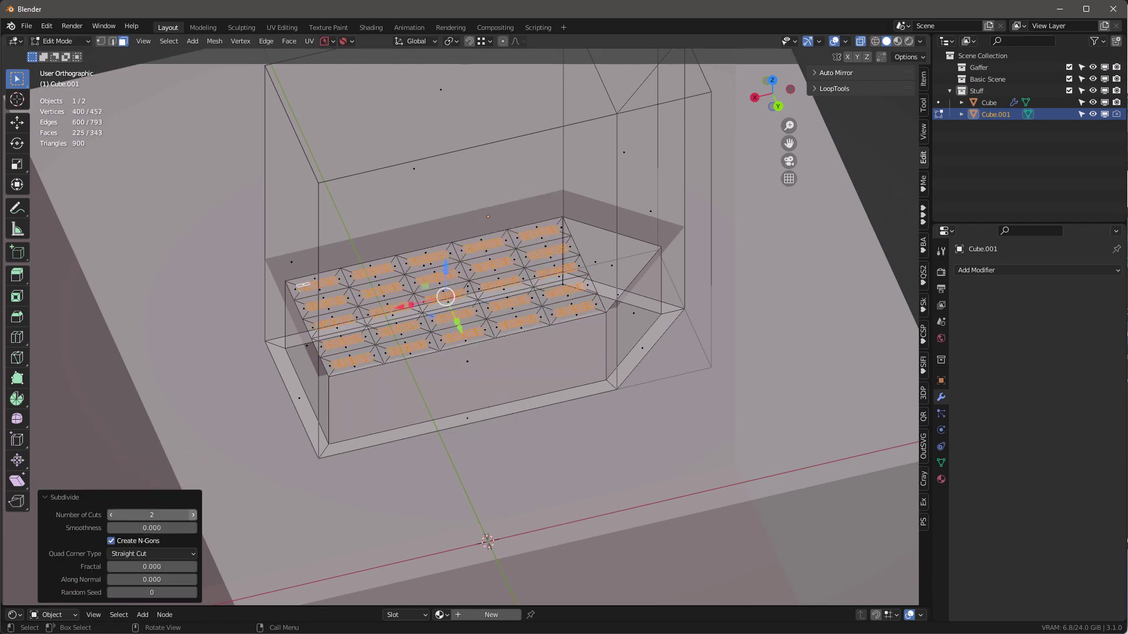
# Step: Check that the LoopTools add-on is enabled, and turn the subdivided patches into circles with LoopTools Circle
pyautogui.click(43, 25)
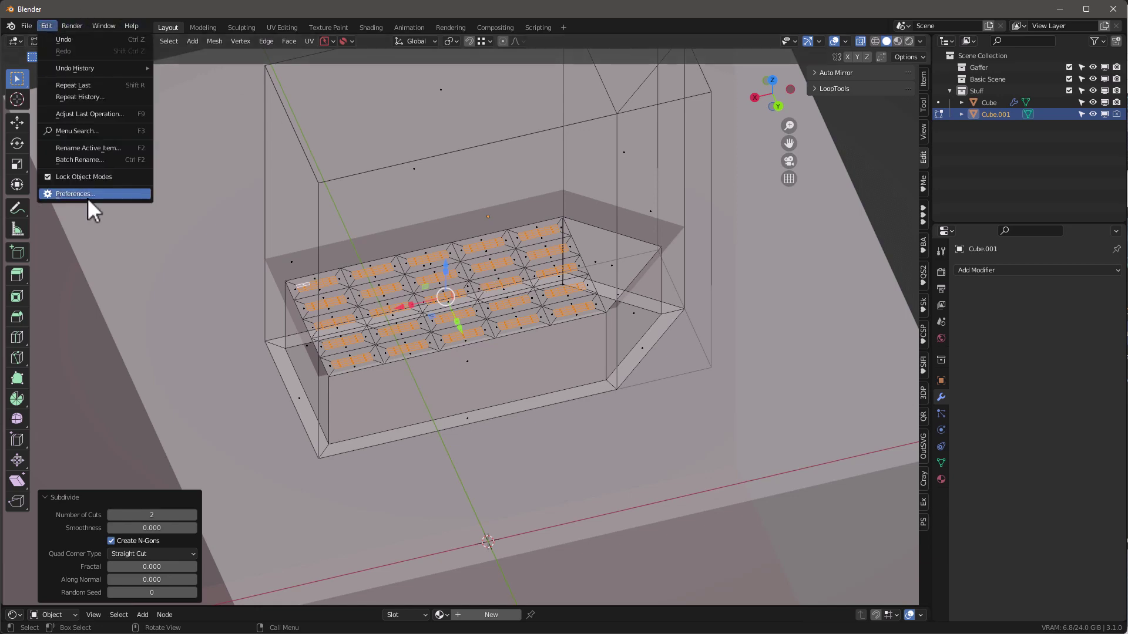
pyautogui.click(86, 196)
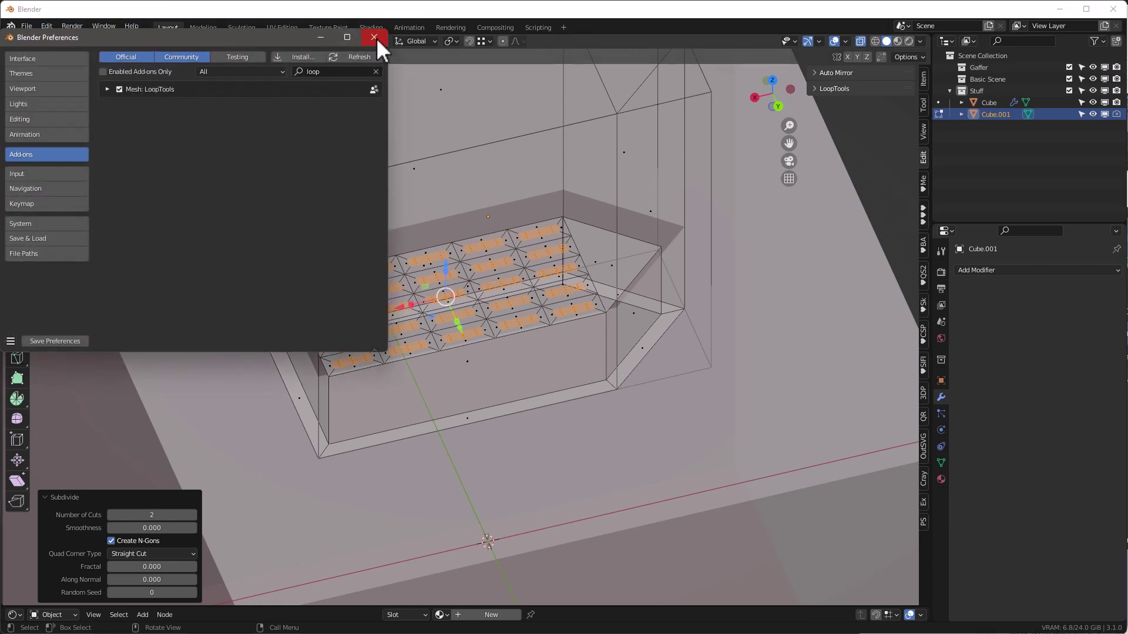
pyautogui.click(374, 37)
pyautogui.rightClick(548, 231)
pyautogui.moveTo(500, 197)
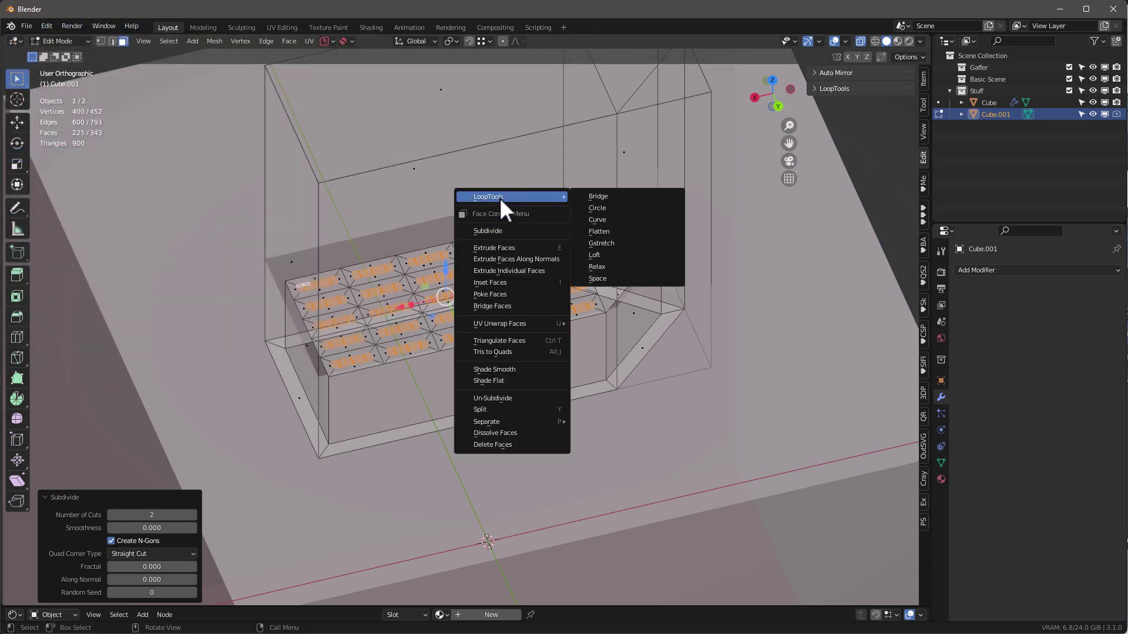
pyautogui.click(605, 208)
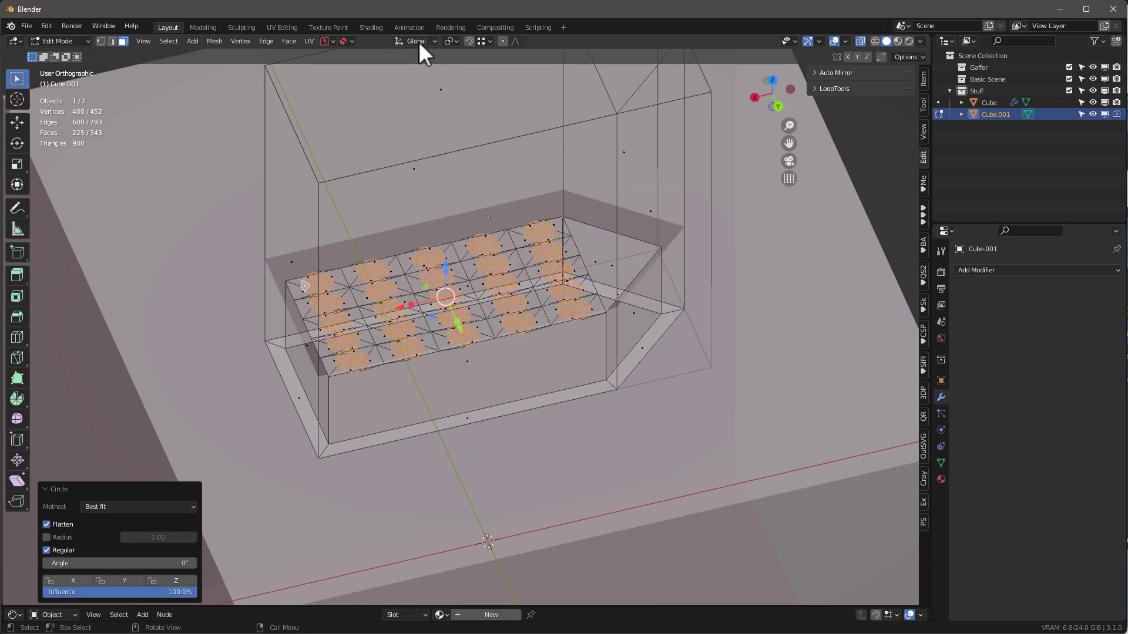
# Step: Scale the circles to about 0.458 around their individual origins and extrude them about 0.057 m inward
pyautogui.click(450, 42)
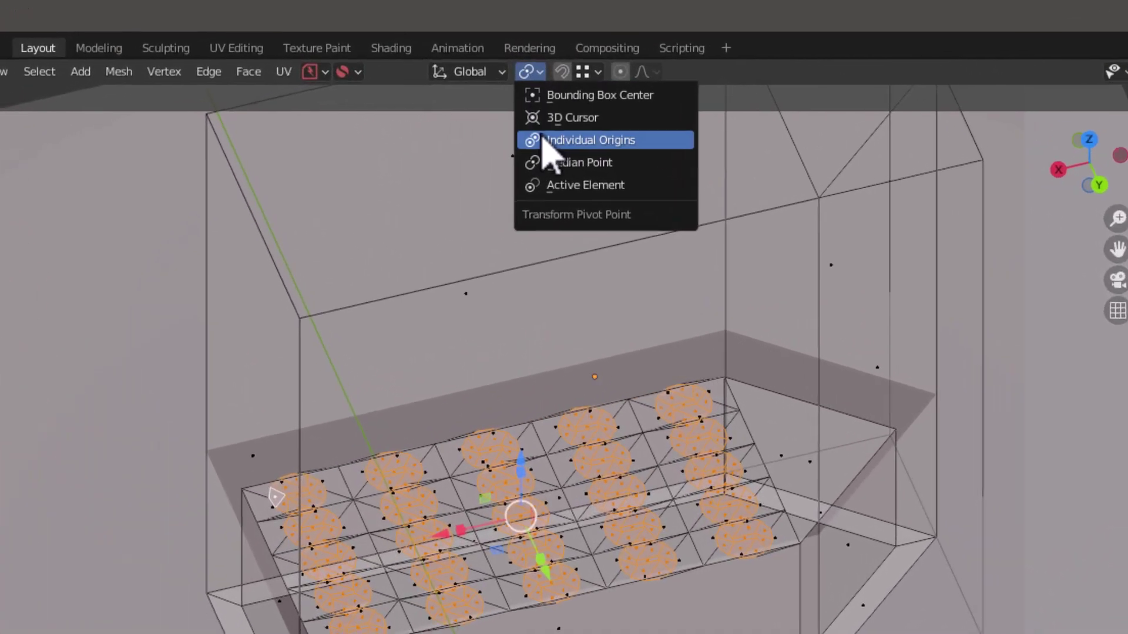
pyautogui.click(542, 140)
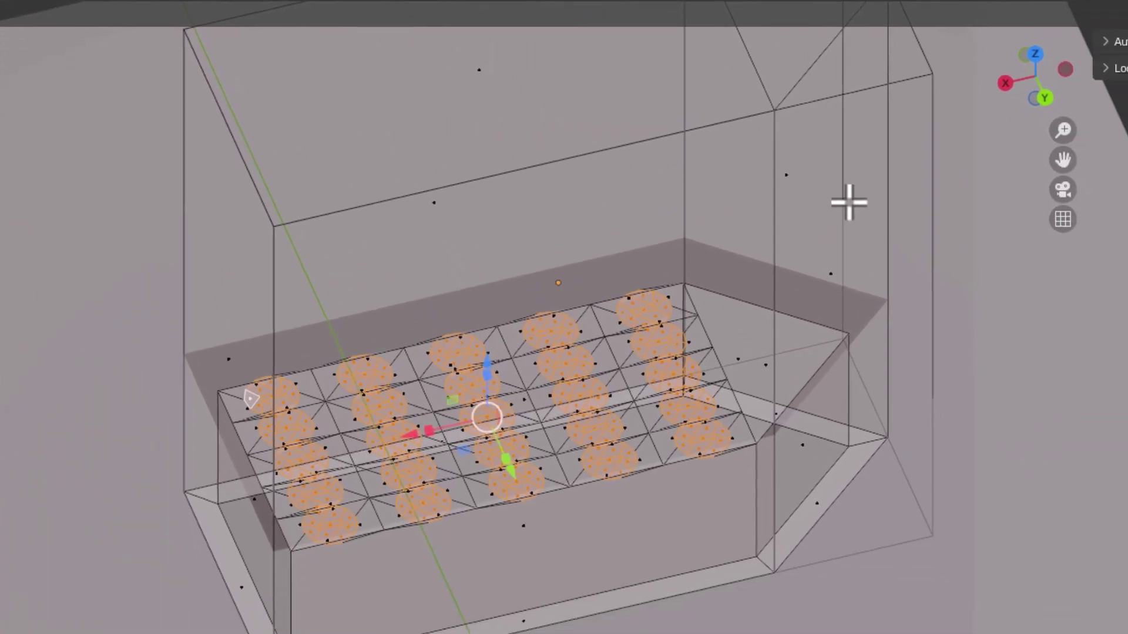
pyautogui.press('s')
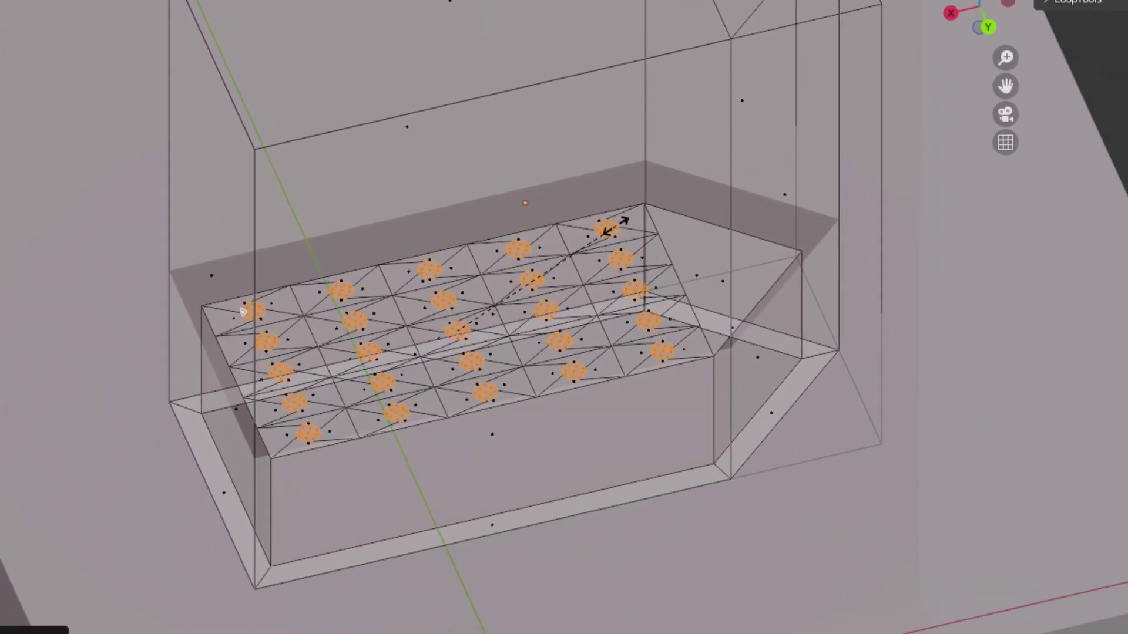
pyautogui.click(609, 228)
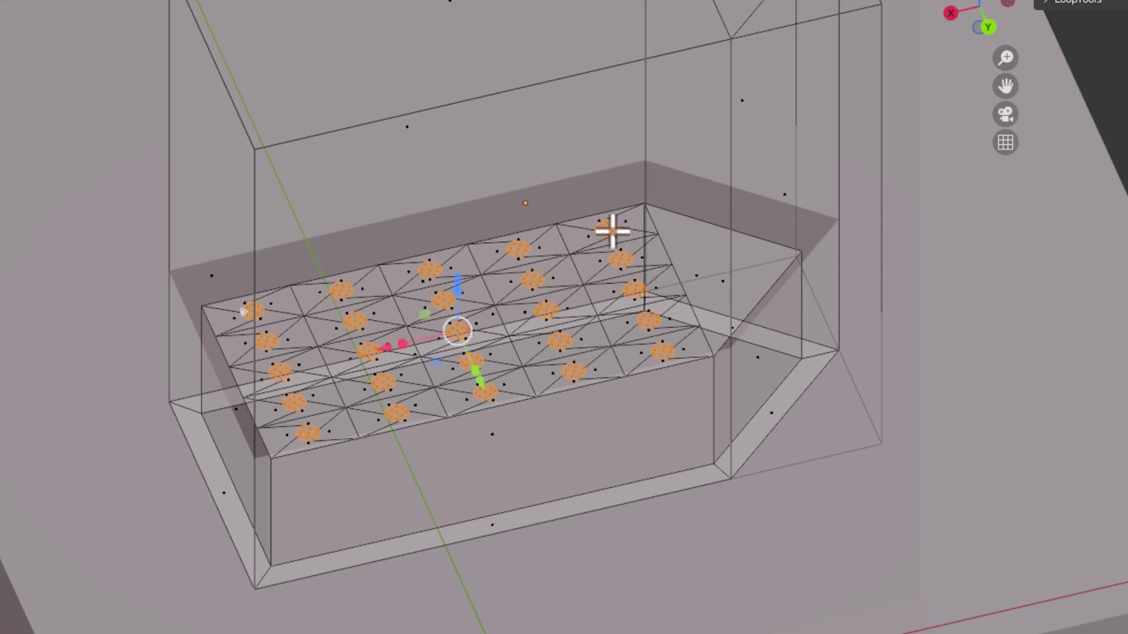
pyautogui.press('e')
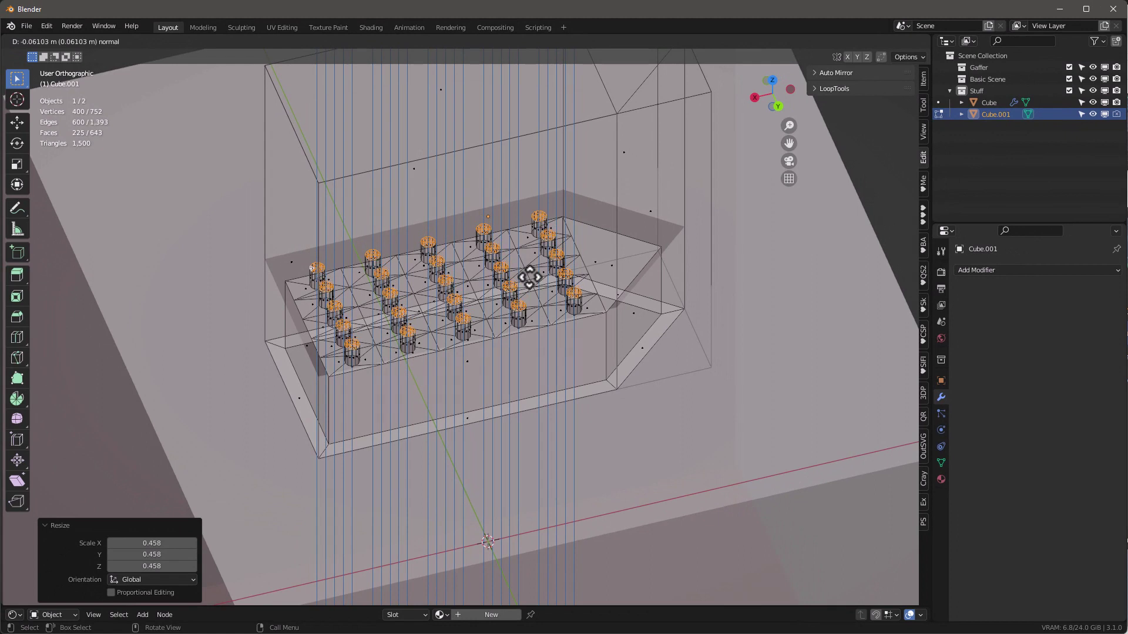
pyautogui.click(529, 276)
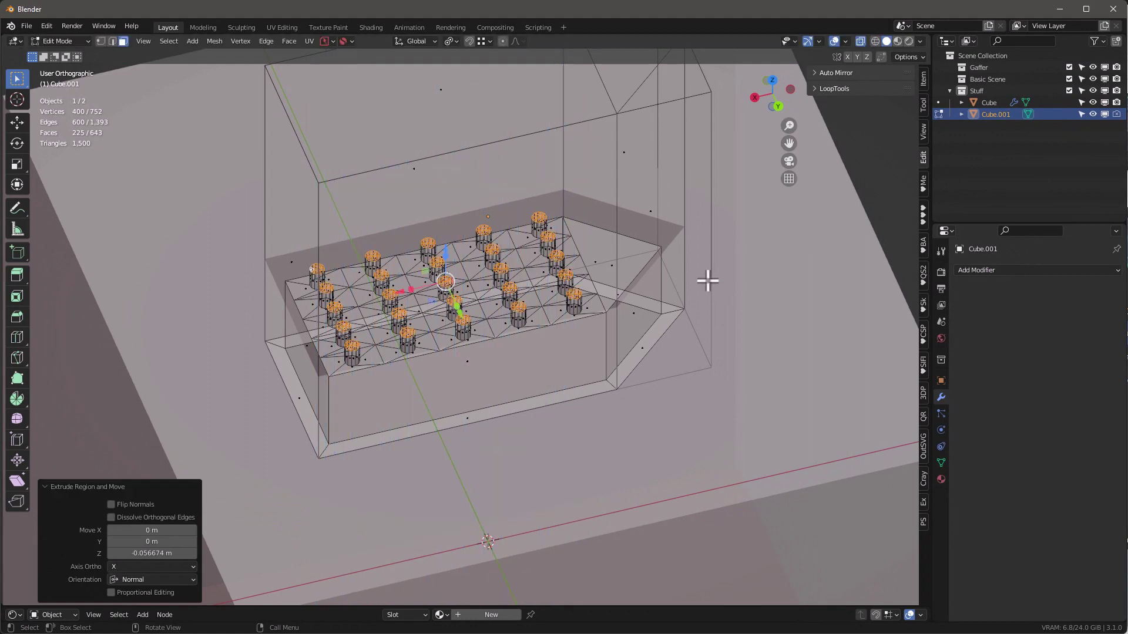
# Step: Clean up the whole cutter mesh with Limited Dissolve and return to Object Mode
pyautogui.press('a')
pyautogui.press('x')
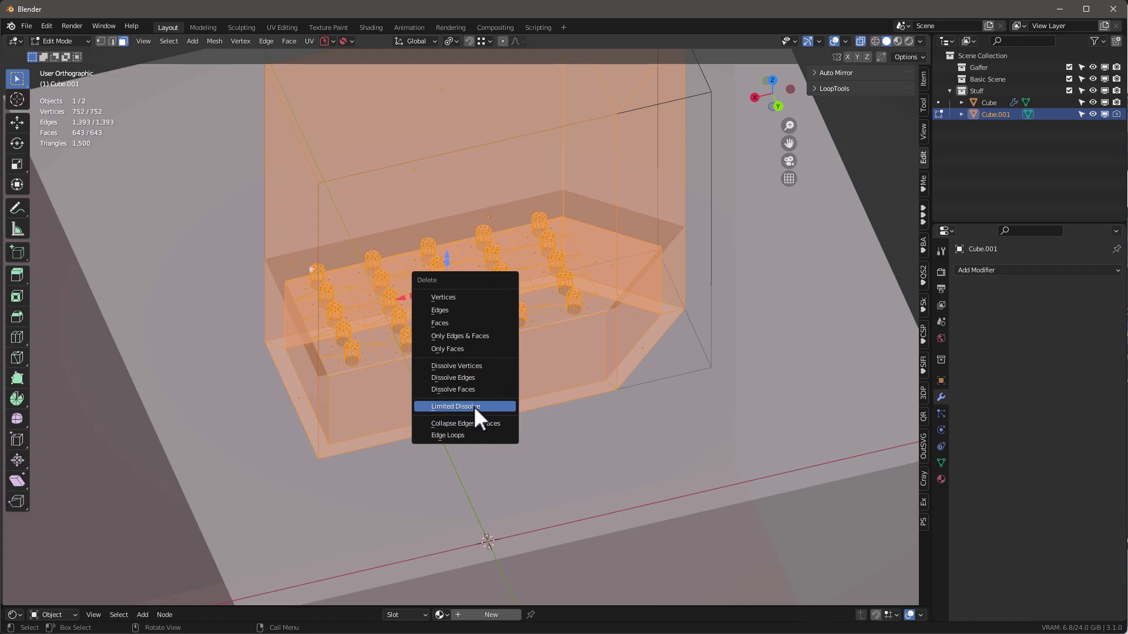
pyautogui.click(473, 406)
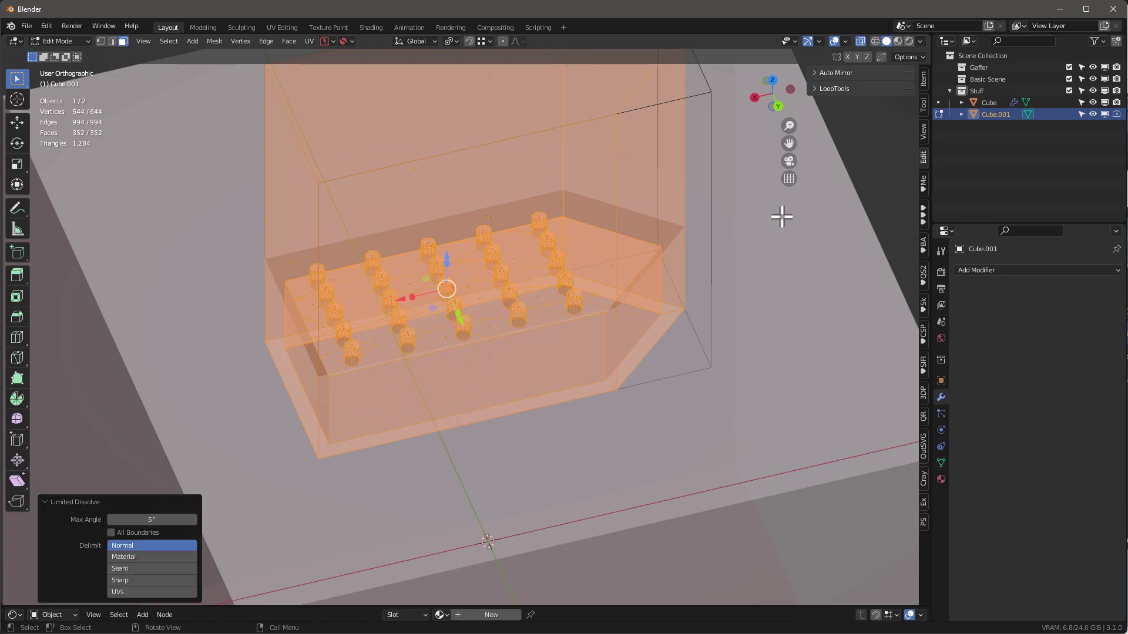
pyautogui.press('Tab')
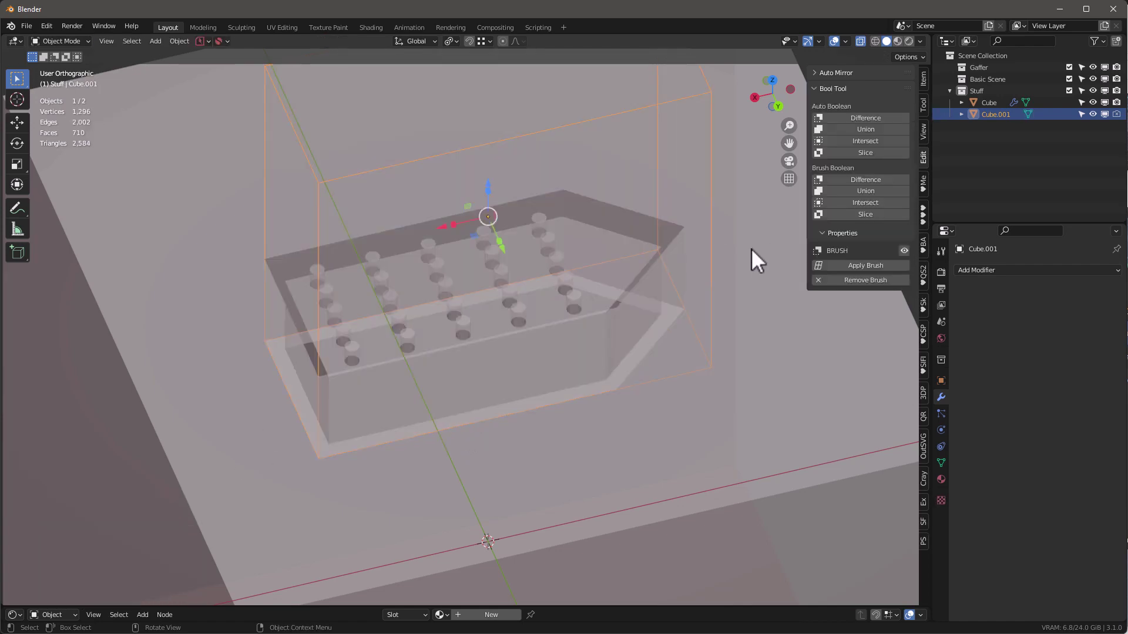
# Step: Turn off X-ray, select the pointed cutter and raise it about 0.018 m along Z
pyautogui.click(710, 278)
pyautogui.click(830, 40)
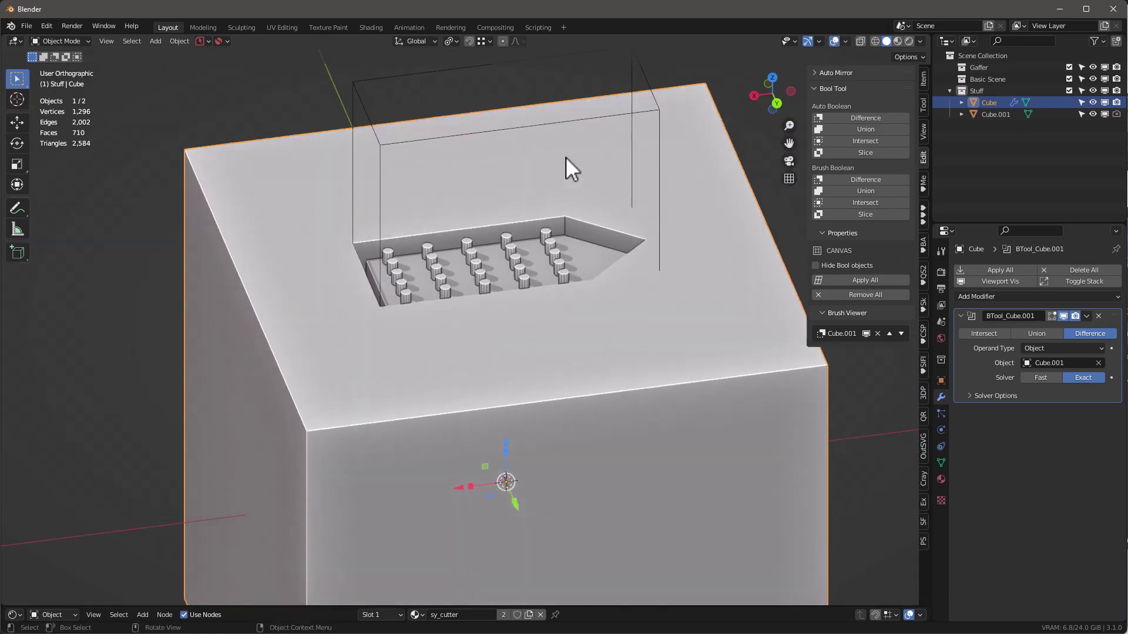
pyautogui.click(558, 122)
pyautogui.moveTo(506, 166)
pyautogui.mouseDown()
pyautogui.moveTo(505, 179)
pyautogui.moveTo(506, 131)
pyautogui.moveTo(508, 191)
pyautogui.moveTo(506, 139)
pyautogui.moveTo(509, 171)
pyautogui.mouseUp()
pyautogui.moveTo(508, 176); pyautogui.dragTo(534, 235, button='middle')
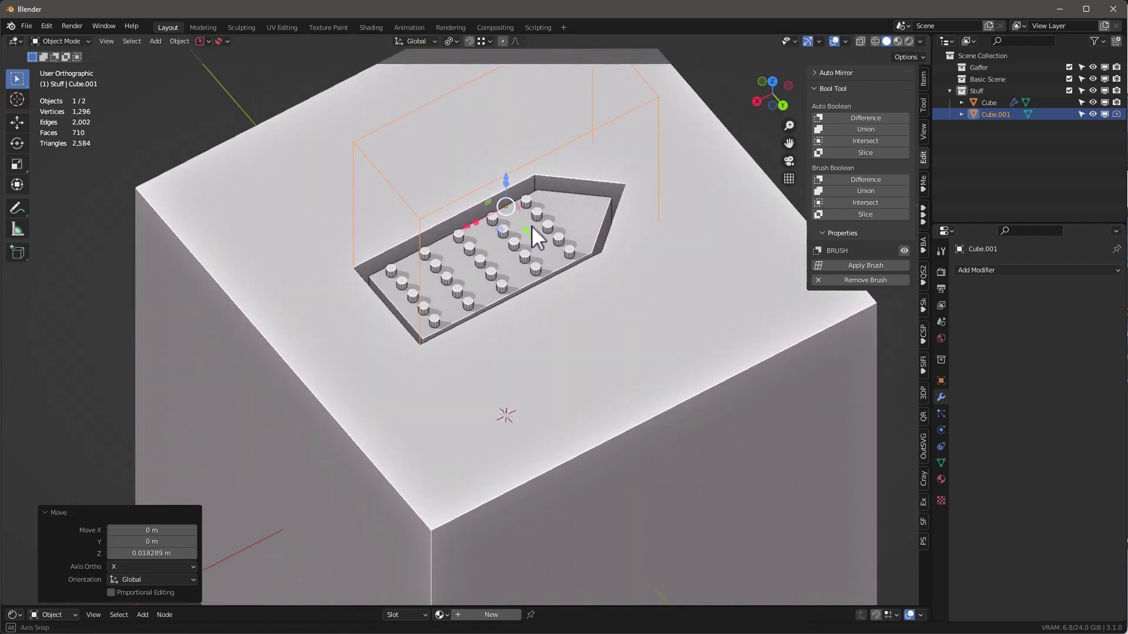
pyautogui.scroll(-4, 530, 211)
pyautogui.scroll(3, 533, 200)
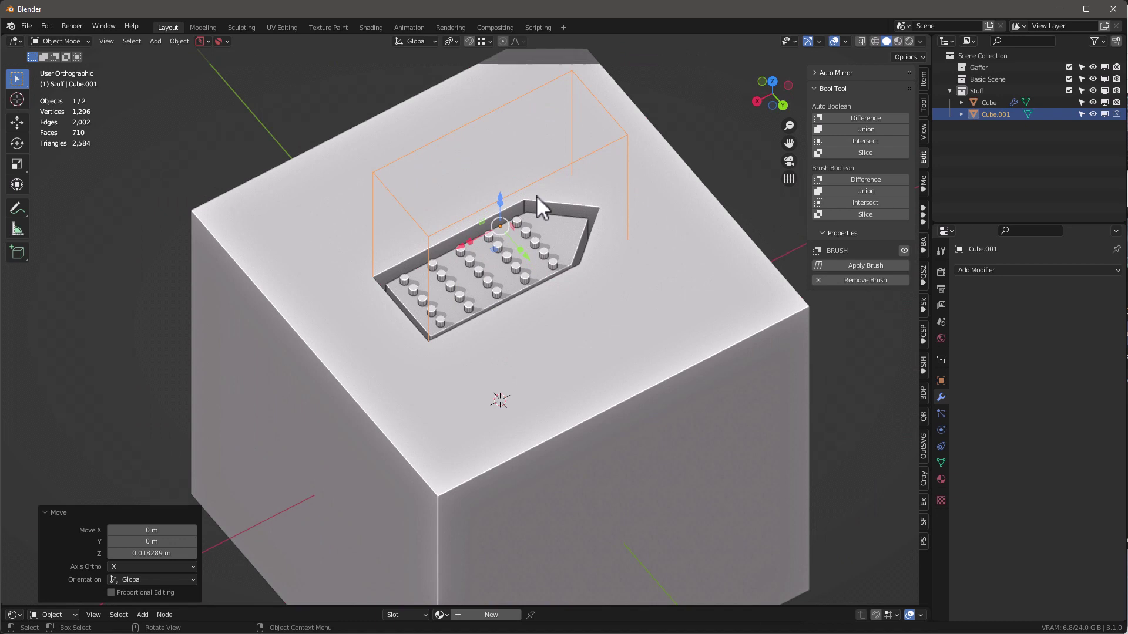
pyautogui.keyDown('shift'); pyautogui.moveTo(587, 348); pyautogui.dragTo(578, 423, button='middle'); pyautogui.keyUp('shift')
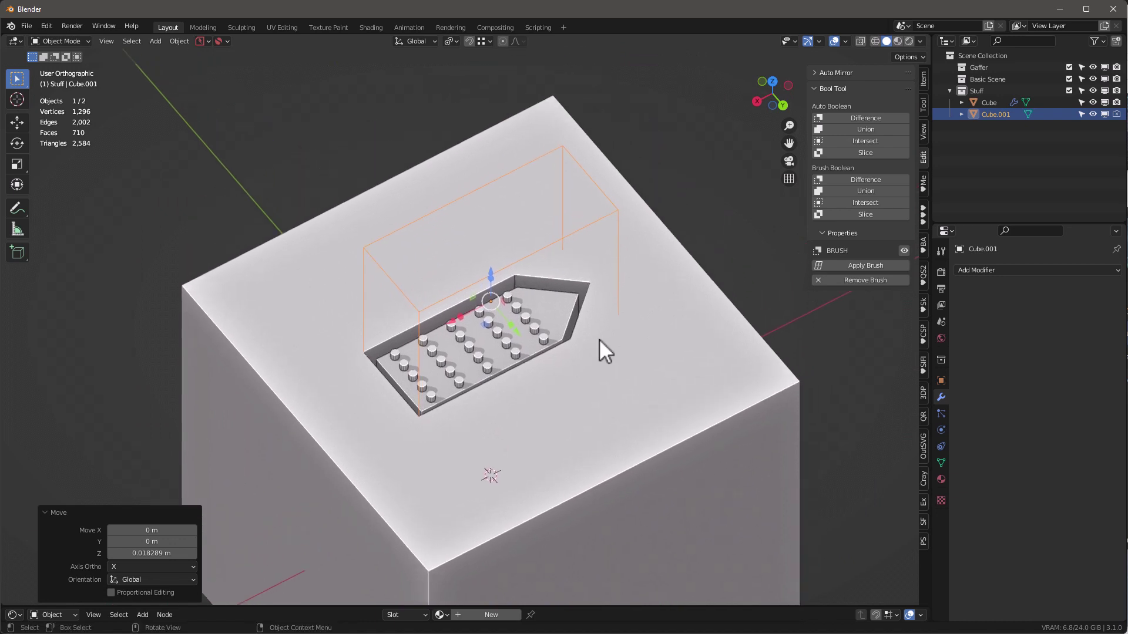
pyautogui.moveTo(594, 347); pyautogui.dragTo(574, 378, button='middle')
pyautogui.scroll(-3, 573, 341)
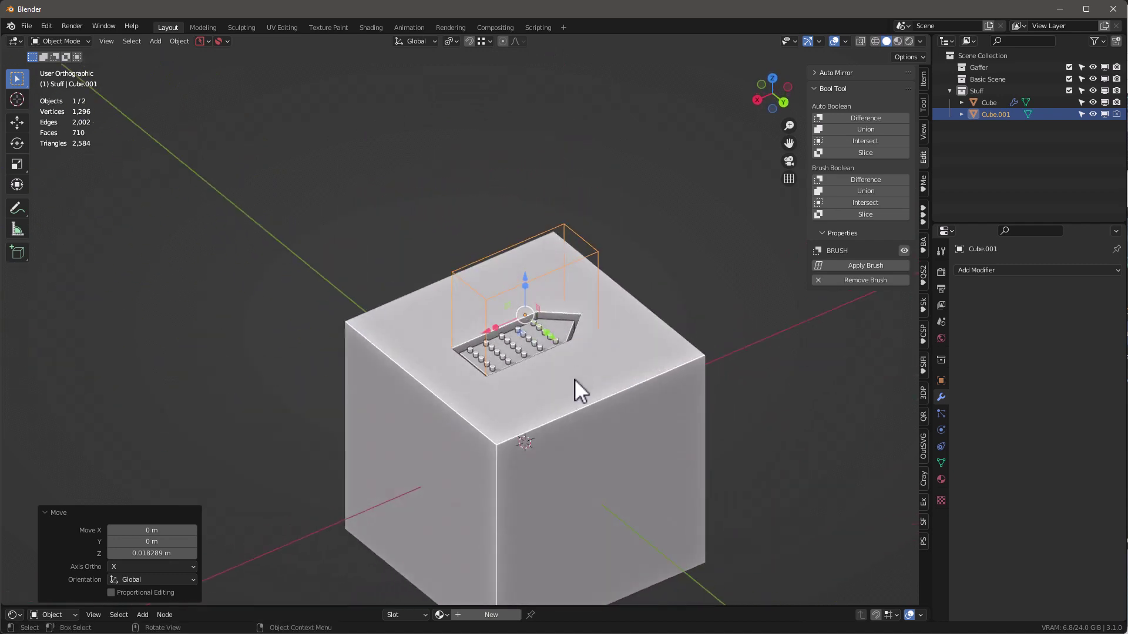
# Step: Select the cube, rename it pirelli-arrow, and return to Object Mode
pyautogui.scroll(2, 569, 389)
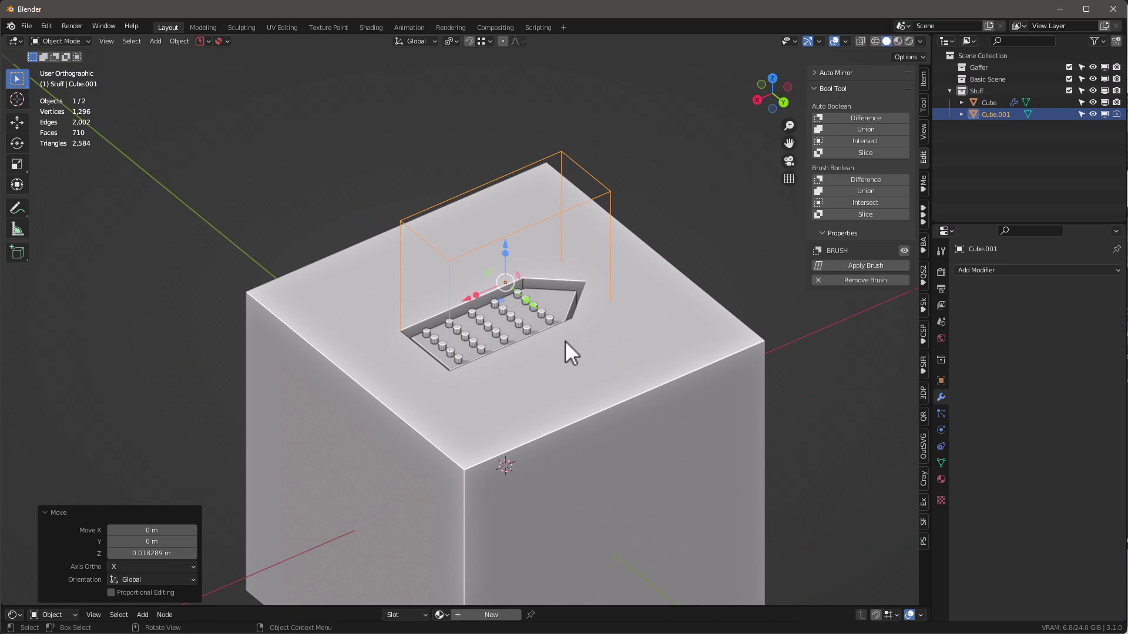
pyautogui.moveTo(593, 363); pyautogui.dragTo(580, 301, button='middle')
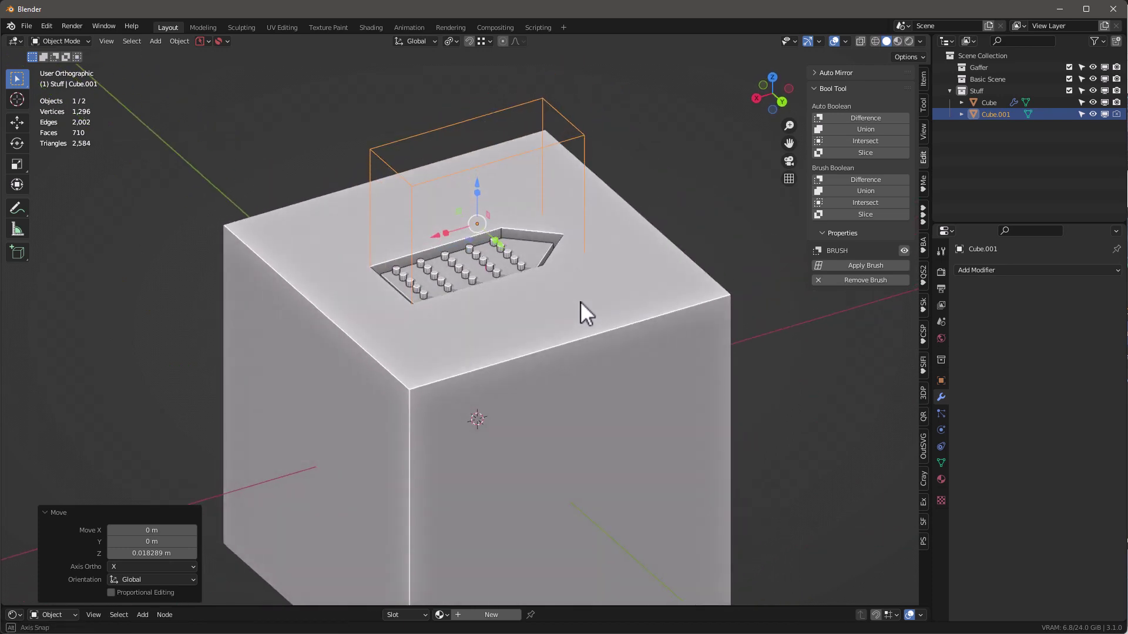
pyautogui.click(580, 301)
pyautogui.press('Tab')
pyautogui.doubleClick(995, 103)
pyautogui.write('Trelli')
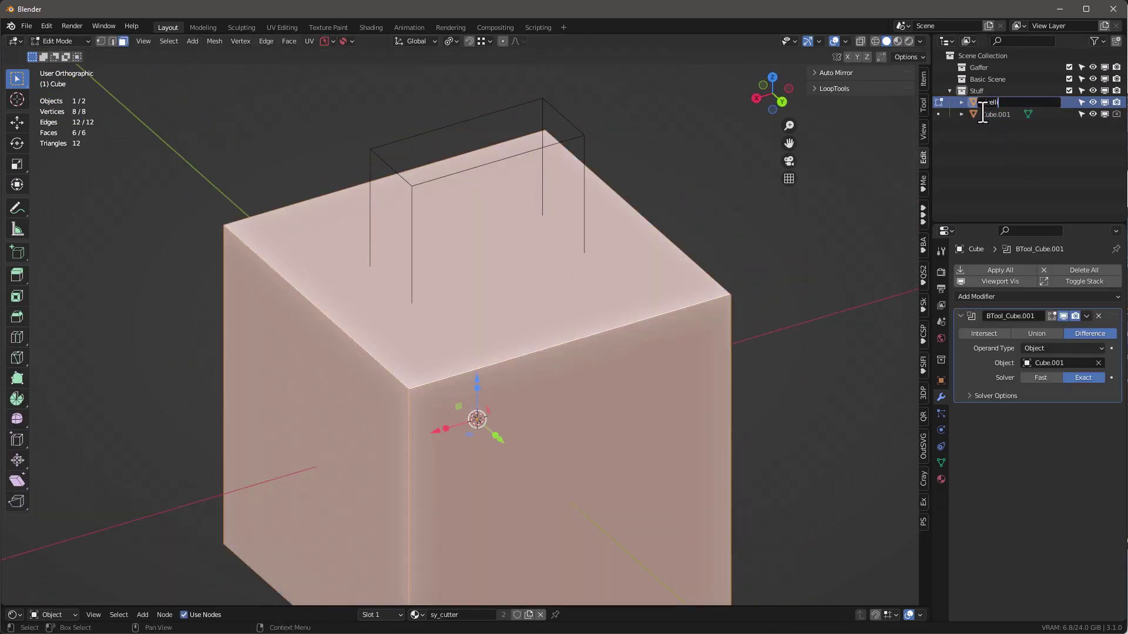
pyautogui.write('ow')
pyautogui.press('Return')
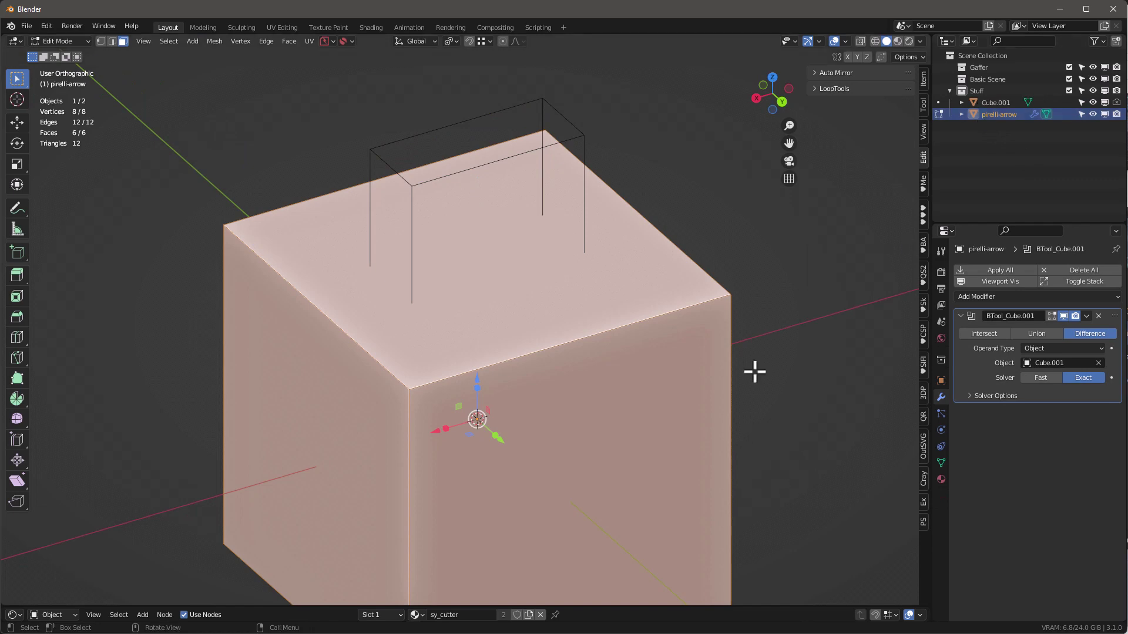
pyautogui.press('Tab')
# Step: Apply the boolean modifier on pirelli-arrow and delete the Cube.001 cutter object
pyautogui.scroll(-3, 693, 359)
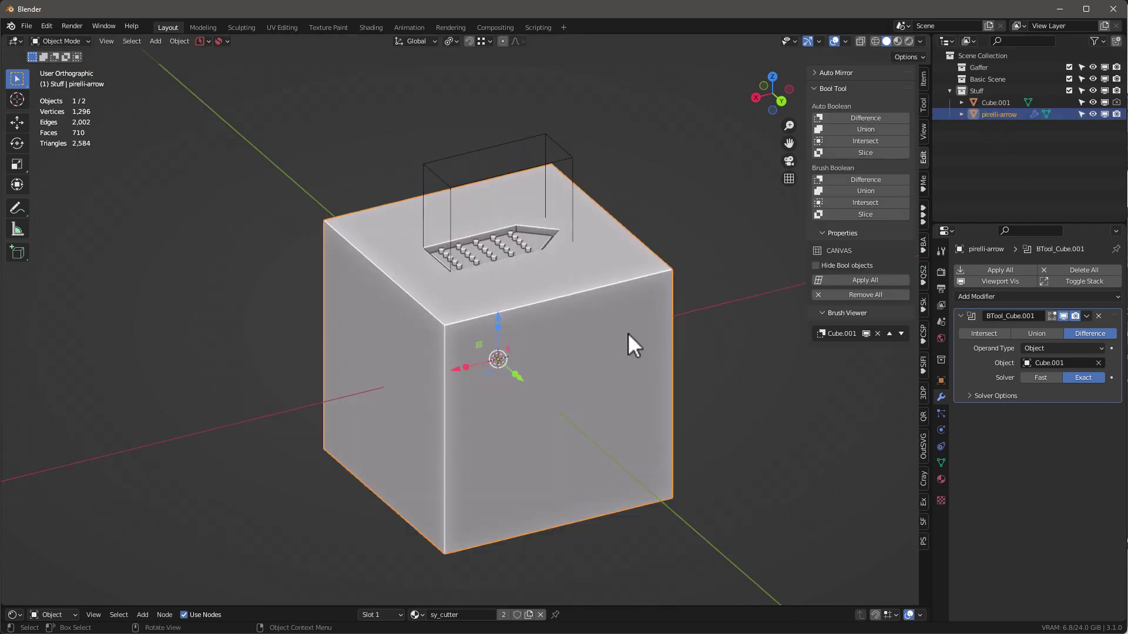
pyautogui.click(989, 268)
pyautogui.moveTo(554, 326); pyautogui.dragTo(548, 346, button='middle')
pyautogui.click(526, 191)
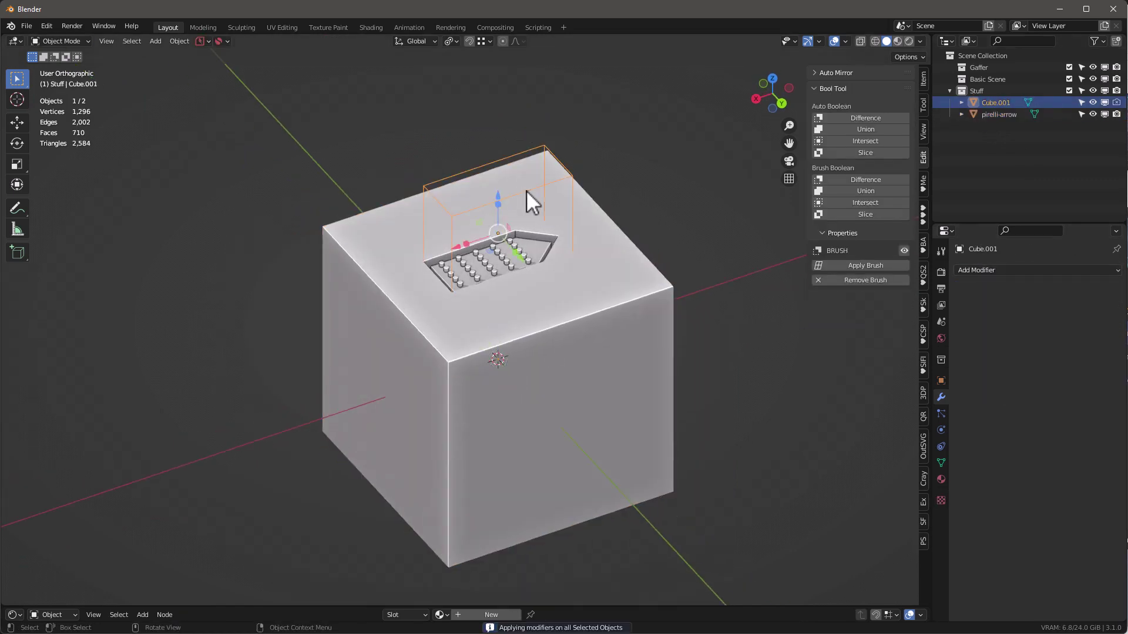
pyautogui.press('x')
pyautogui.click(526, 190)
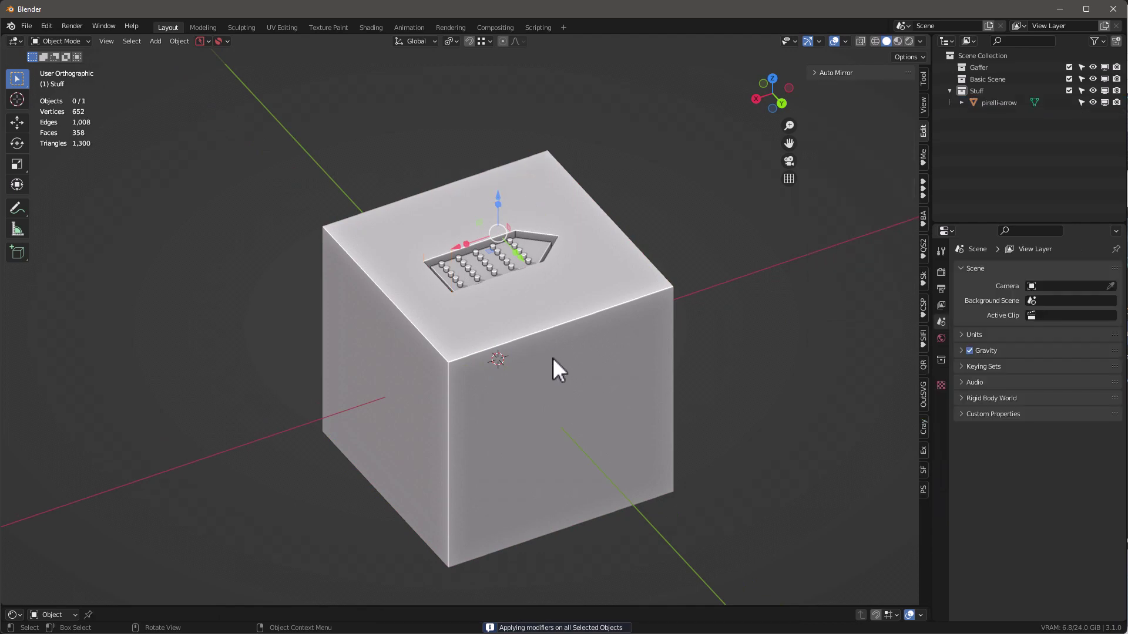
# Step: In Edit Mode, select the cube's bottom face, grow the selection to the outer walls, and delete the selected vertices
pyautogui.click(552, 359)
pyautogui.press('Tab')
pyautogui.moveTo(556, 360)
pyautogui.mouseDown(button='middle')
pyautogui.moveTo(568, 339)
pyautogui.moveTo(541, 370)
pyautogui.mouseUp(button='middle')
pyautogui.click(529, 382)
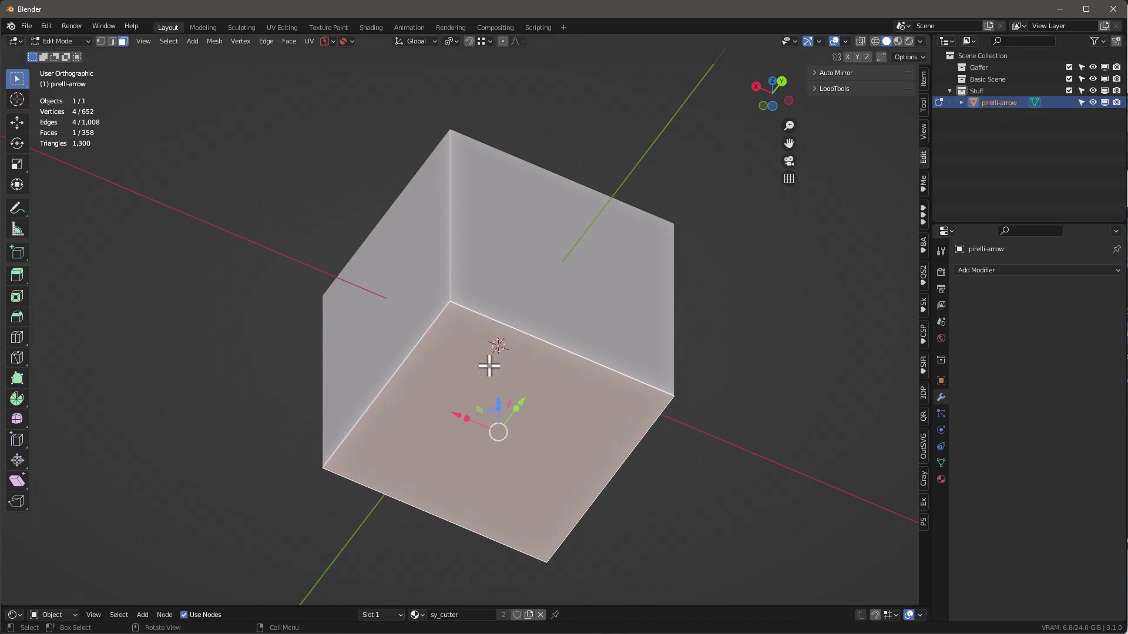
pyautogui.press('ctrl+KP_Add')
pyautogui.moveTo(466, 219); pyautogui.dragTo(448, 347, button='middle')
pyautogui.press('x')
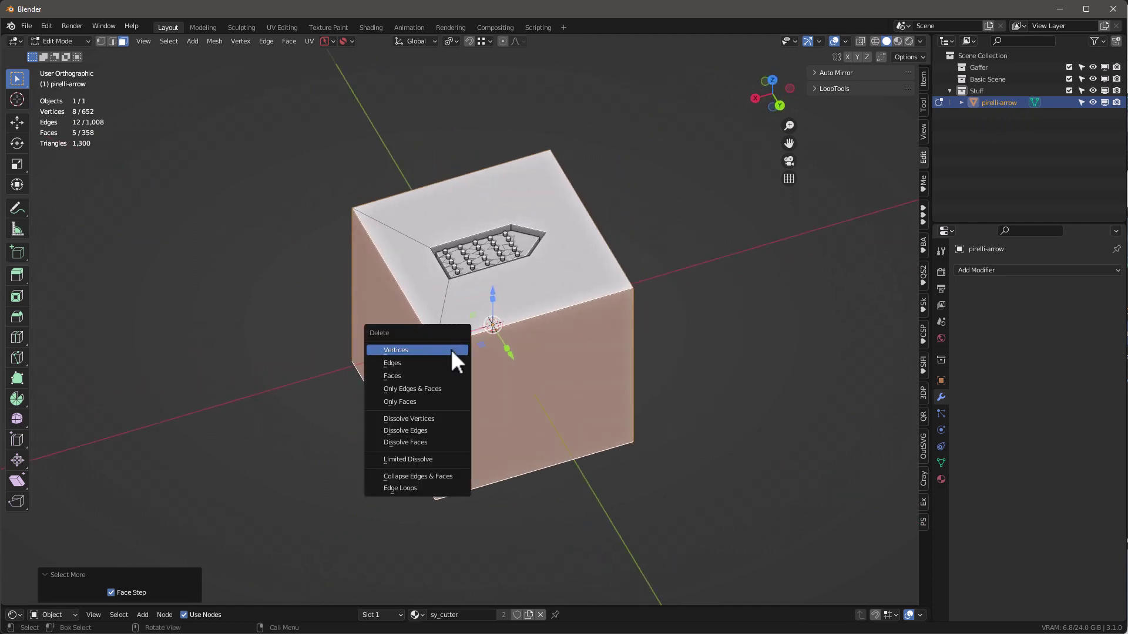
pyautogui.click(451, 351)
# Step: Select the boundary loop of the open pocket mesh, fill it with a face, and raise that face about 0.268 m along Z
pyautogui.scroll(5, 483, 258)
pyautogui.moveTo(485, 268); pyautogui.dragTo(469, 270, button='middle')
pyautogui.press('a')
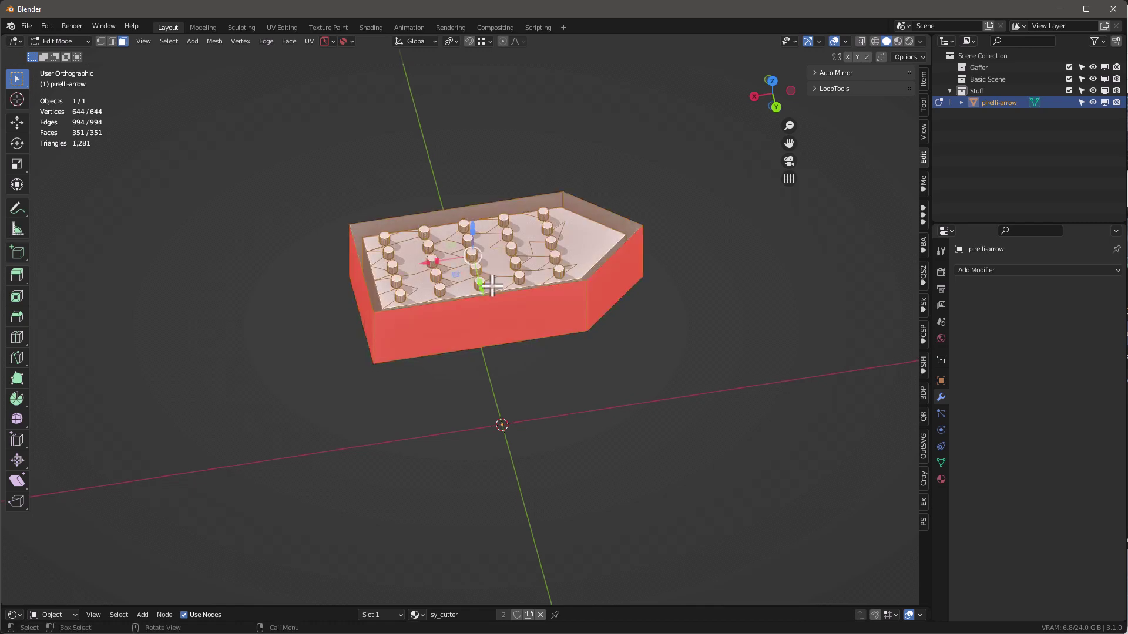
pyautogui.click(170, 42)
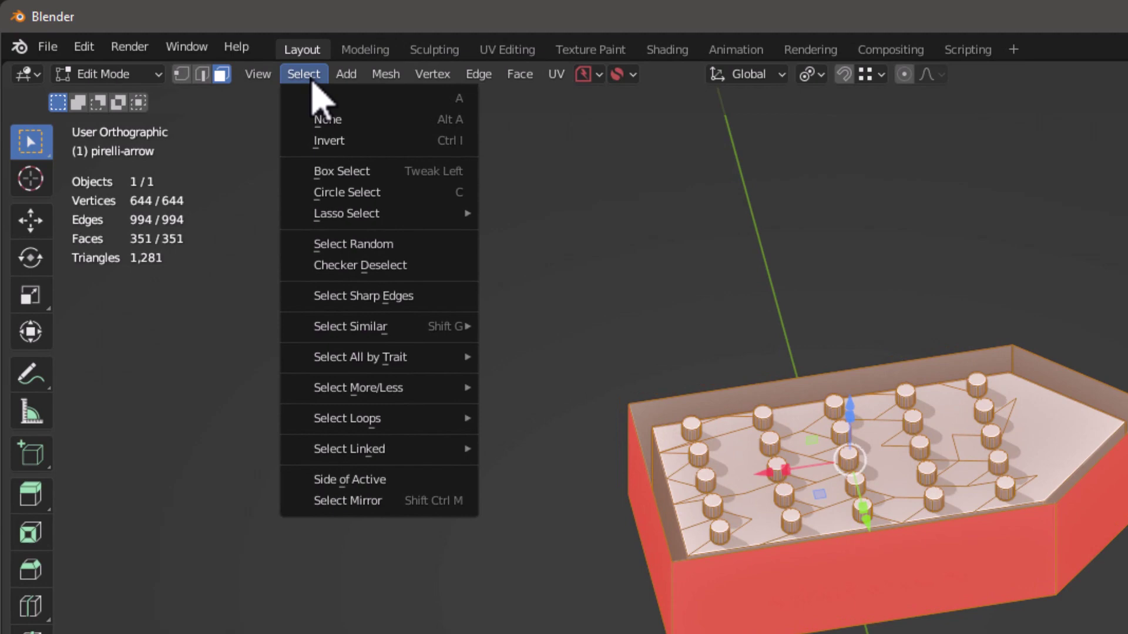
pyautogui.moveTo(417, 423)
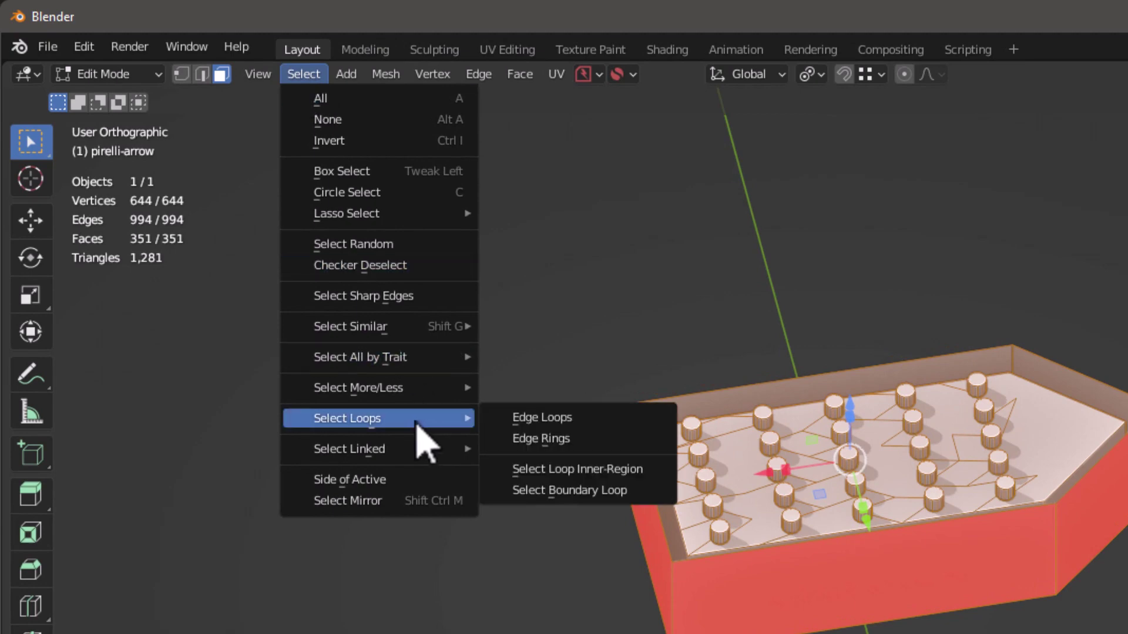
pyautogui.click(552, 488)
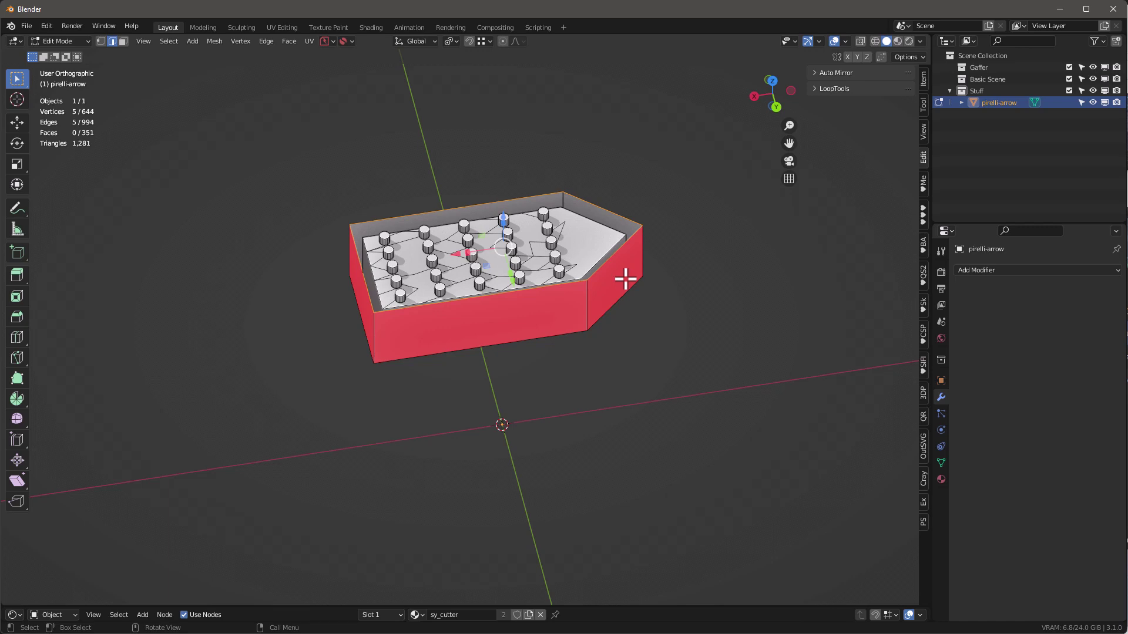
pyautogui.press('f')
pyautogui.moveTo(505, 216); pyautogui.dragTo(505, 168)
# Step: Select the whole mesh, recalculate its normals to the outside, and return to Object Mode
pyautogui.press('q')
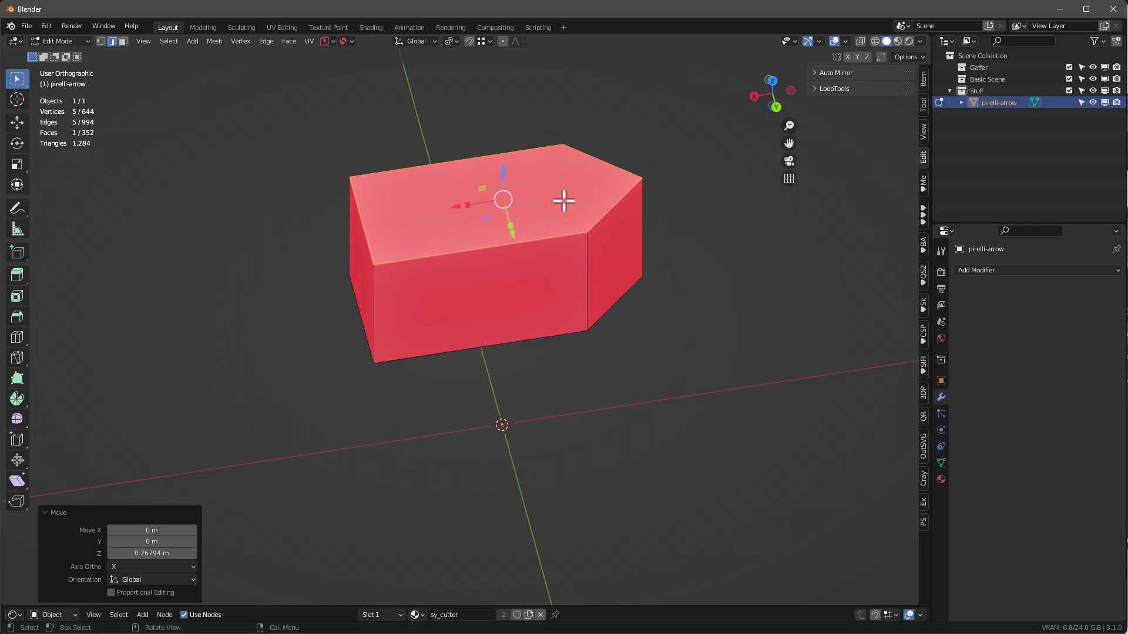
pyautogui.press('a')
pyautogui.click(214, 41)
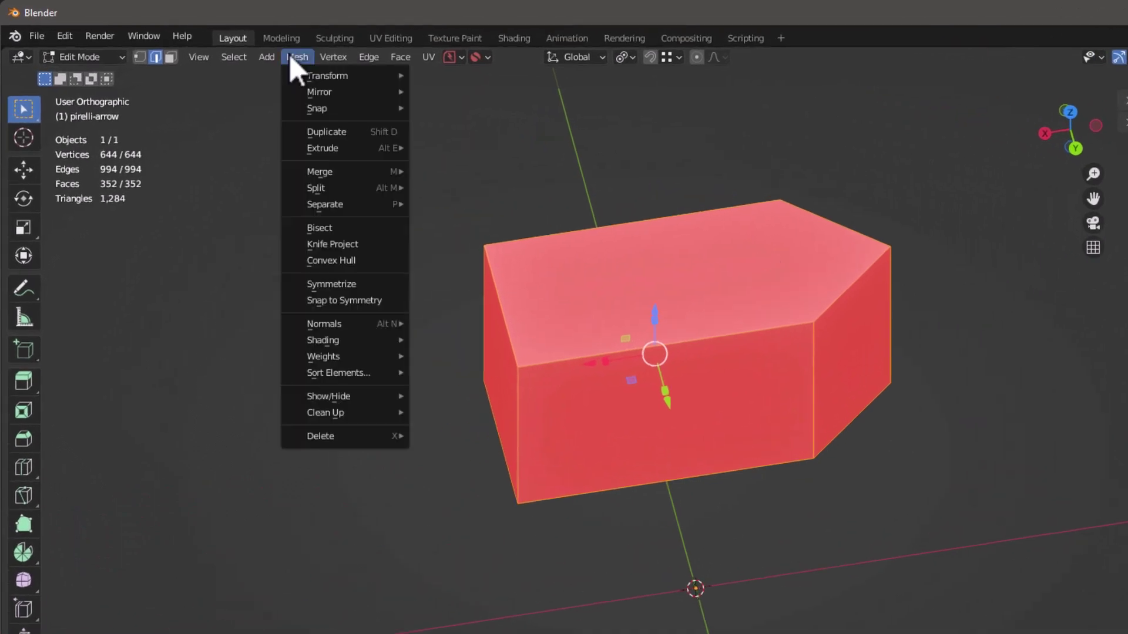
pyautogui.click(211, 40)
pyautogui.click(211, 41)
pyautogui.moveTo(372, 360)
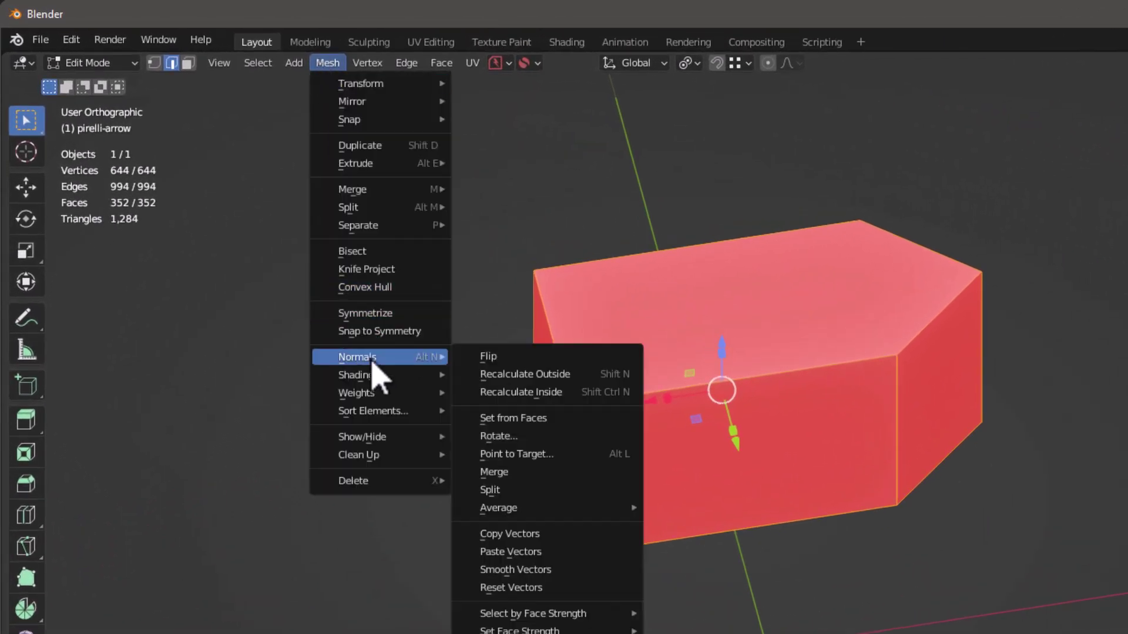
pyautogui.click(487, 374)
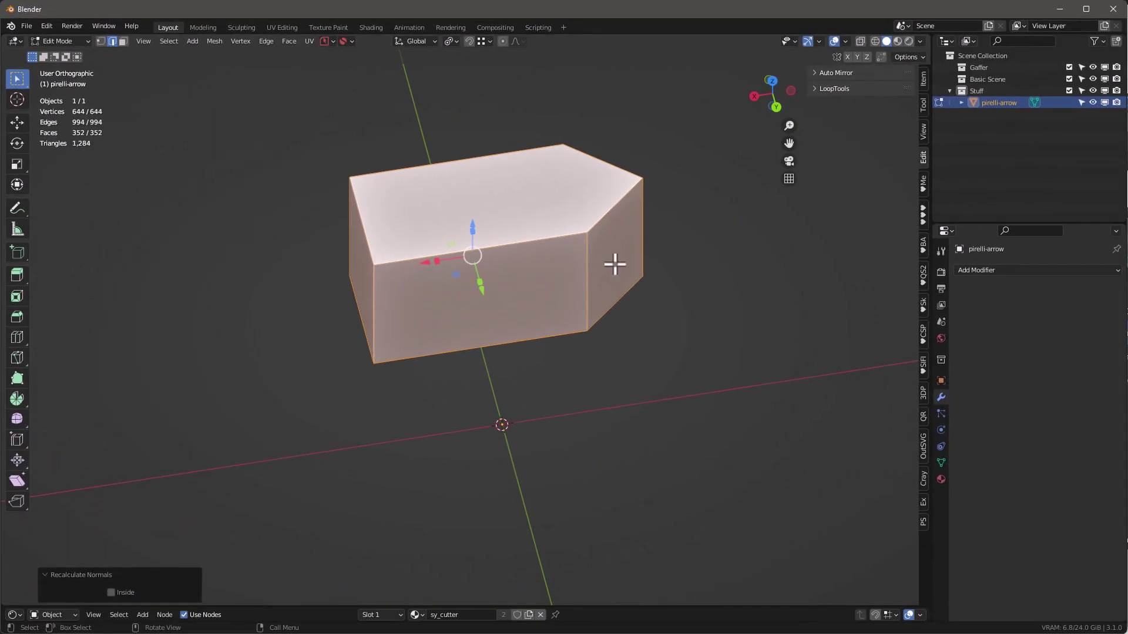
pyautogui.keyDown('shift'); pyautogui.moveTo(615, 264); pyautogui.dragTo(569, 270, button='middle'); pyautogui.keyUp('shift')
pyautogui.press('Tab')
# Step: Restrict transforms to origins only and raise the pirelli-arrow origin about 0.867 m along Z
pyautogui.scroll(-3, 541, 285)
pyautogui.scroll(2, 585, 288)
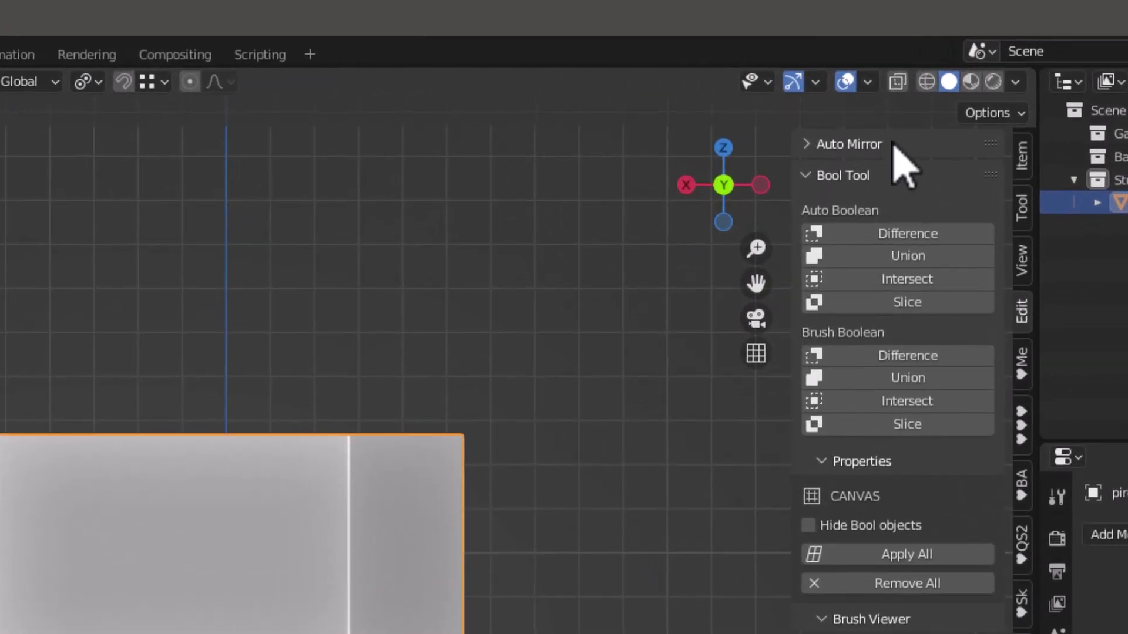
pyautogui.click(914, 57)
pyautogui.click(982, 184)
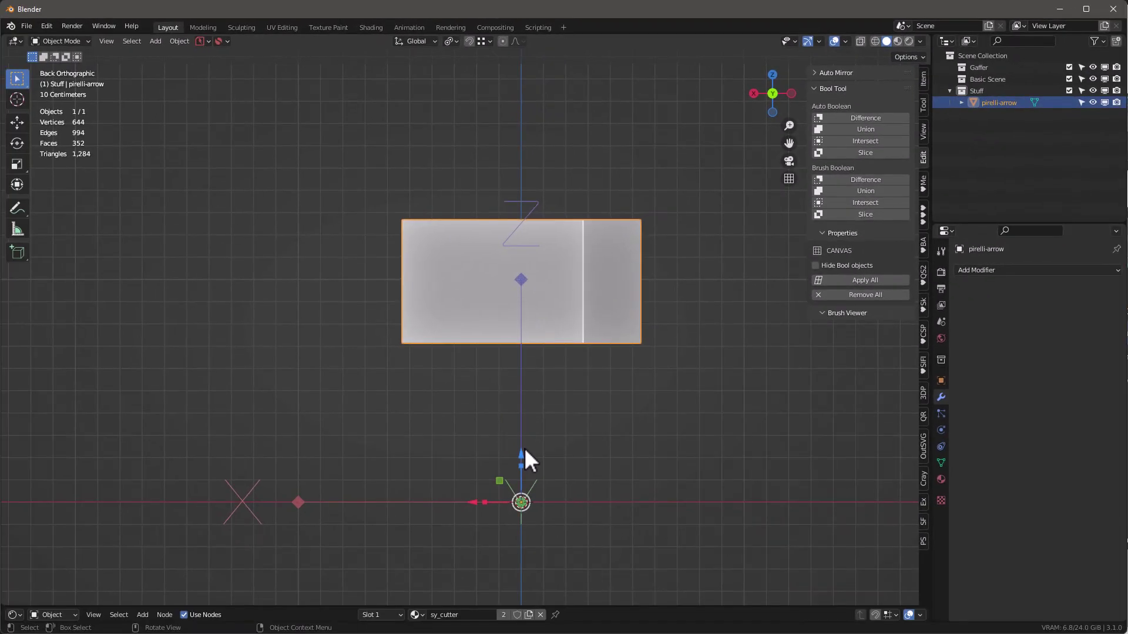
pyautogui.moveTo(521, 455); pyautogui.dragTo(541, 256)
# Step: In wireframe shading, raise the origin about 0.141 m more towards the stud level, and turn off origins-only transforms
pyautogui.hotkey('shift', 'z')
pyautogui.scroll(5, 475, 276)
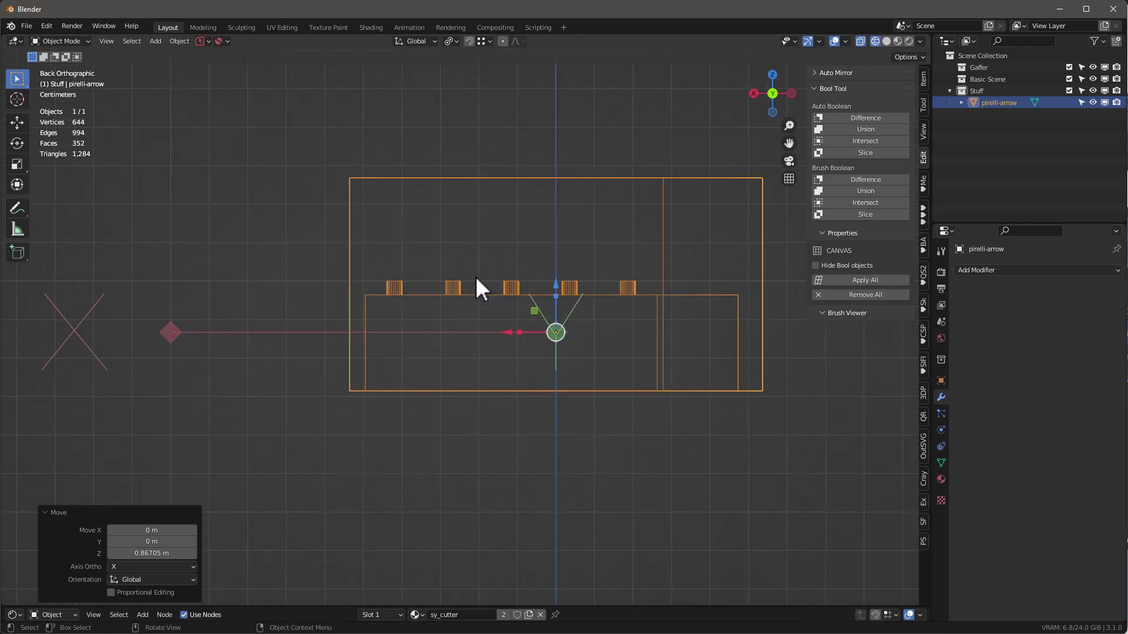
pyautogui.moveTo(592, 308); pyautogui.dragTo(591, 223)
pyautogui.scroll(-5, 420, 383)
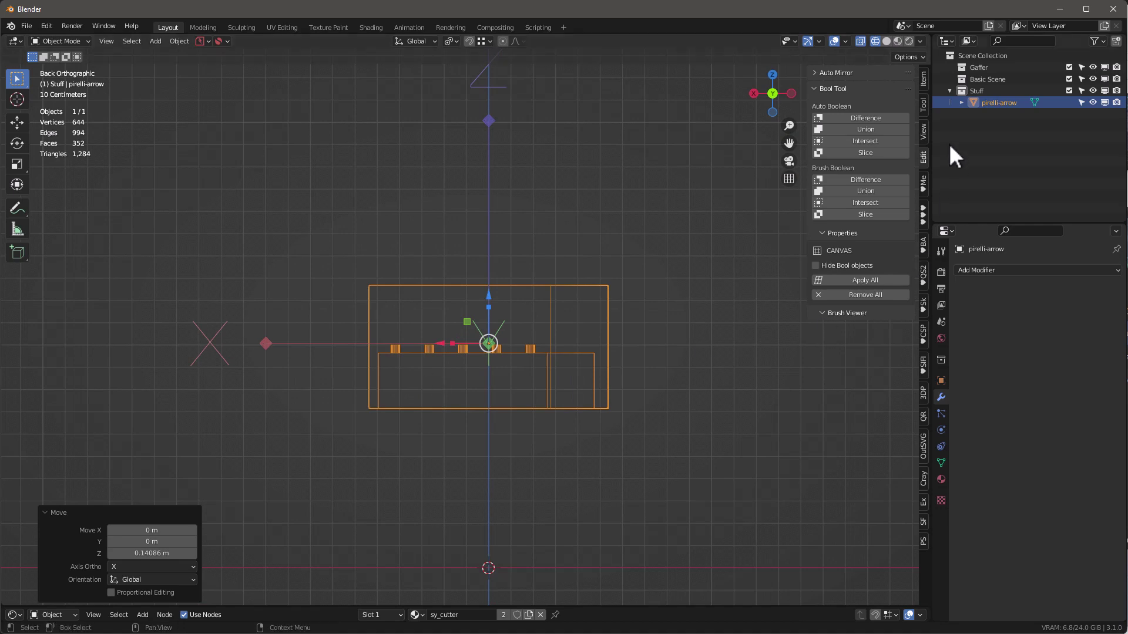
pyautogui.click(906, 57)
pyautogui.click(902, 93)
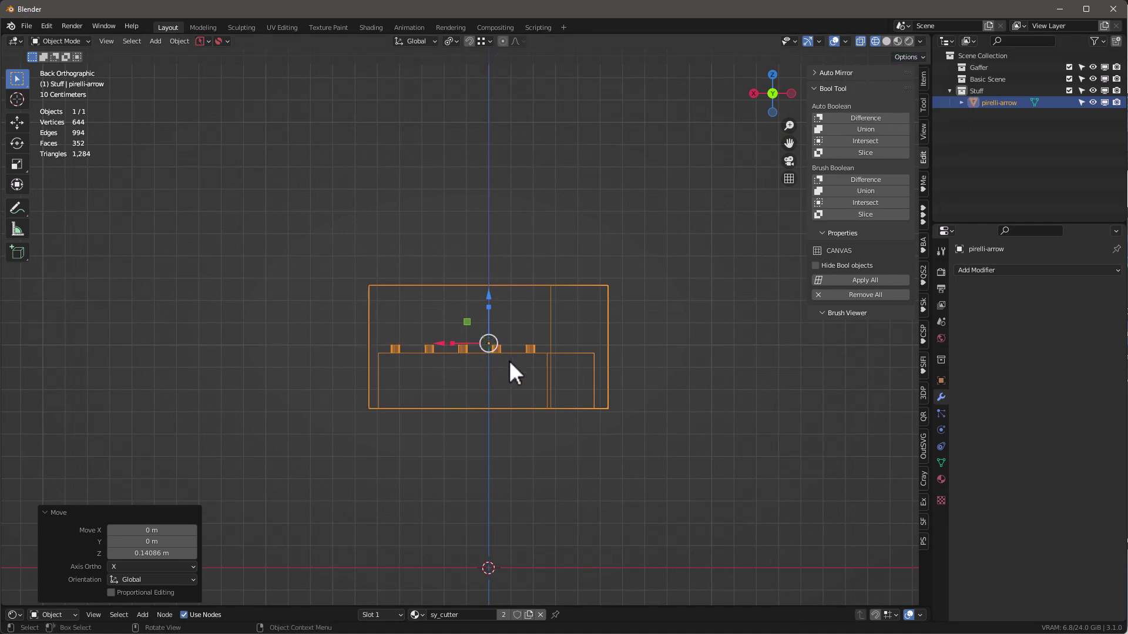
# Step: Snap the pirelli-arrow object to the 3D cursor with Selection to Cursor (Keep Offset)
pyautogui.click(179, 41)
pyautogui.moveTo(212, 113)
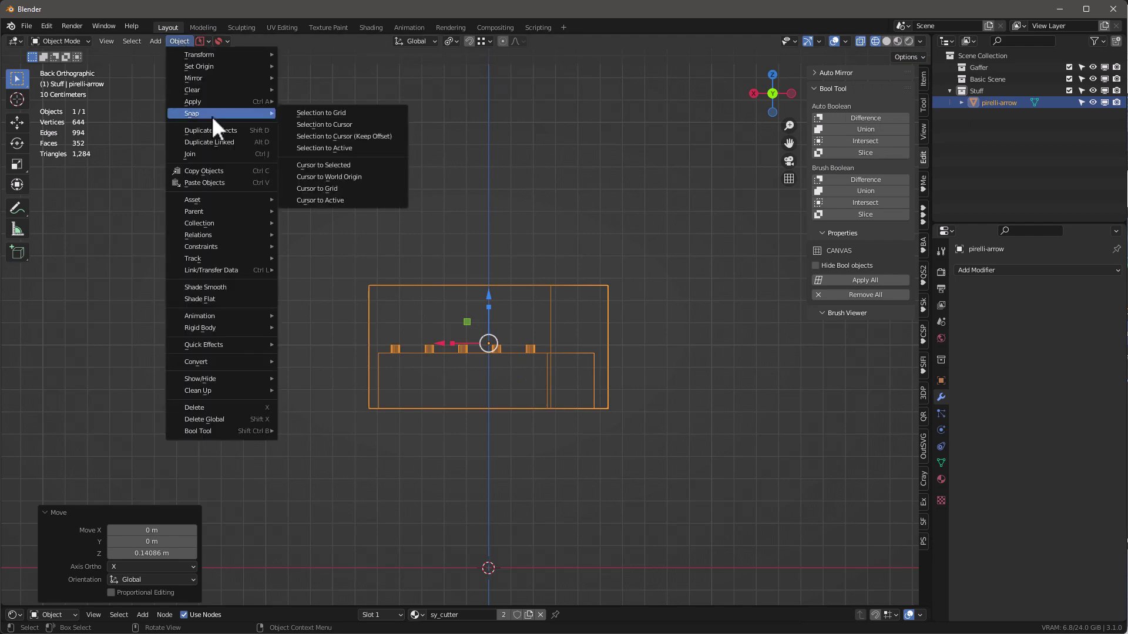
pyautogui.click(369, 139)
pyautogui.scroll(-5, 546, 208)
pyautogui.moveTo(533, 213); pyautogui.dragTo(558, 308, button='middle')
pyautogui.scroll(5, 558, 305)
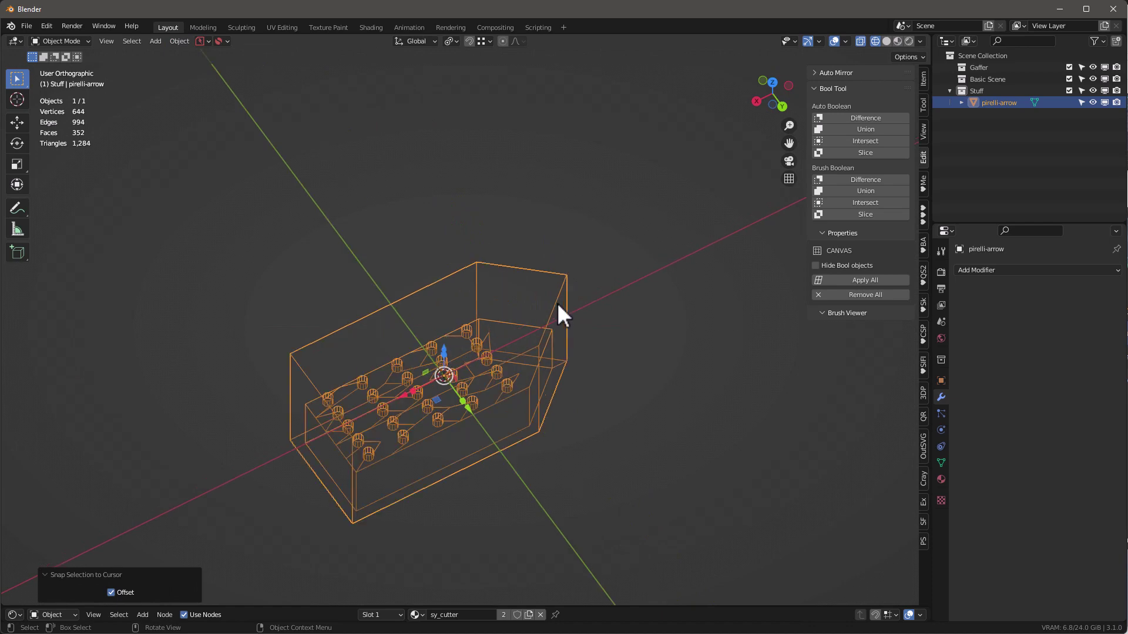
# Step: Save the scene with PowerSave and return the viewport to solid shading
pyautogui.click(202, 41)
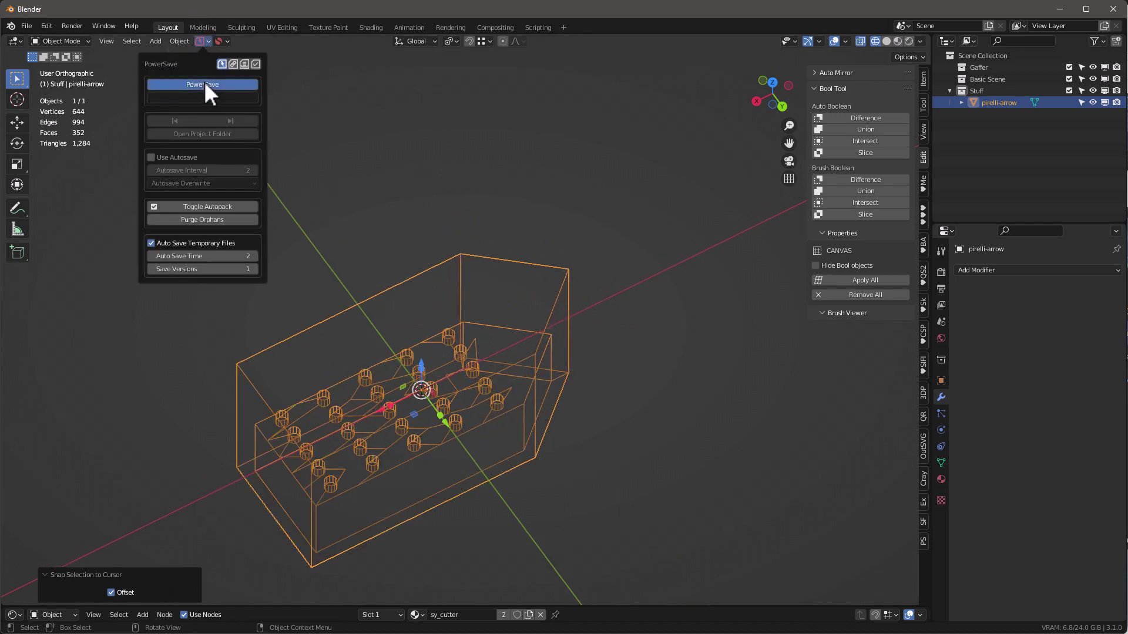
pyautogui.click(205, 86)
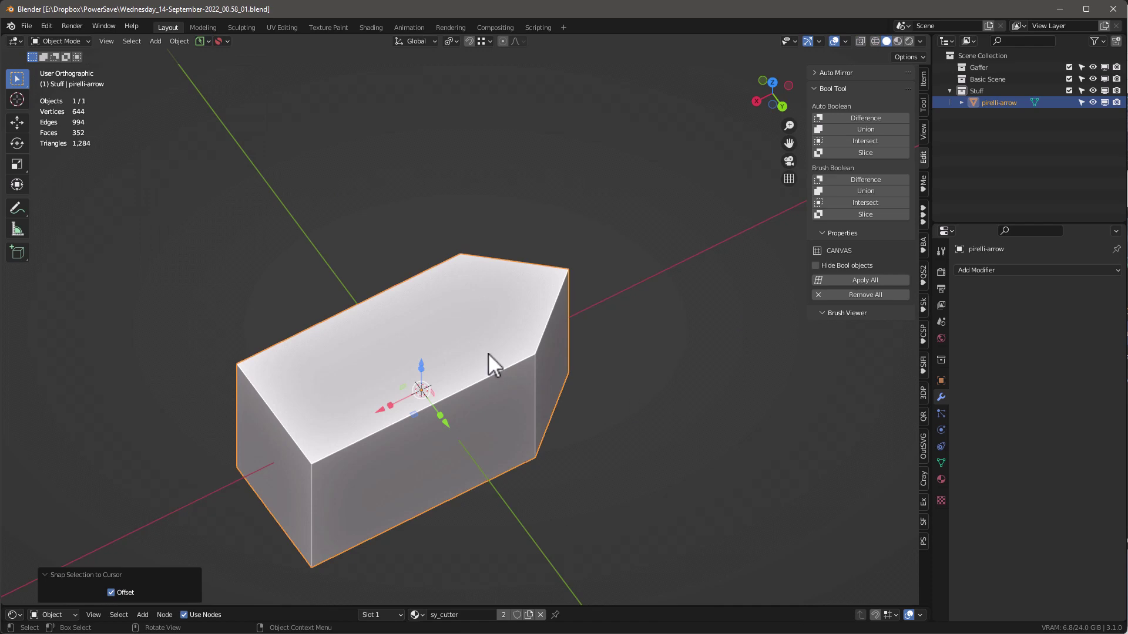
pyautogui.moveTo(491, 362)
pyautogui.mouseDown(button='middle')
pyautogui.moveTo(448, 335)
pyautogui.moveTo(453, 368)
pyautogui.mouseUp(button='middle')
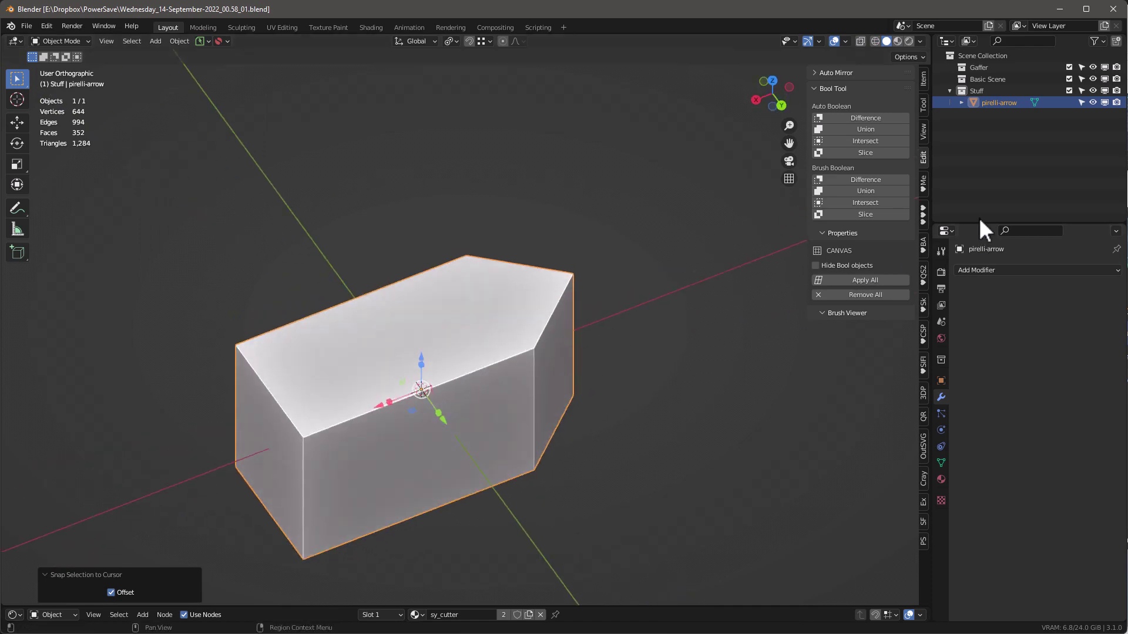
# Step: Open the KIT OPS controls and choose the details KPACK as the current folder
pyautogui.click(923, 215)
pyautogui.click(887, 197)
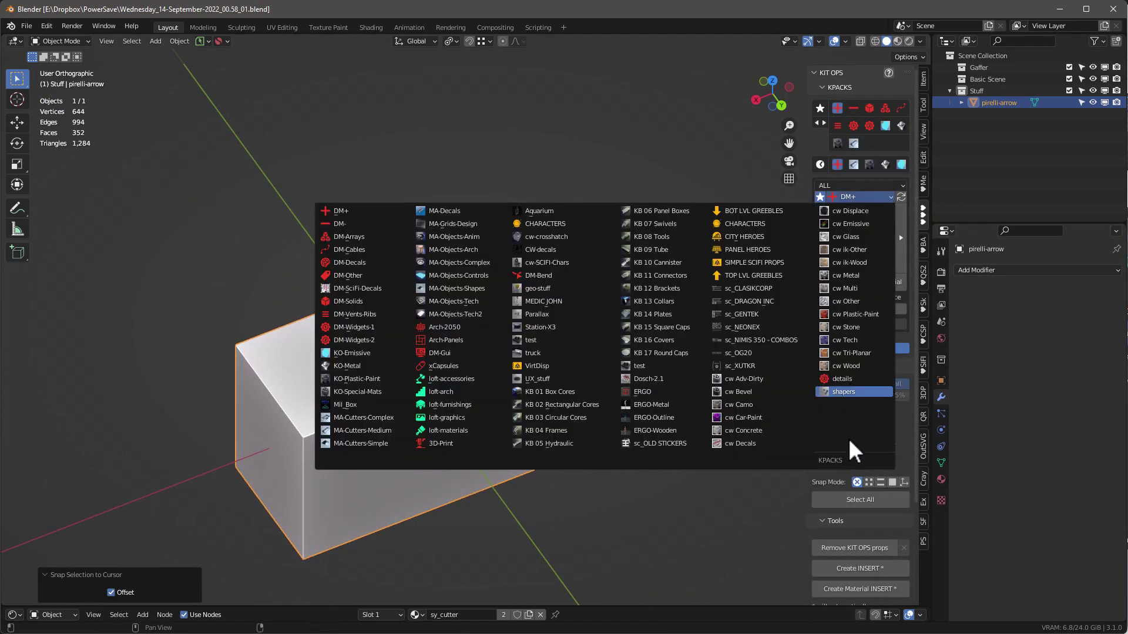
pyautogui.click(844, 378)
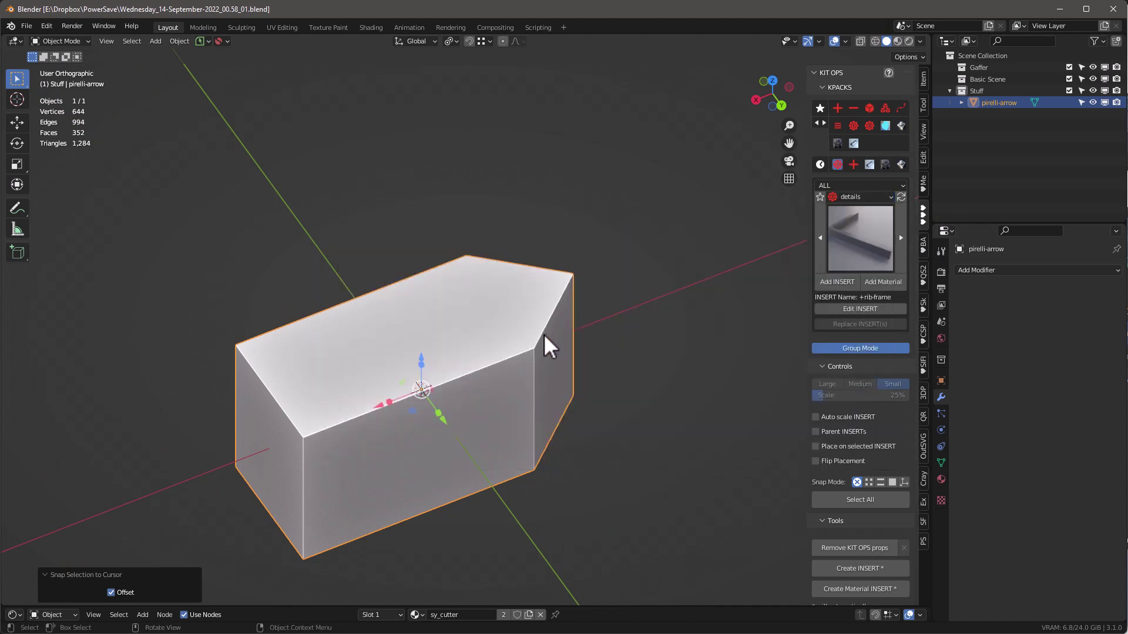
pyautogui.scroll(-2, 545, 335)
pyautogui.scroll(2, 483, 393)
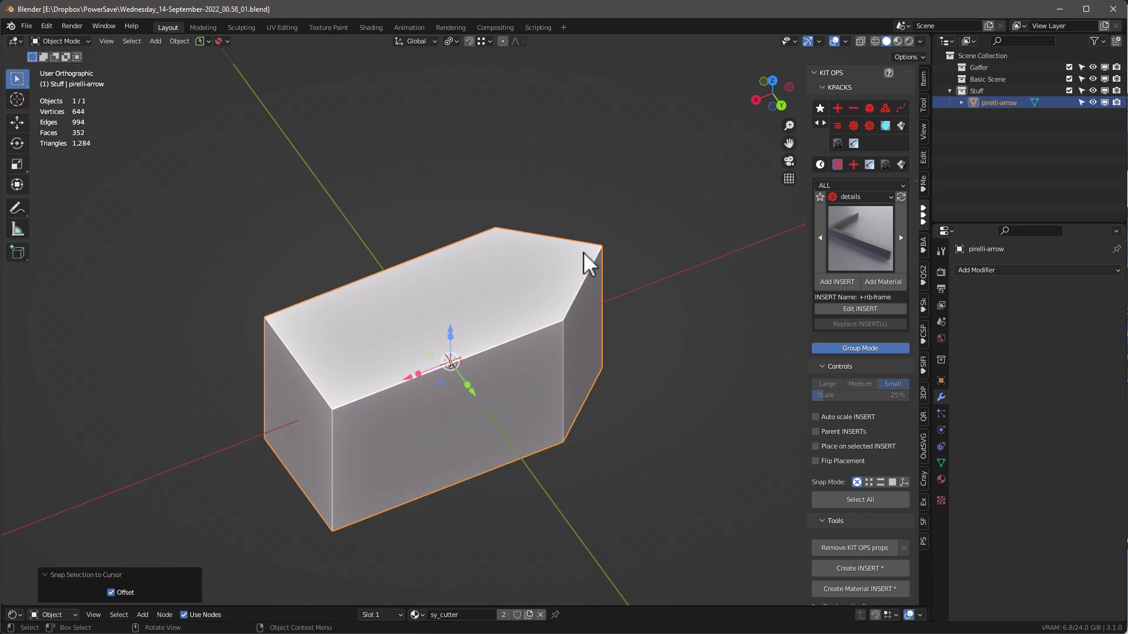
# Step: Set the pirelli-arrow object's viewport Display As option to Wire
pyautogui.click(940, 381)
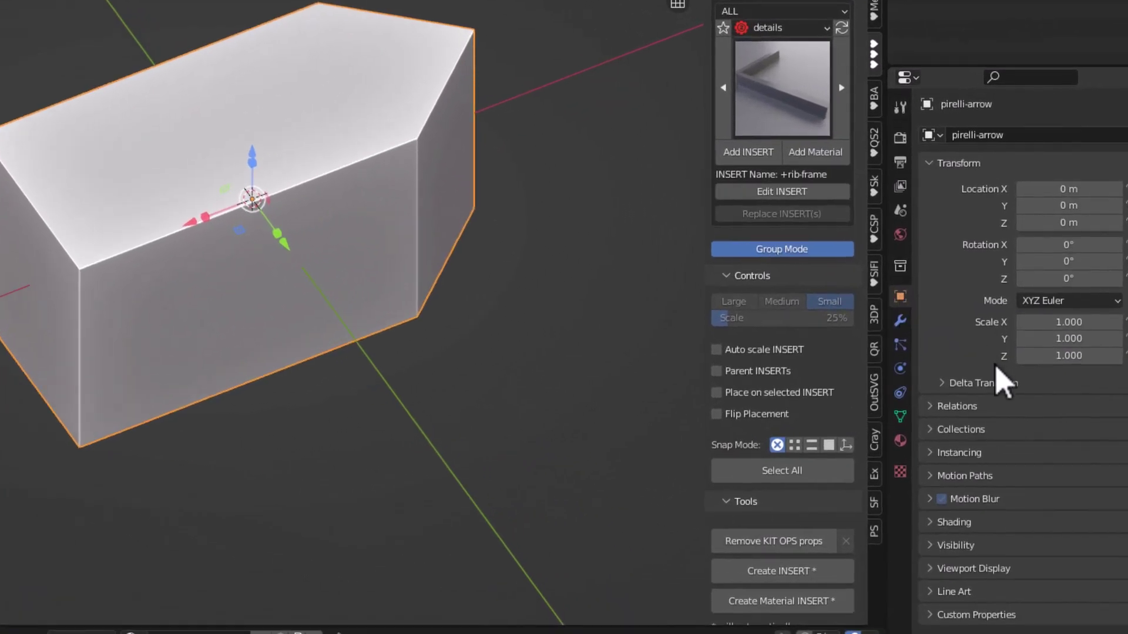
pyautogui.click(934, 569)
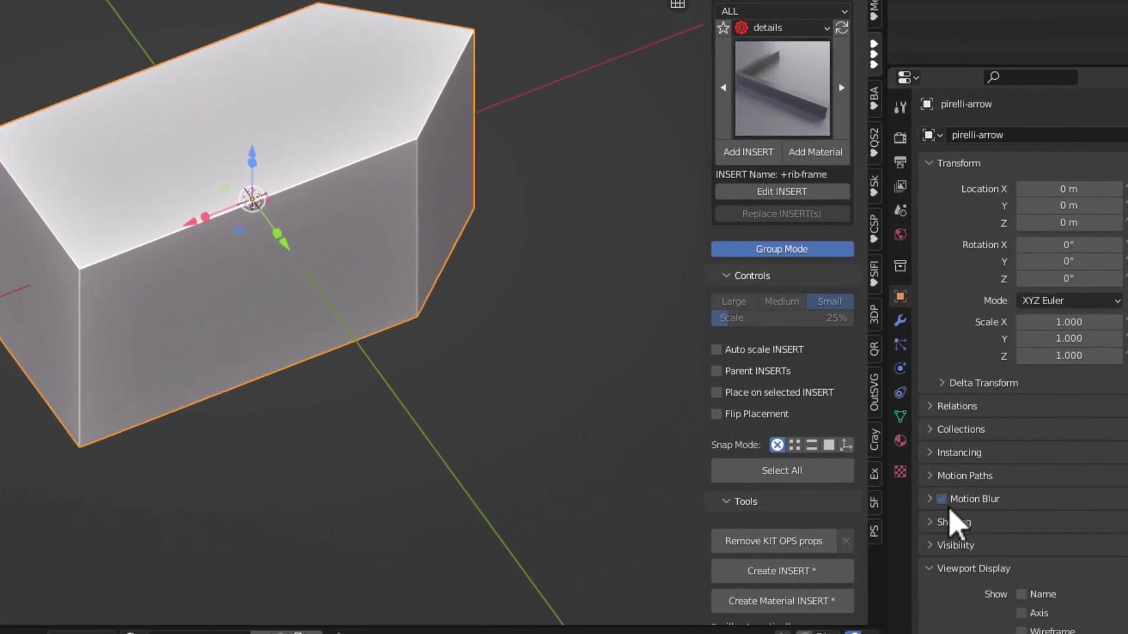
pyautogui.scroll(-5, 985, 487)
pyautogui.click(1045, 565)
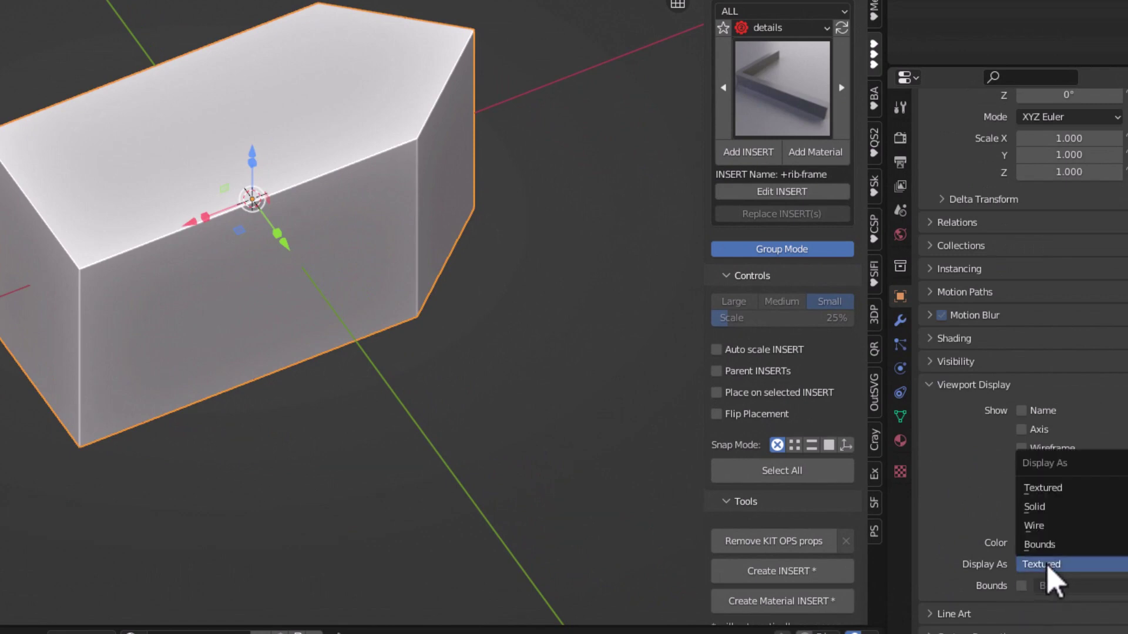
pyautogui.click(1057, 527)
pyautogui.moveTo(341, 188)
pyautogui.mouseDown(button='middle')
pyautogui.moveTo(340, 244)
pyautogui.moveTo(335, 141)
pyautogui.moveTo(221, 151)
pyautogui.moveTo(364, 197)
pyautogui.moveTo(331, 189)
pyautogui.mouseUp(button='middle')
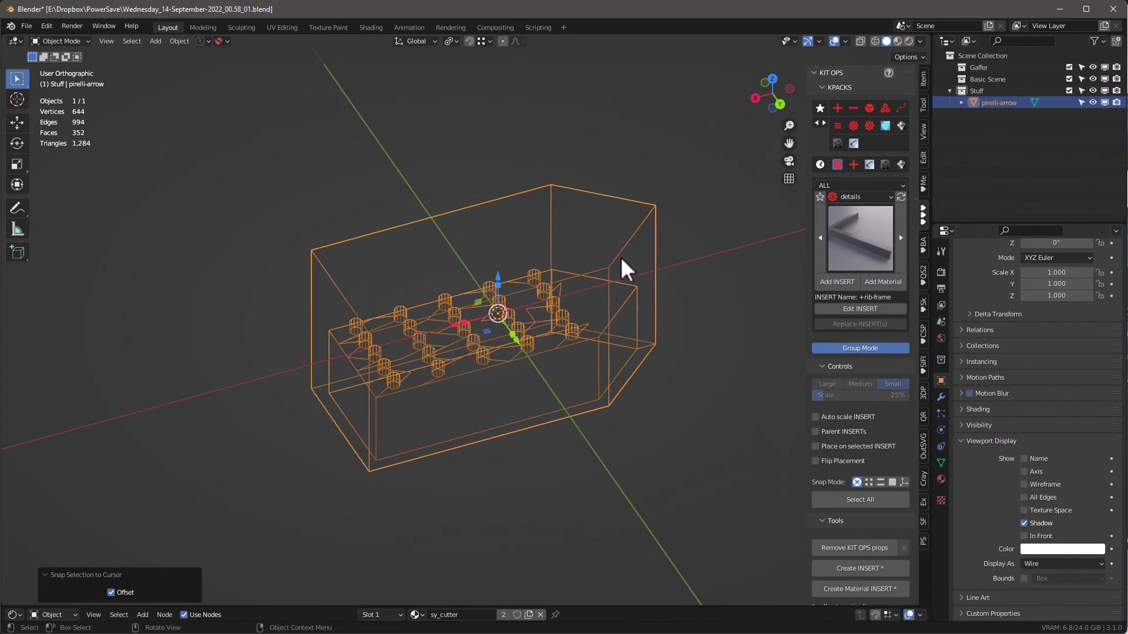
# Step: Look up the KIT OPS Toggle VP Display add-on's details in the preferences and close them
pyautogui.click(47, 25)
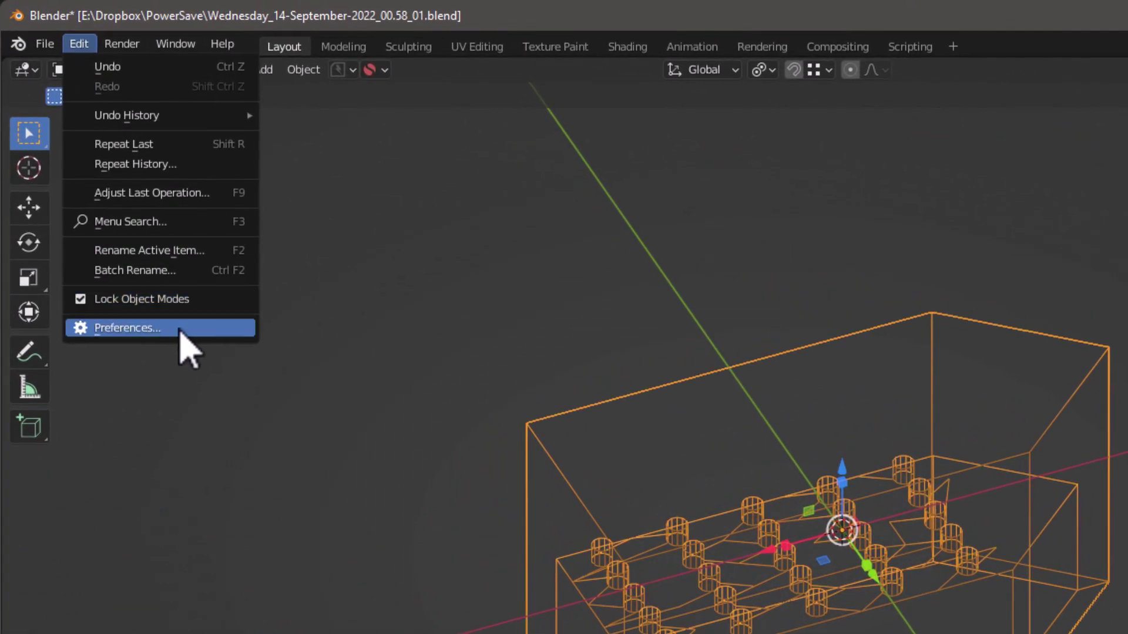
pyautogui.click(180, 329)
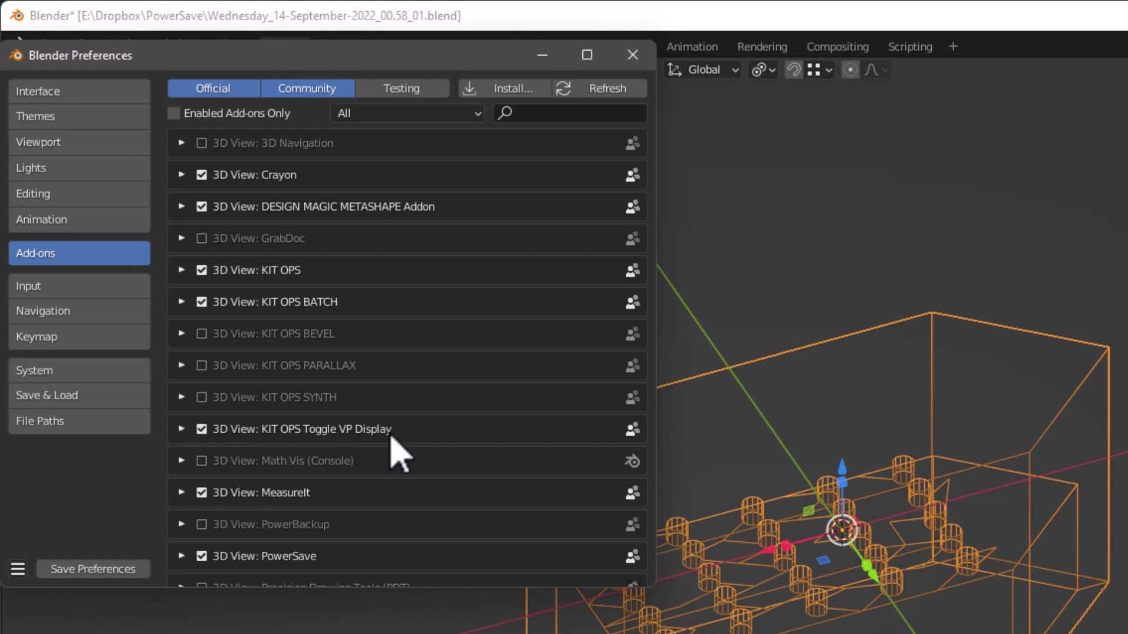
pyautogui.click(181, 429)
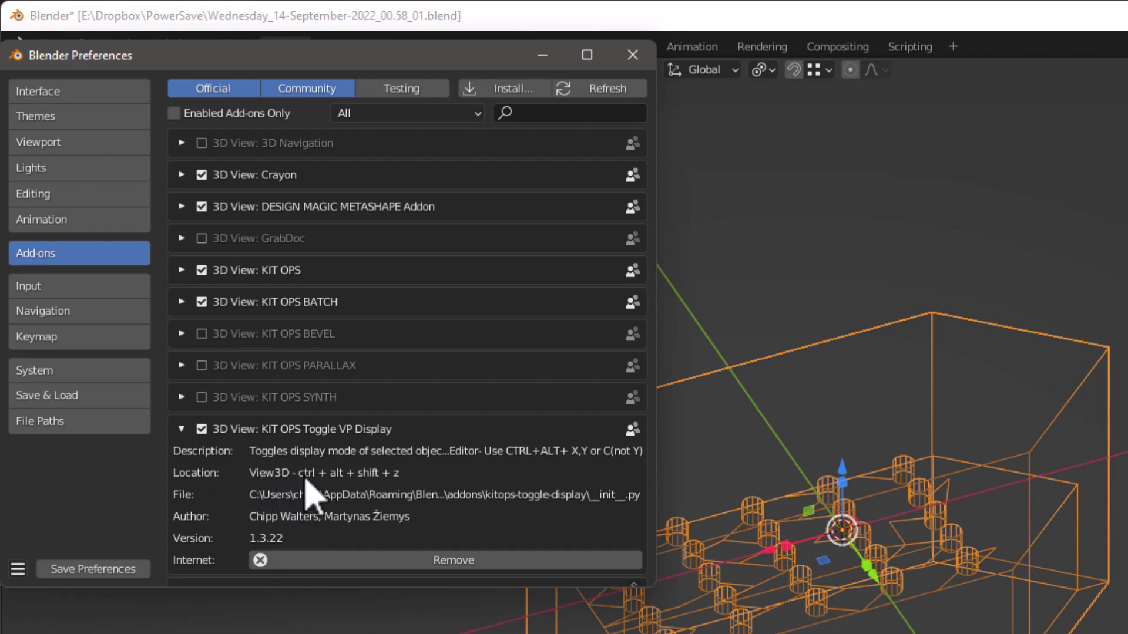
pyautogui.click(633, 55)
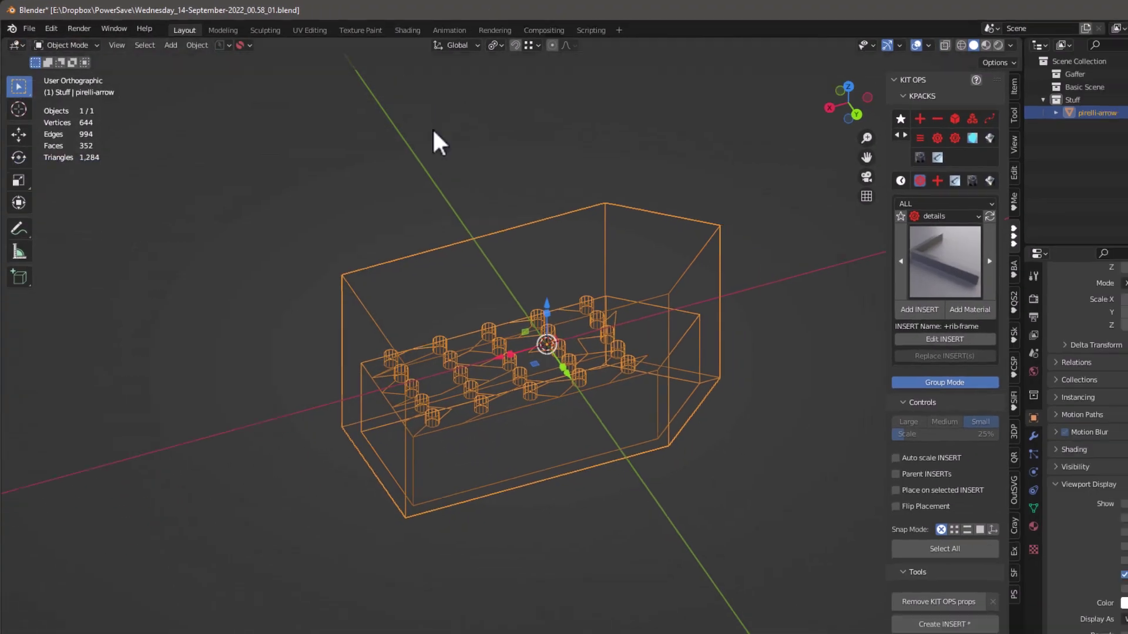
# Step: Toggle the pirelli-arrow object's viewport display repeatedly between textured and wire, finishing on wire
pyautogui.hotkey('alt', 'shift', 'w')
pyautogui.hotkey('alt', 'shift', 'w')
pyautogui.hotkey('alt', 'shift', 'w')
pyautogui.hotkey('alt', 'shift', 'w')
pyautogui.hotkey('alt', 'shift', 'w')
pyautogui.hotkey('alt', 'shift', 'w')
pyautogui.hotkey('alt', 'shift', 'w')
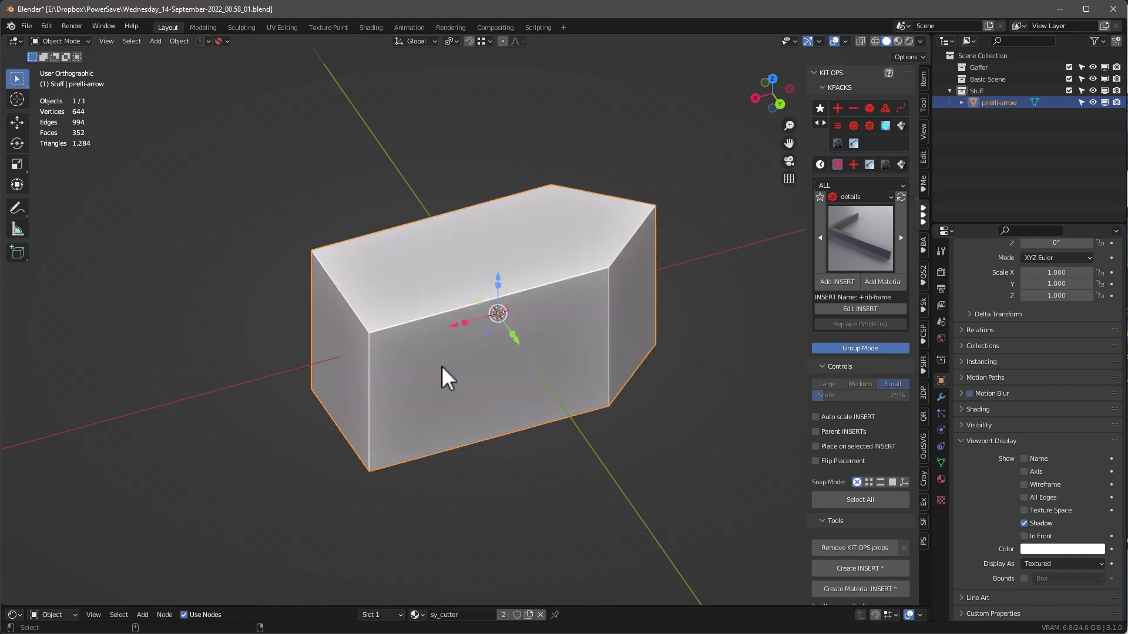
pyautogui.moveTo(442, 367); pyautogui.dragTo(455, 337, button='middle')
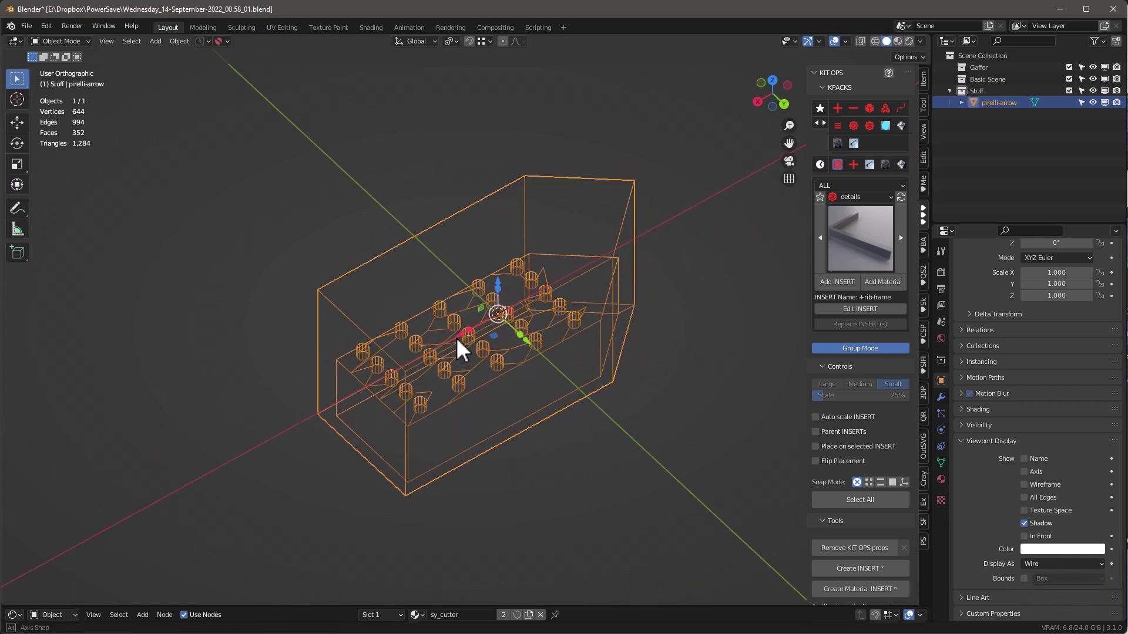
# Step: Check the pirelli-arrow object's transform and dimensions, and return to the KIT OPS controls
pyautogui.click(923, 76)
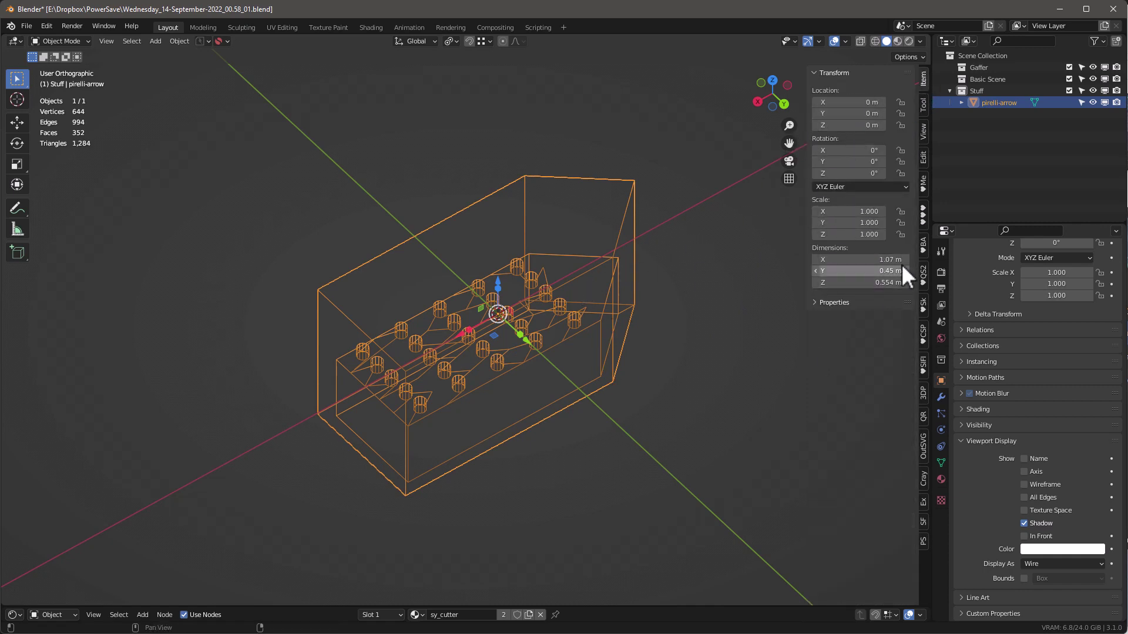
pyautogui.click(921, 219)
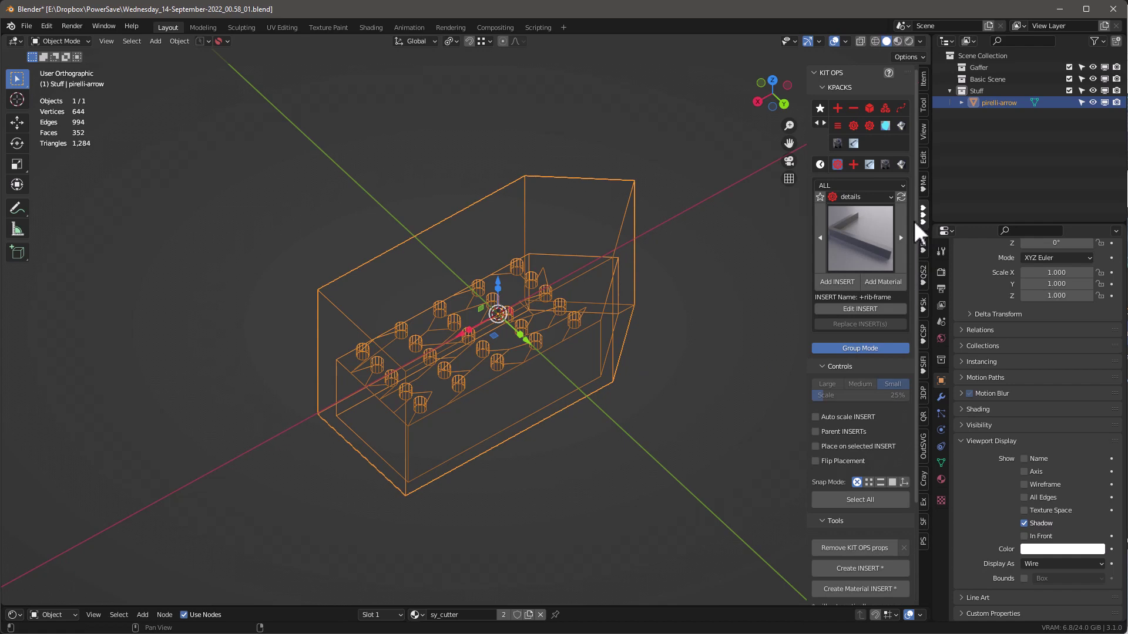
pyautogui.moveTo(647, 330); pyautogui.dragTo(531, 300, button='middle')
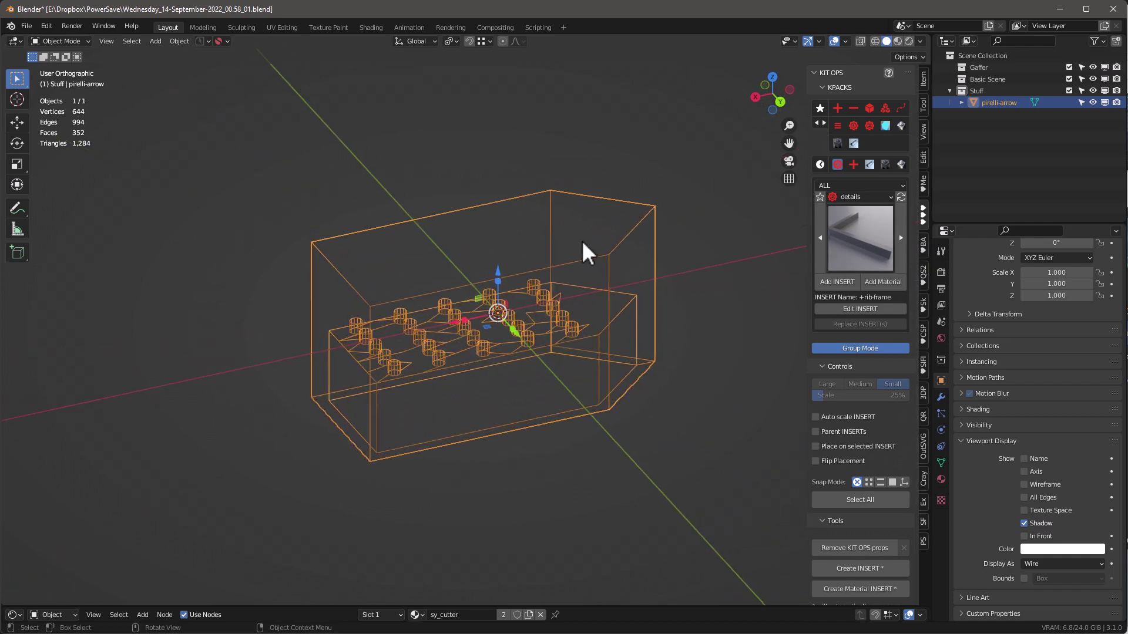
# Step: Select only the sharp edges of the pirelli-arrow mesh, using a sharpness threshold of 31.3°
pyautogui.press('Tab')
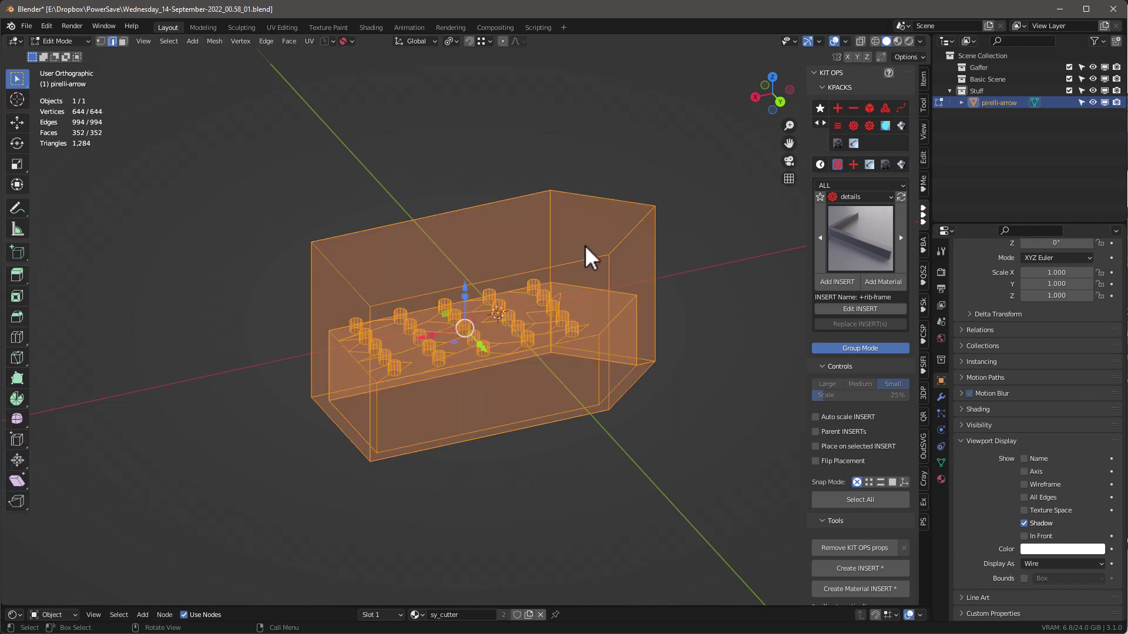
pyautogui.click(381, 133)
pyautogui.click(169, 41)
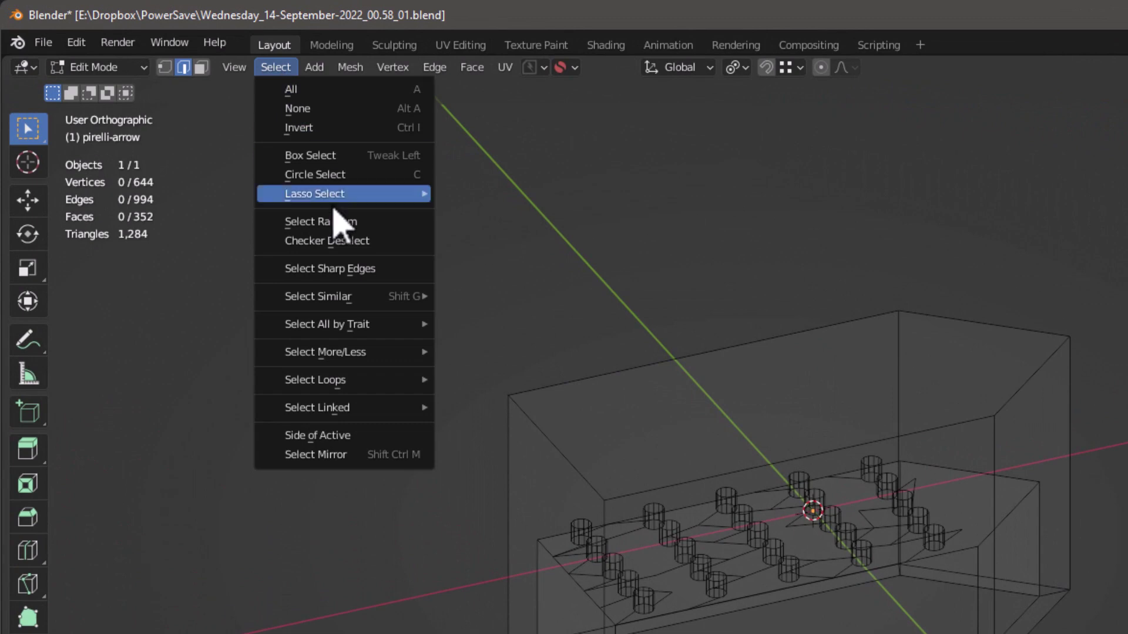
pyautogui.click(352, 269)
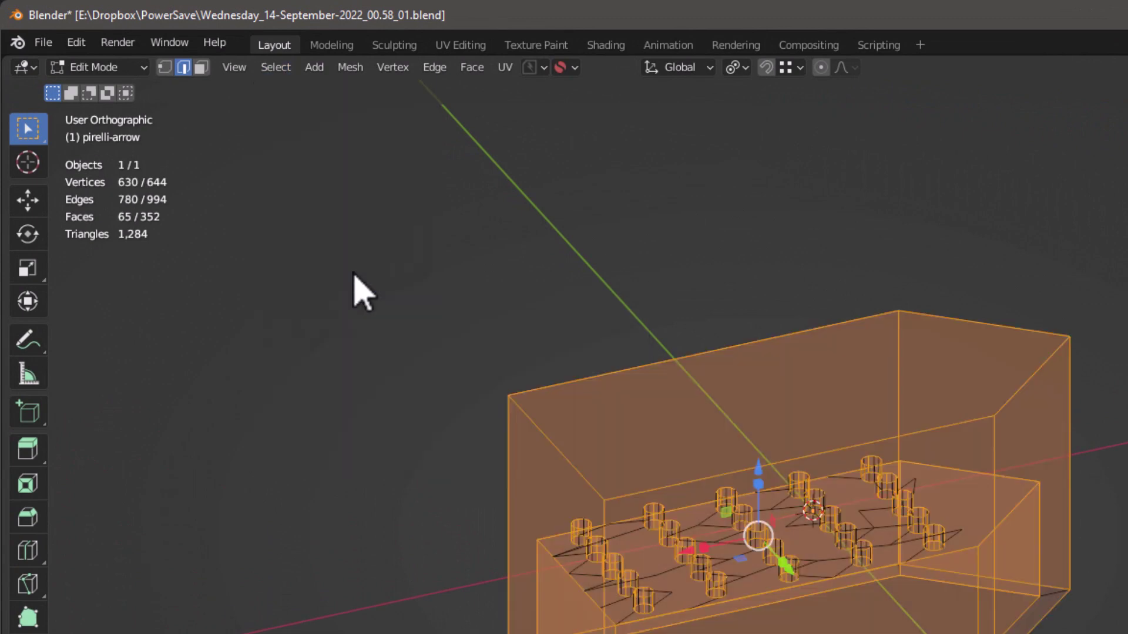
pyautogui.scroll(12, 702, 599)
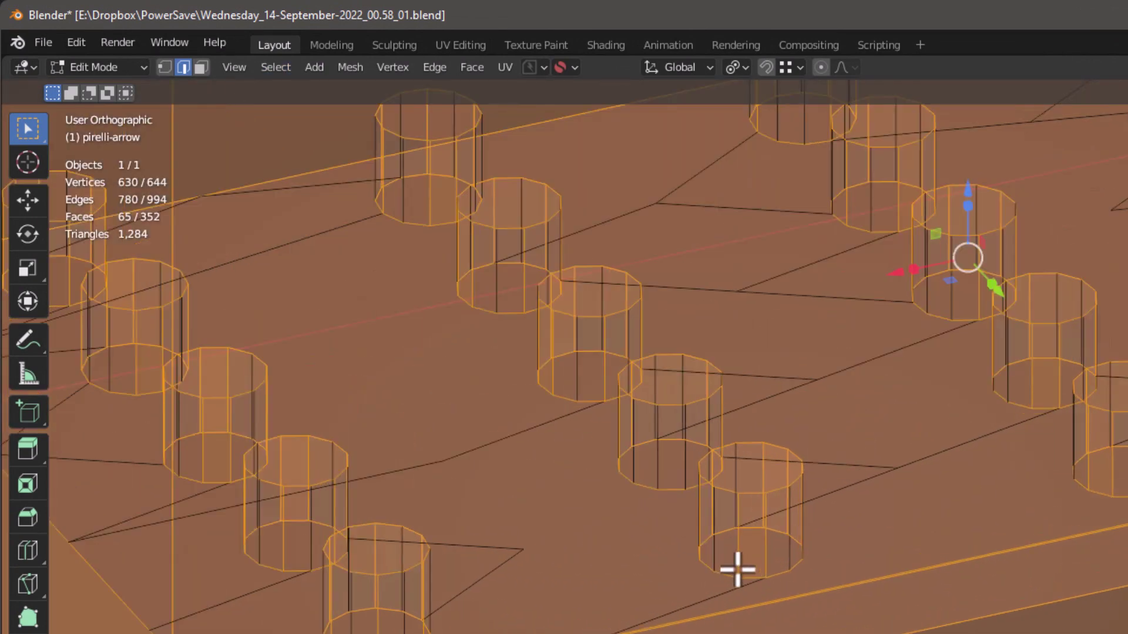
pyautogui.scroll(-5, 763, 534)
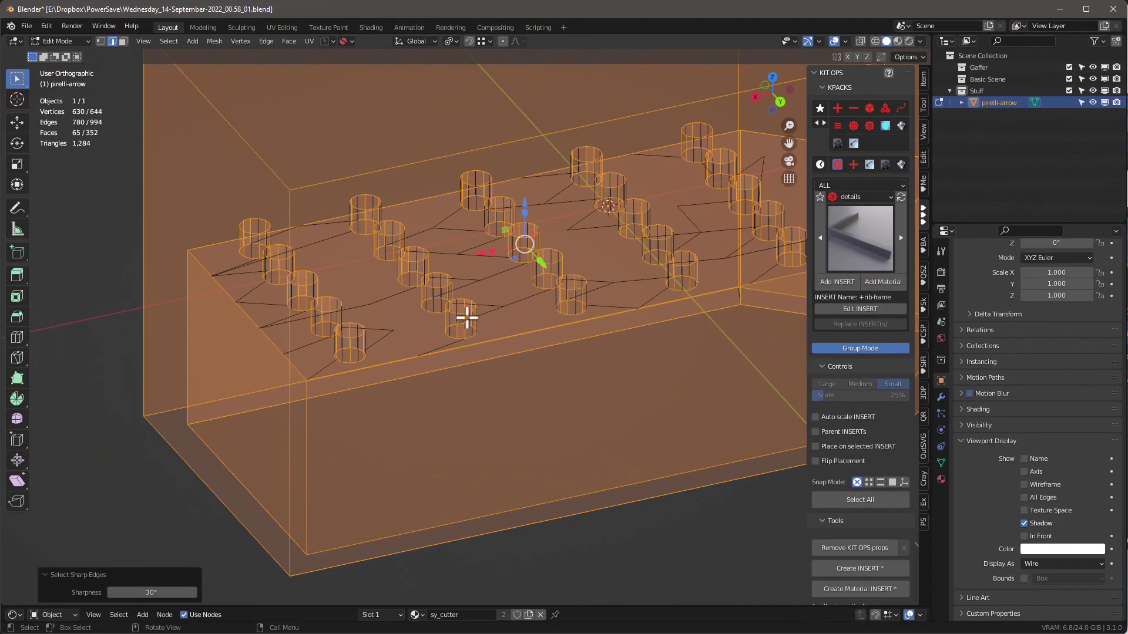
pyautogui.moveTo(166, 592); pyautogui.dragTo(159, 592)
pyautogui.scroll(-3, 216, 281)
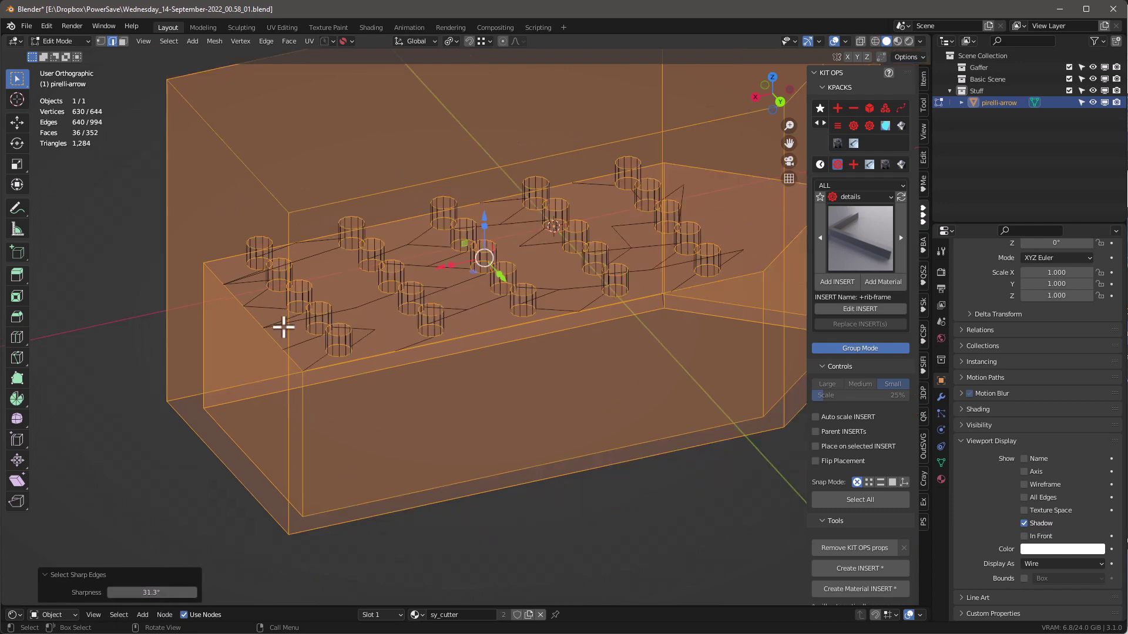
pyautogui.scroll(6, 636, 272)
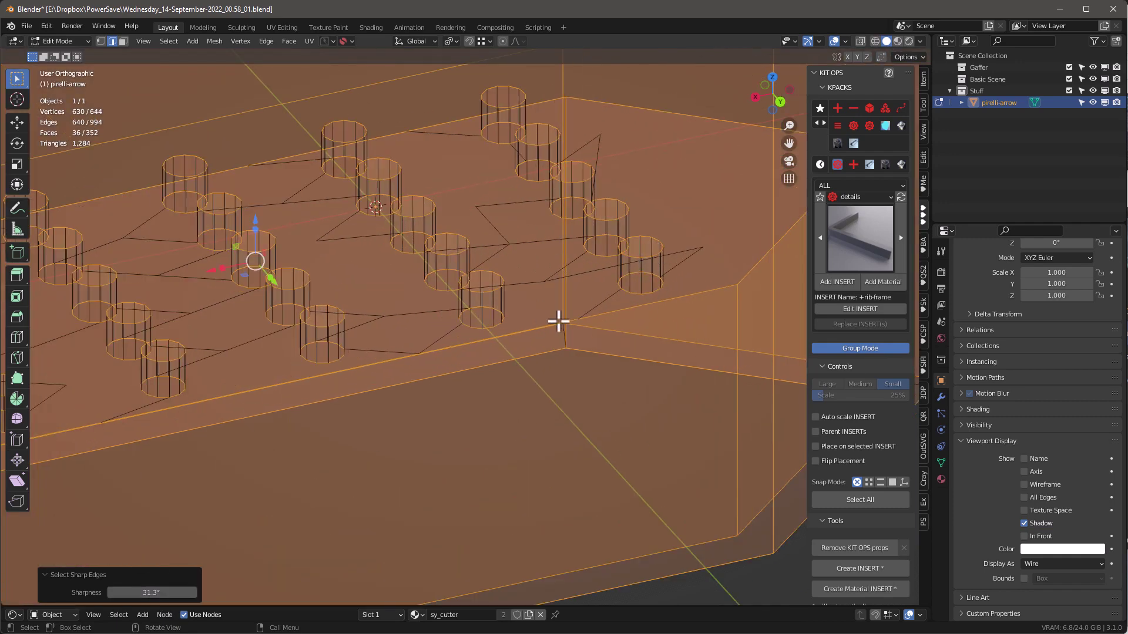
pyautogui.scroll(-4, 573, 319)
pyautogui.scroll(1, 558, 317)
pyautogui.scroll(-1, 534, 313)
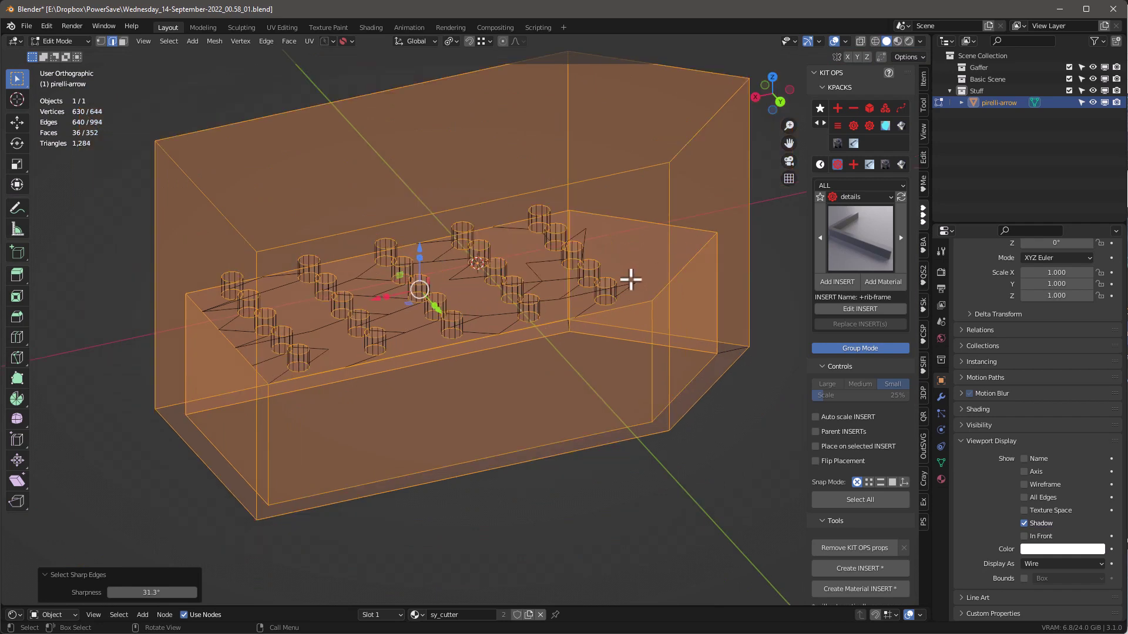
# Step: Mark the selected edges of the pirelli-arrow mesh as sharp and return to Object Mode
pyautogui.hotkey('ctrl', 'e')
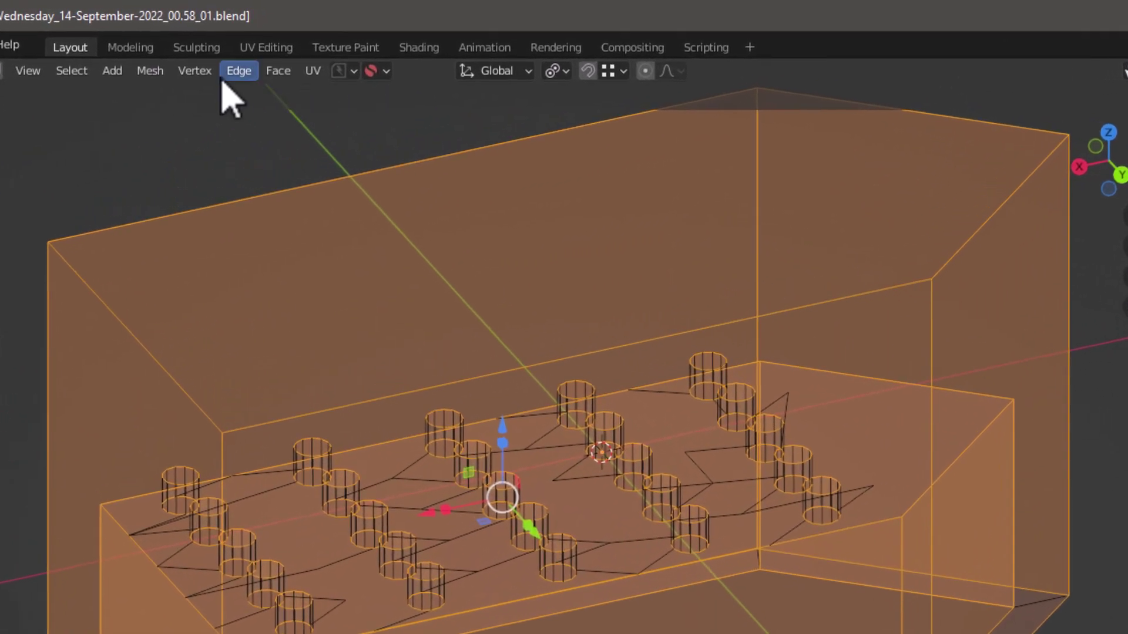
pyautogui.click(240, 72)
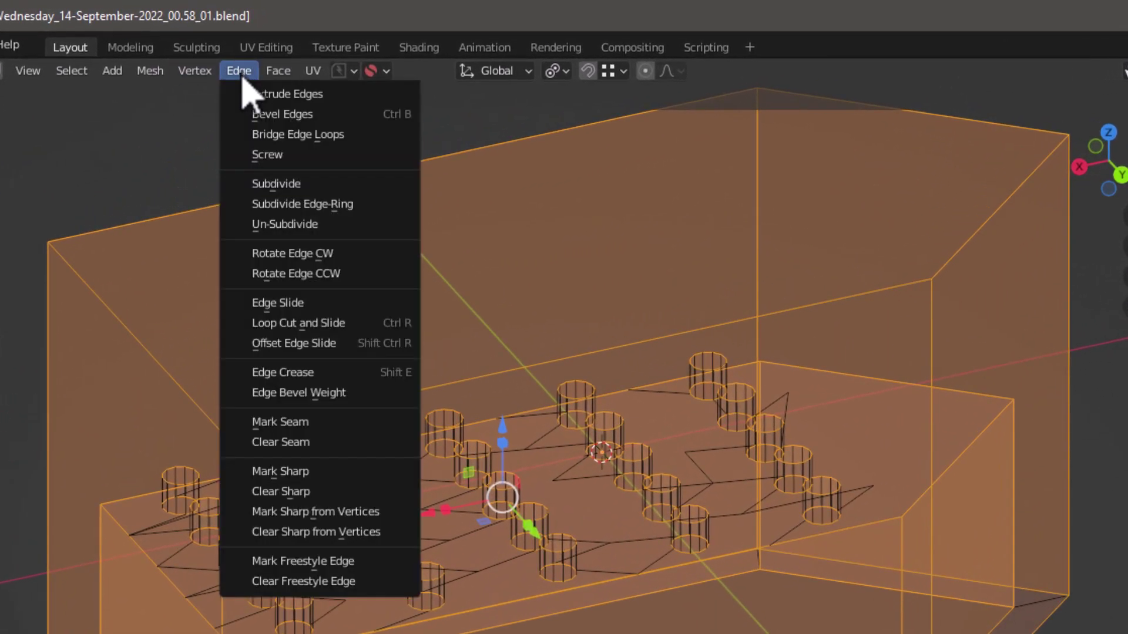
pyautogui.click(297, 471)
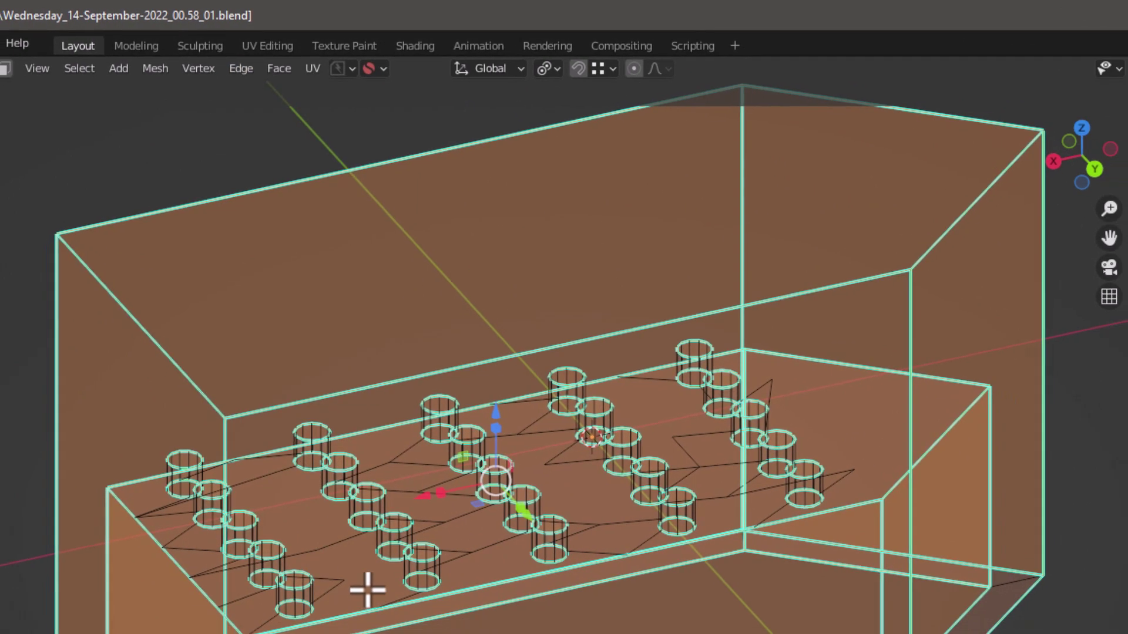
pyautogui.scroll(-2, 368, 589)
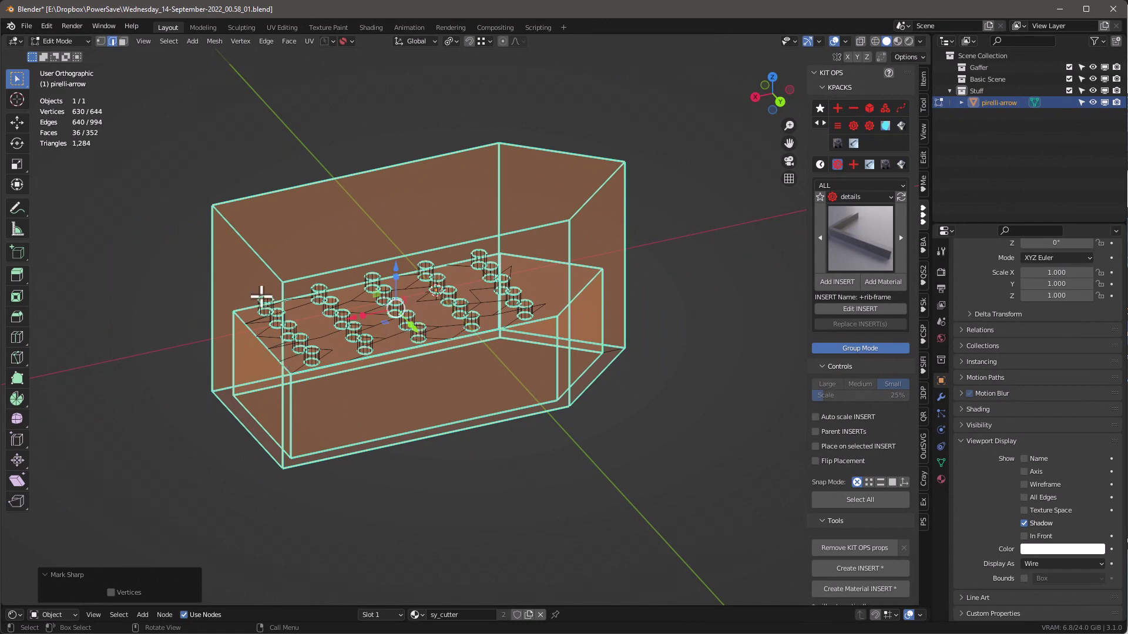
pyautogui.scroll(1, 540, 267)
pyautogui.moveTo(542, 269); pyautogui.dragTo(570, 267, button='middle')
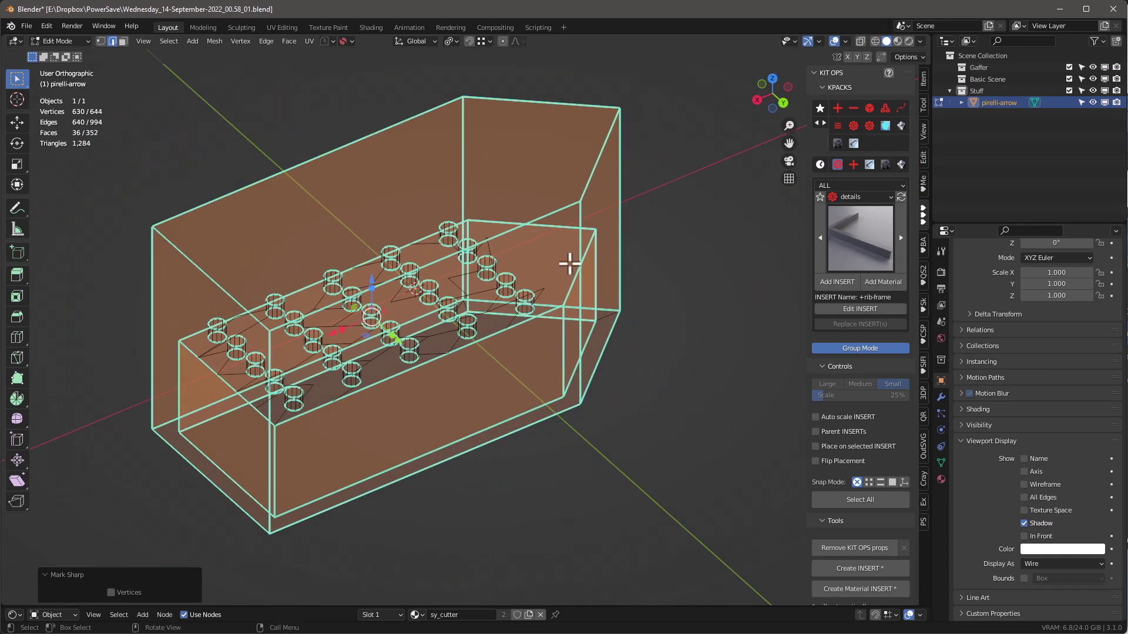
pyautogui.press('Tab')
pyautogui.keyDown('shift'); pyautogui.moveTo(647, 294); pyautogui.dragTo(669, 317, button='middle'); pyautogui.keyUp('shift')
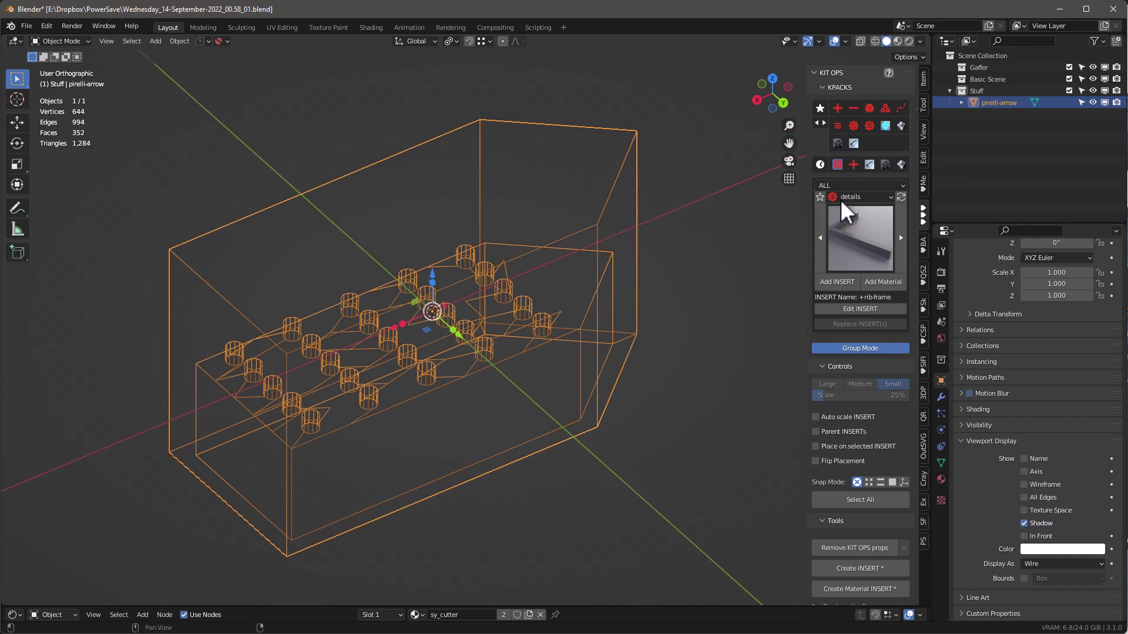
# Step: Create a KIT OPS INSERT from pirelli-arrow in the details KPACK, using the object origin
pyautogui.rightClick(604, 209)
pyautogui.click(541, 438)
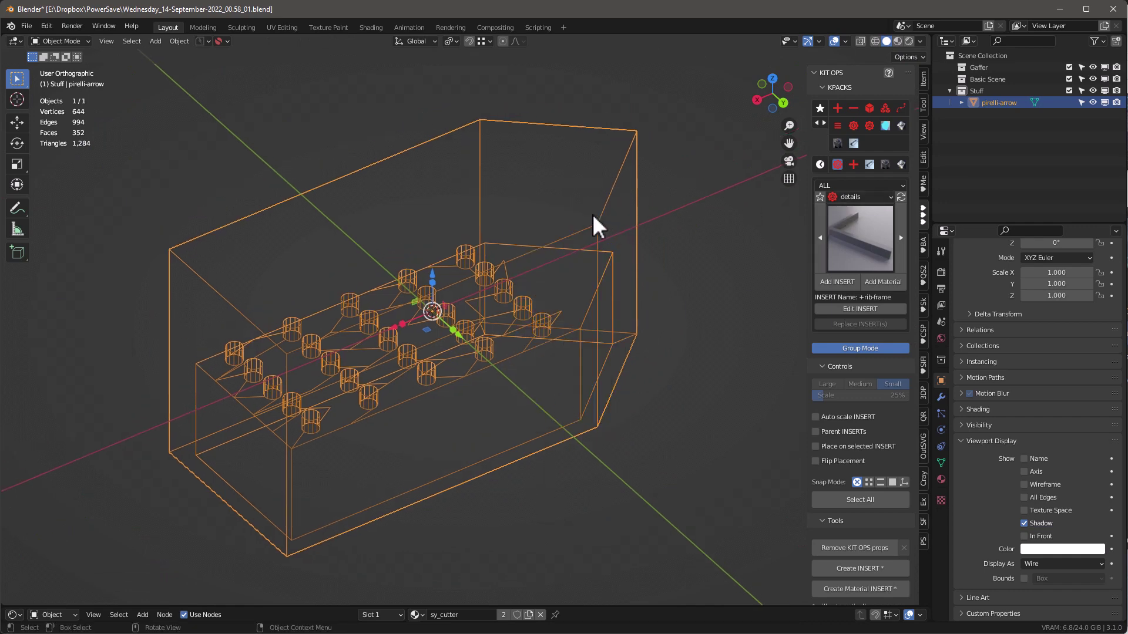
pyautogui.rightClick(564, 441)
pyautogui.moveTo(565, 441)
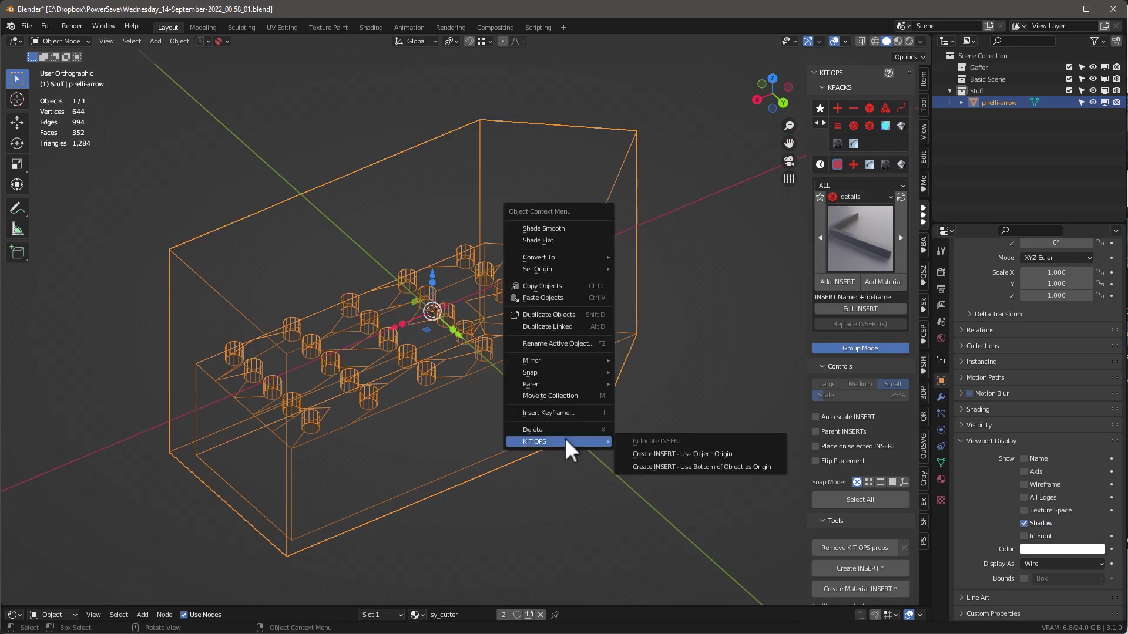
pyautogui.click(682, 454)
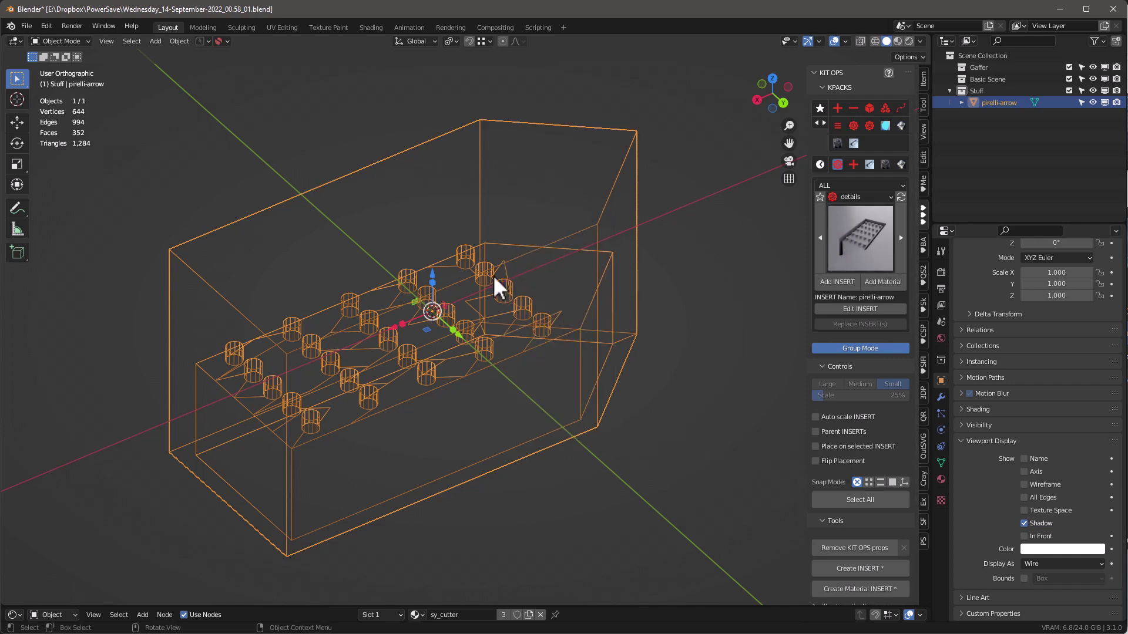
# Step: Start a new General file
pyautogui.click(27, 27)
pyautogui.moveTo(37, 39)
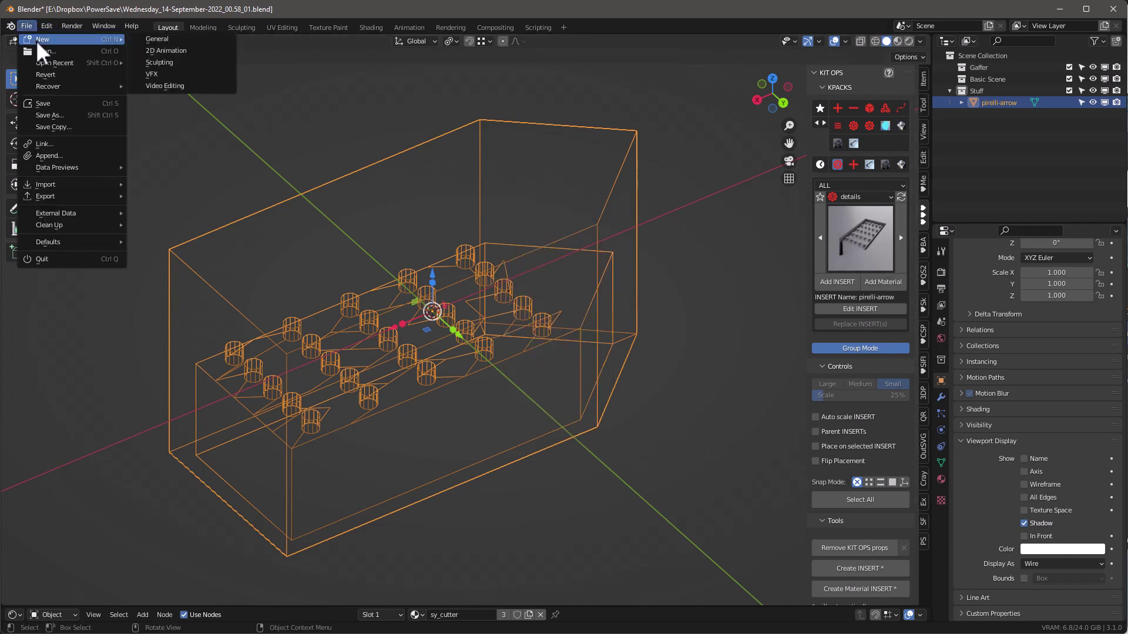
pyautogui.click(204, 40)
pyautogui.click(579, 343)
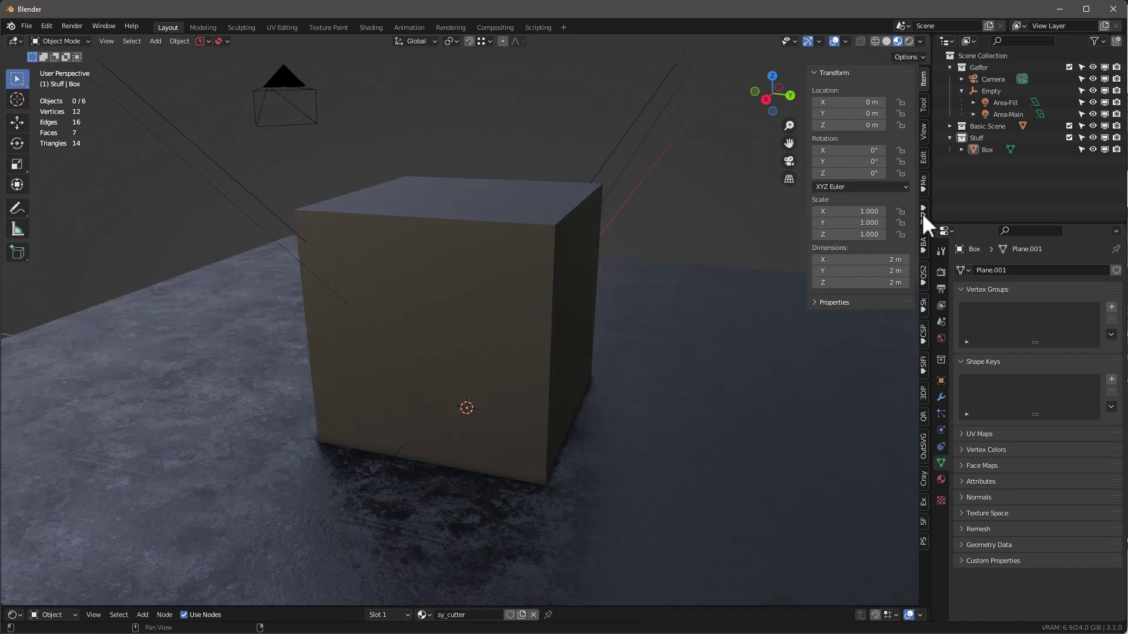
# Step: Select the Box and set the details KPACK as the current folder in KIT OPS
pyautogui.click(922, 212)
pyautogui.moveTo(616, 234); pyautogui.dragTo(513, 267, button='middle')
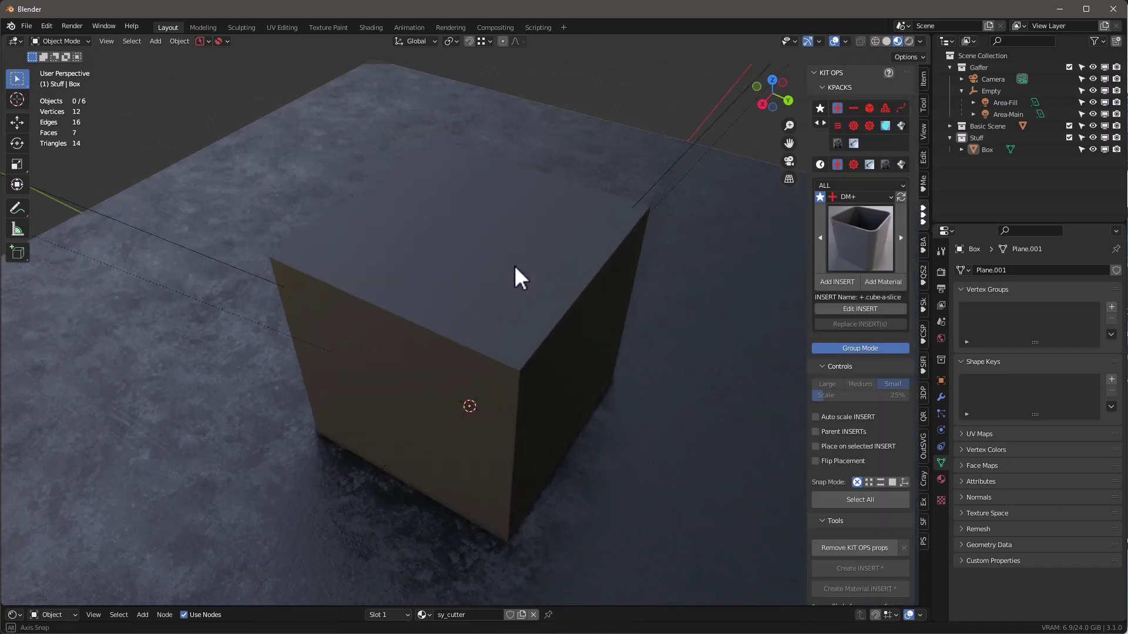
pyautogui.click(513, 270)
pyautogui.click(852, 196)
pyautogui.click(849, 378)
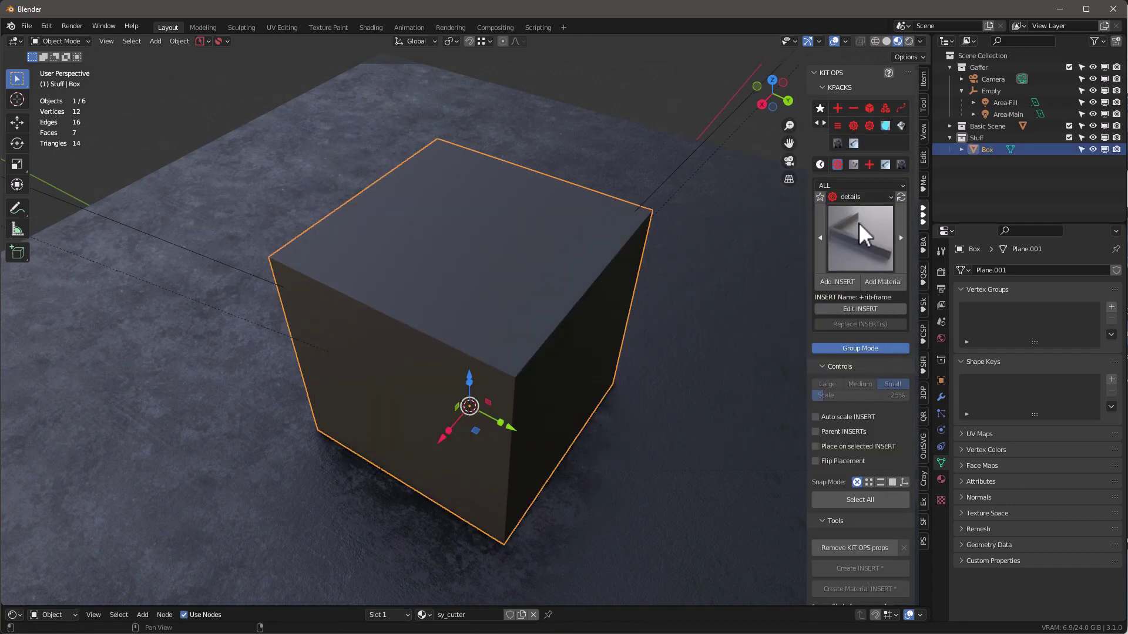
# Step: Add the pirelli-arrow INSERT from the details KPACK and place it on the box's top face
pyautogui.click(859, 223)
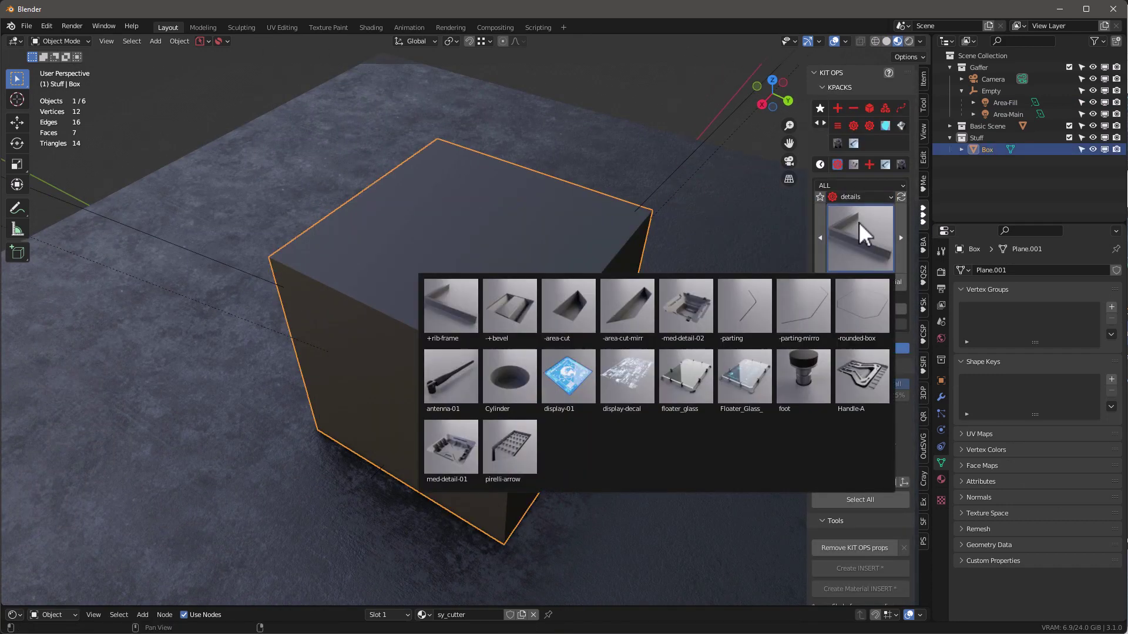
pyautogui.click(517, 463)
pyautogui.click(840, 282)
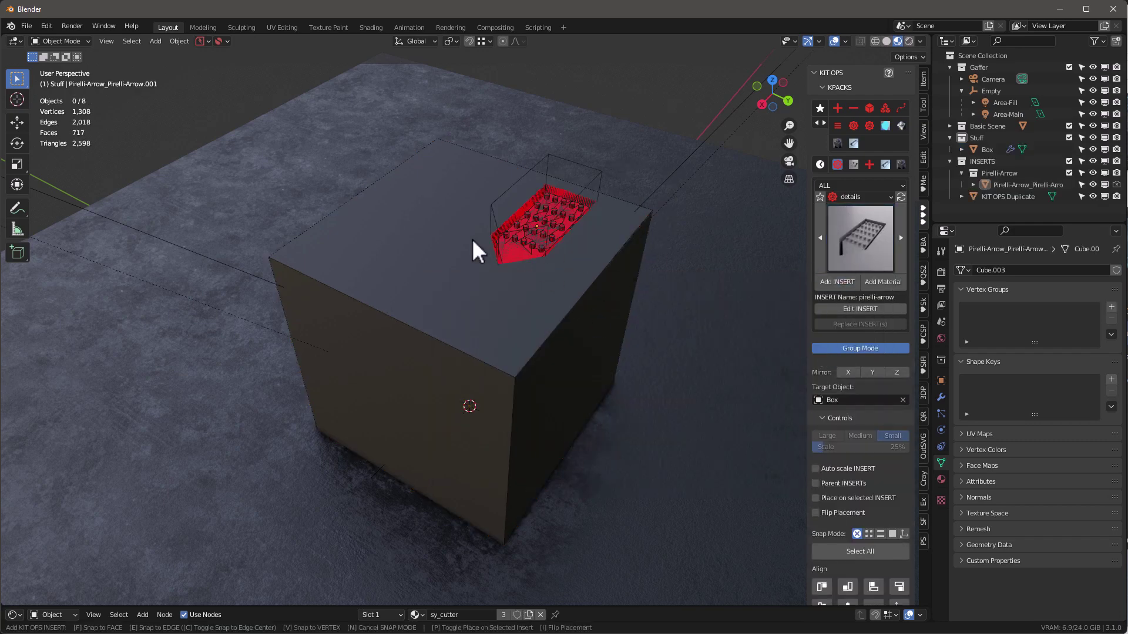
pyautogui.click(421, 245)
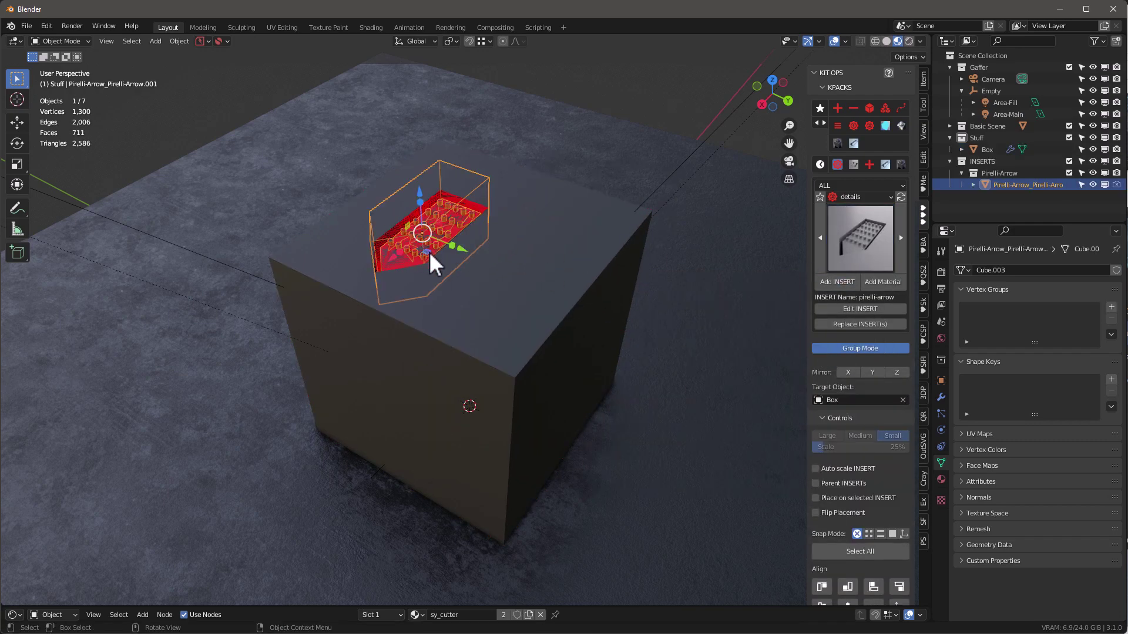
# Step: Hide the viewport overlays and examine the pirelli-arrow cut in the box's top face
pyautogui.press('q')
pyautogui.click(494, 255)
pyautogui.moveTo(493, 255); pyautogui.dragTo(477, 264, button='middle')
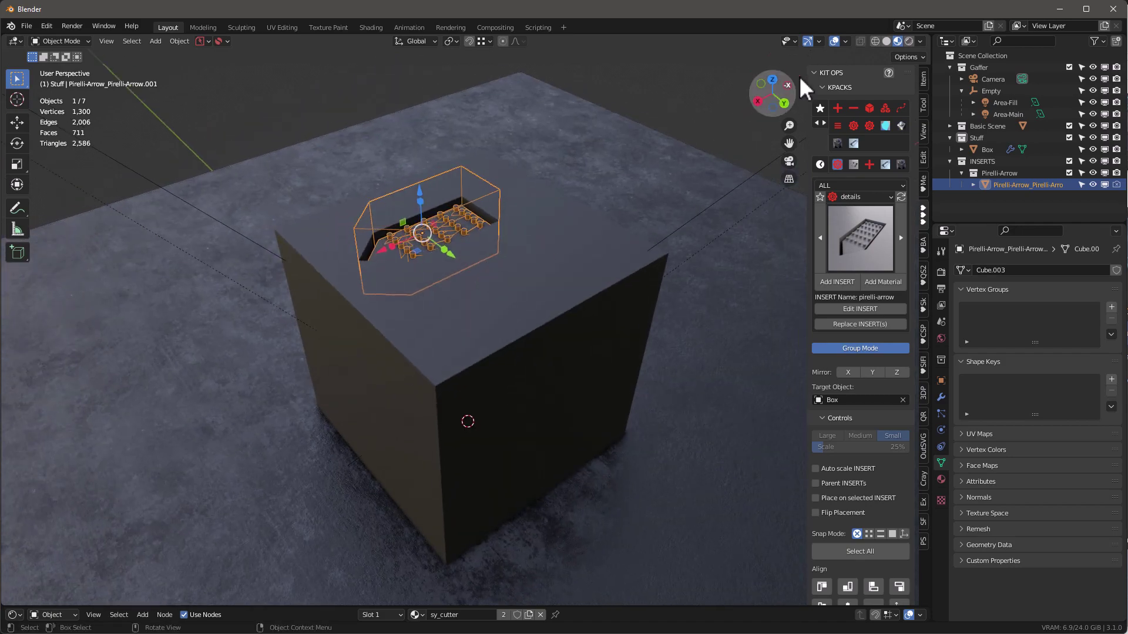
pyautogui.moveTo(836, 40); pyautogui.dragTo(738, 326, button='middle')
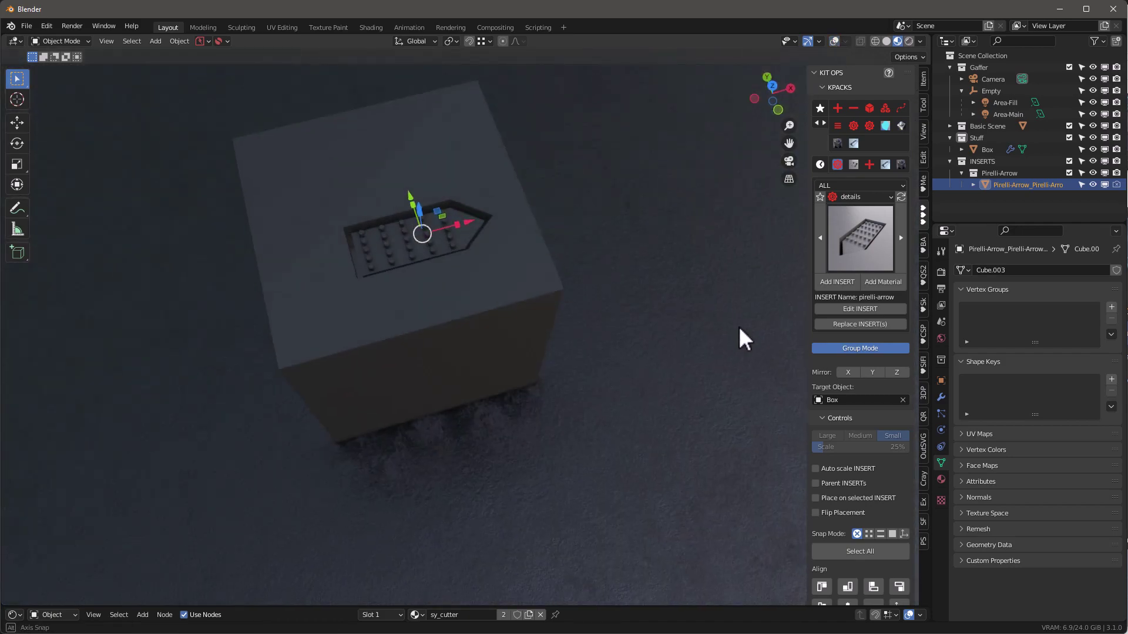
pyautogui.scroll(8, 389, 232)
pyautogui.scroll(-2, 390, 234)
pyautogui.moveTo(461, 252); pyautogui.dragTo(192, 157, button='middle')
pyautogui.scroll(-4, 191, 157)
# Step: Place a second pirelli-arrow INSERT on the box's top face beside the first
pyautogui.click(837, 281)
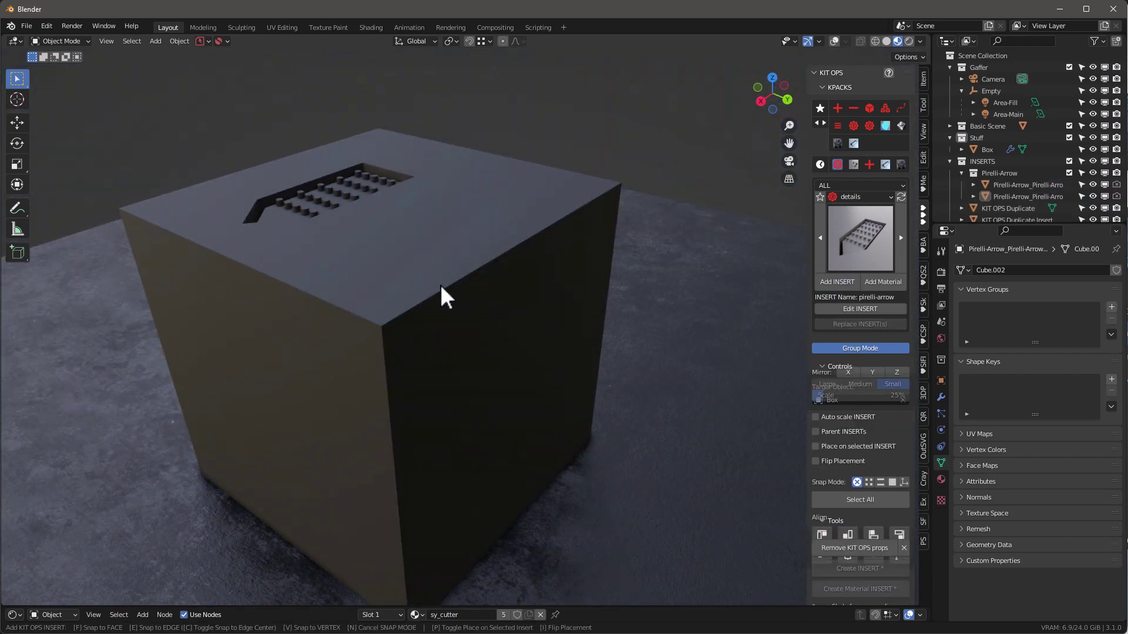
pyautogui.keyDown('ctrl'); pyautogui.scroll(6, 460, 228); pyautogui.keyUp('ctrl')
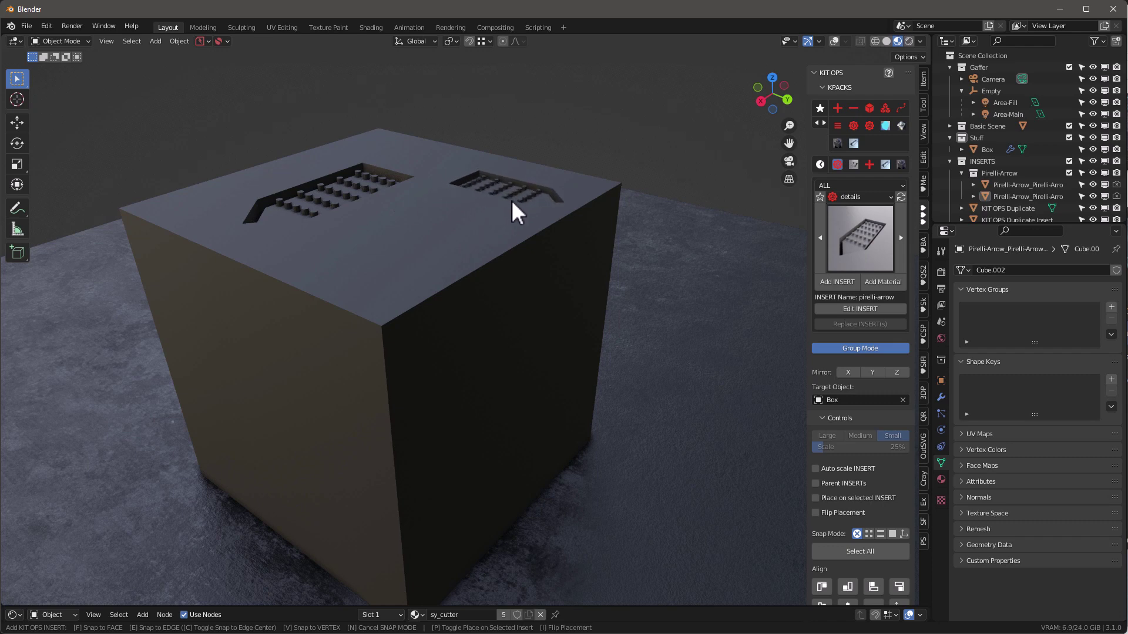
pyautogui.click(511, 200)
# Step: Duplicate the second pirelli-arrow INSERT about 0.51 m along the global X axis and repeat the duplication
pyautogui.hotkey('shift', 'd')
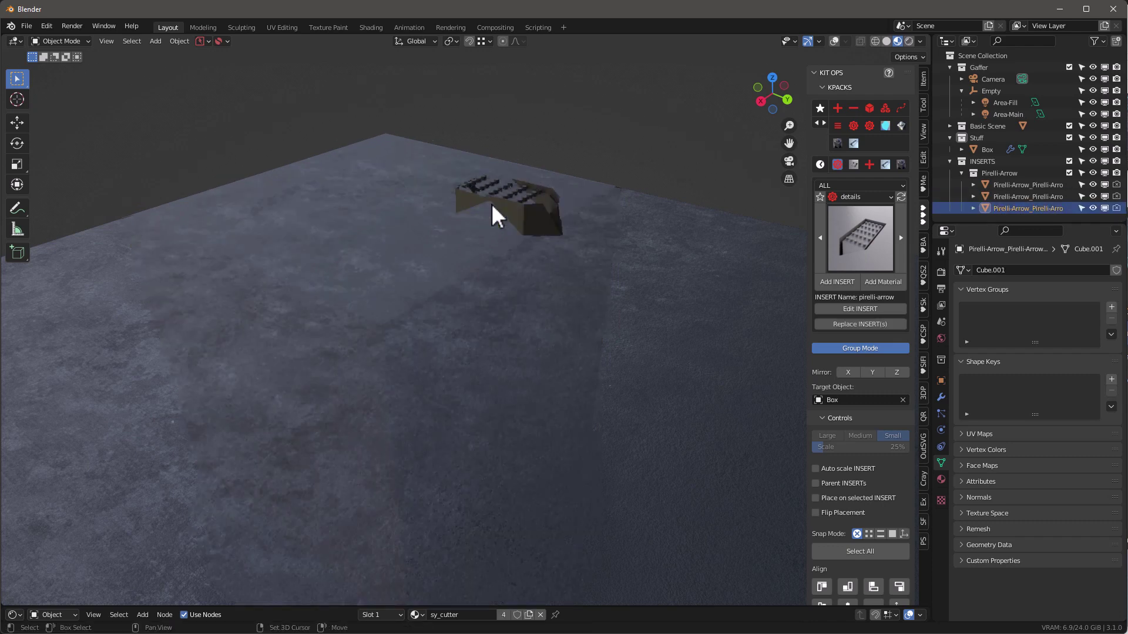
pyautogui.press('x')
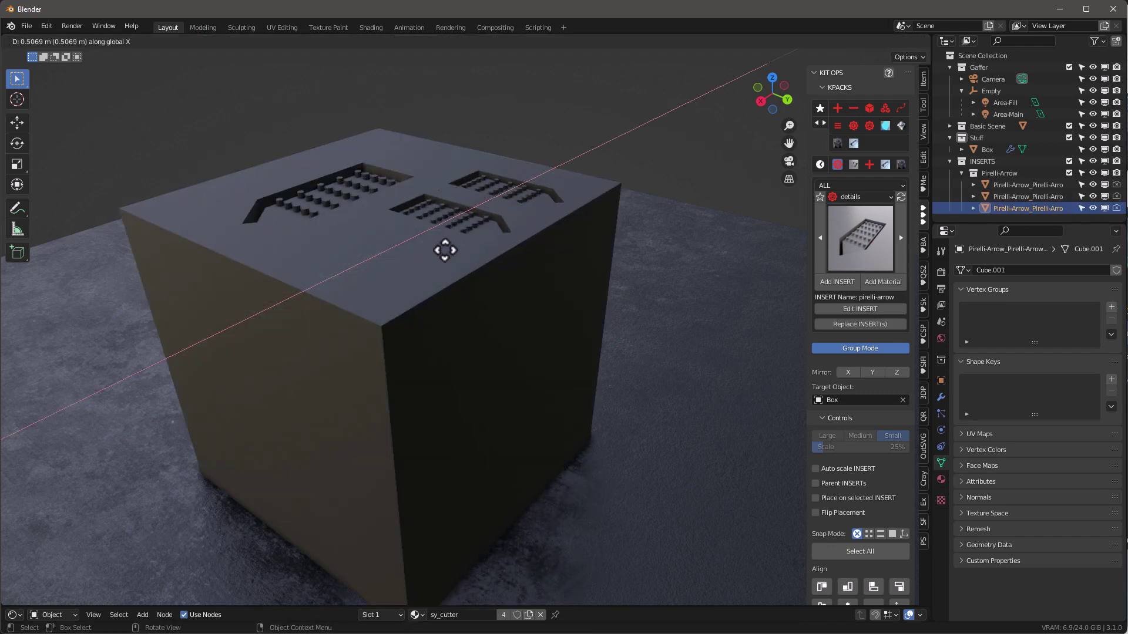
pyautogui.click(444, 250)
pyautogui.hotkey('shift', 'r')
pyautogui.moveTo(445, 249); pyautogui.dragTo(494, 210, button='middle')
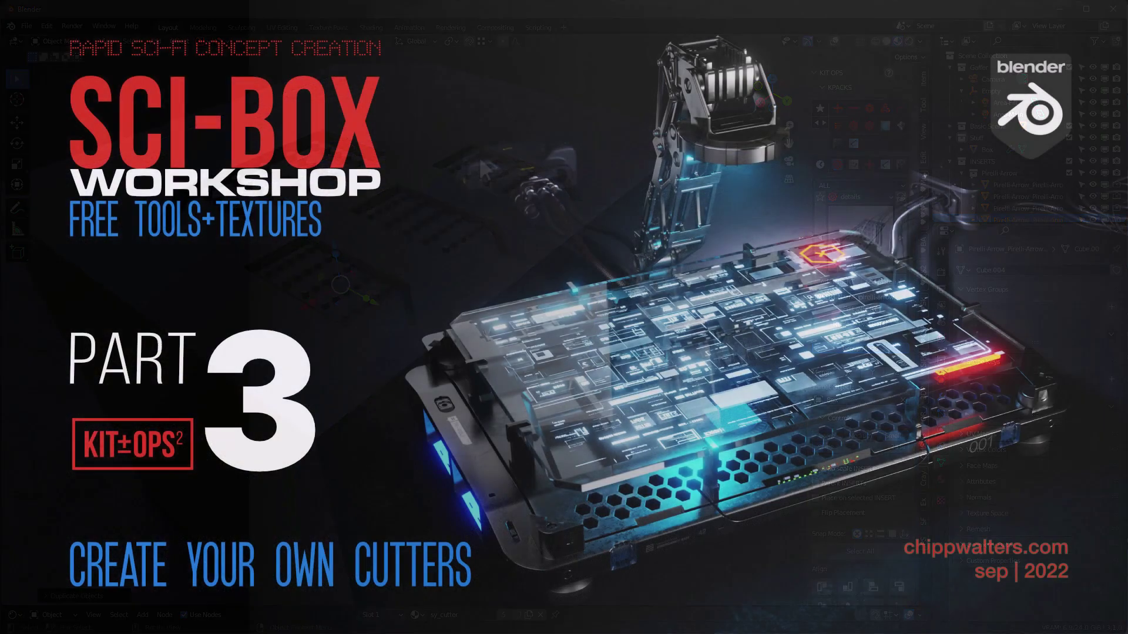